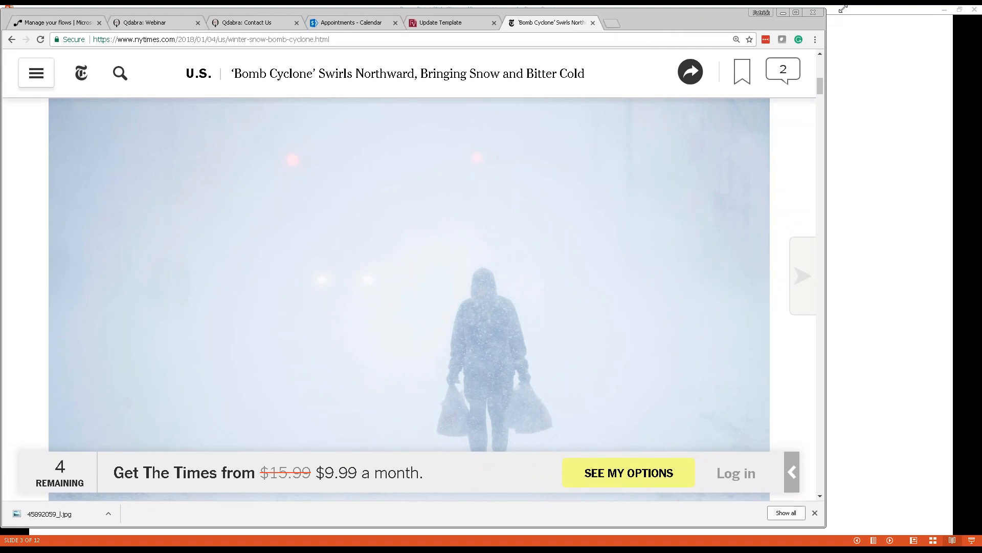
# Widen the Chrome window and switch to the 'Qdabra: Contact Us' page.
pyautogui.moveTo(827, 10); pyautogui.dragTo(946, 14)
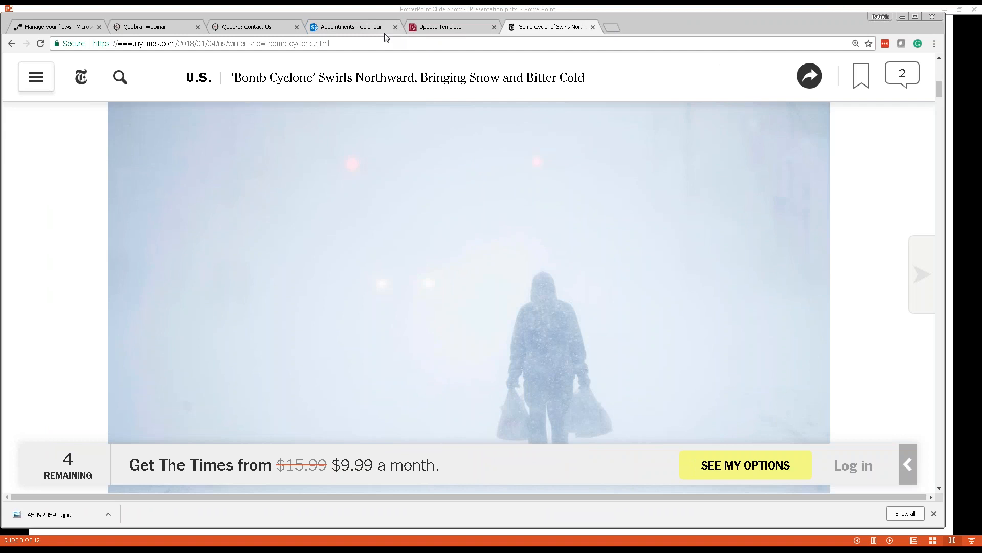
pyautogui.click(255, 31)
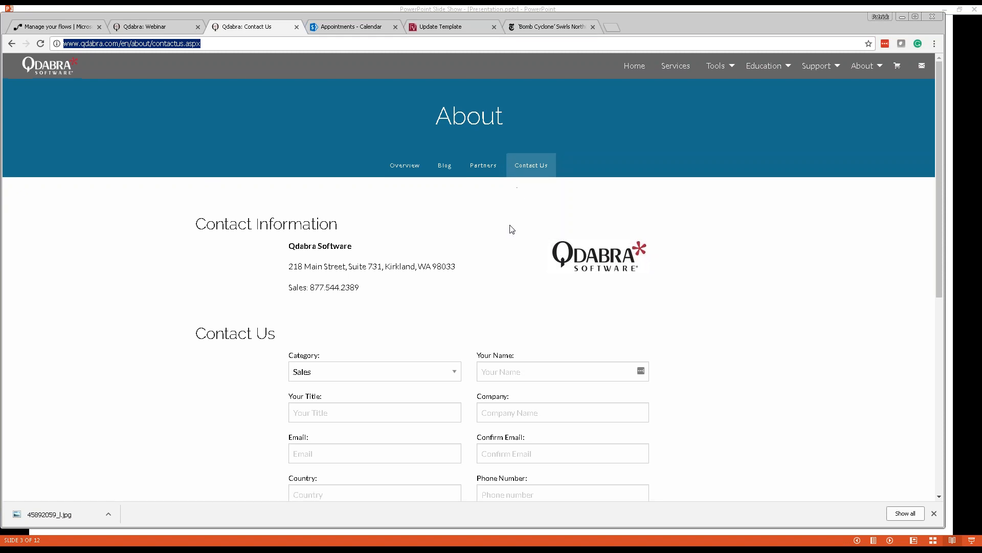
# Scroll the Contact Us form down to Submit Form and back, then return to the slide show.
pyautogui.scroll(-2, 511, 229)
pyautogui.scroll(-3, 510, 229)
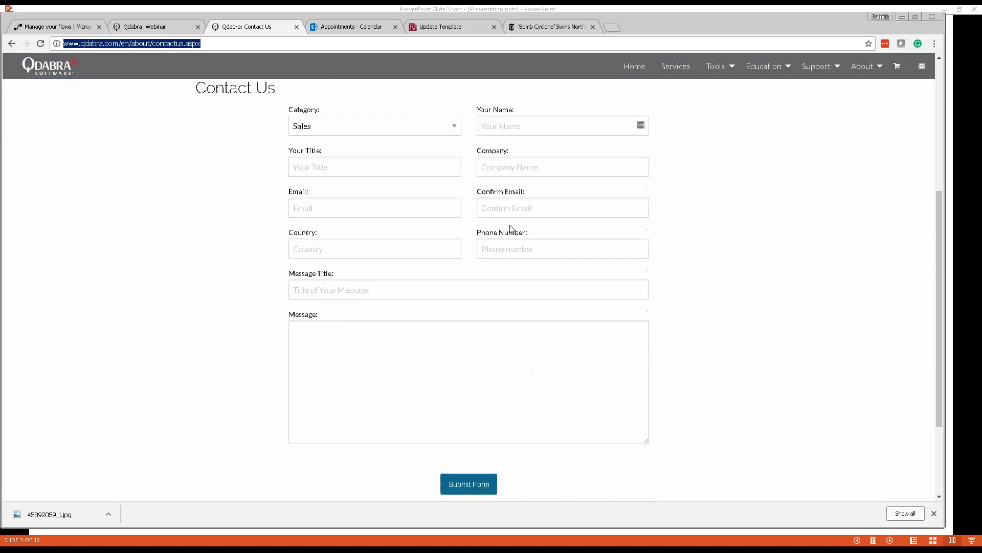
pyautogui.scroll(5, 510, 228)
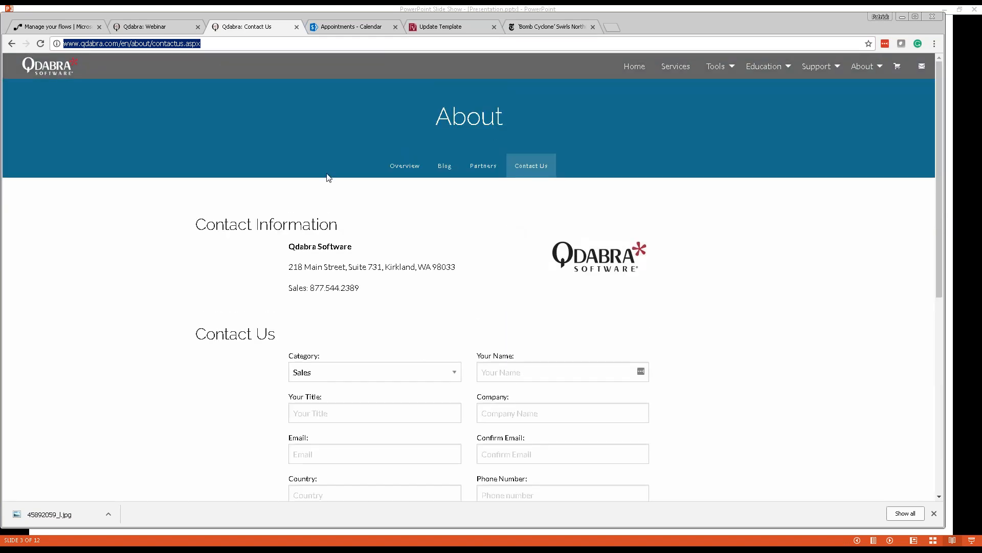
pyautogui.scroll(-2, 489, 292)
pyautogui.scroll(-2, 490, 292)
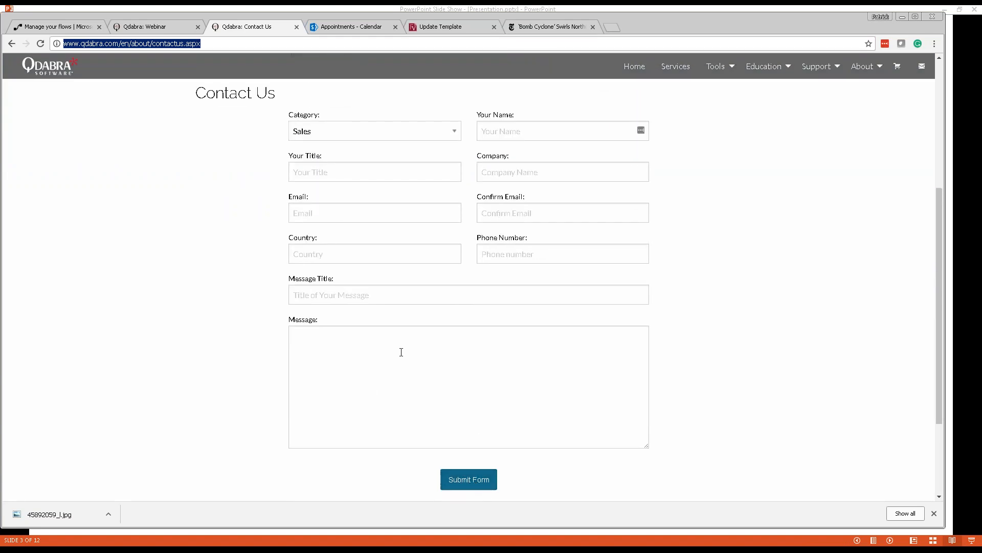
pyautogui.scroll(4, 384, 281)
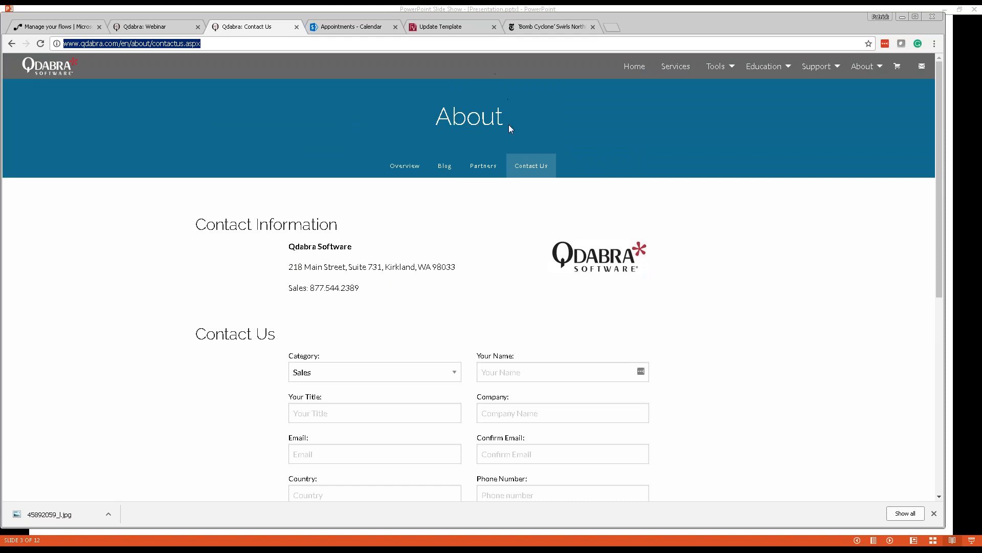
pyautogui.hotkey('alt', 'Tab')
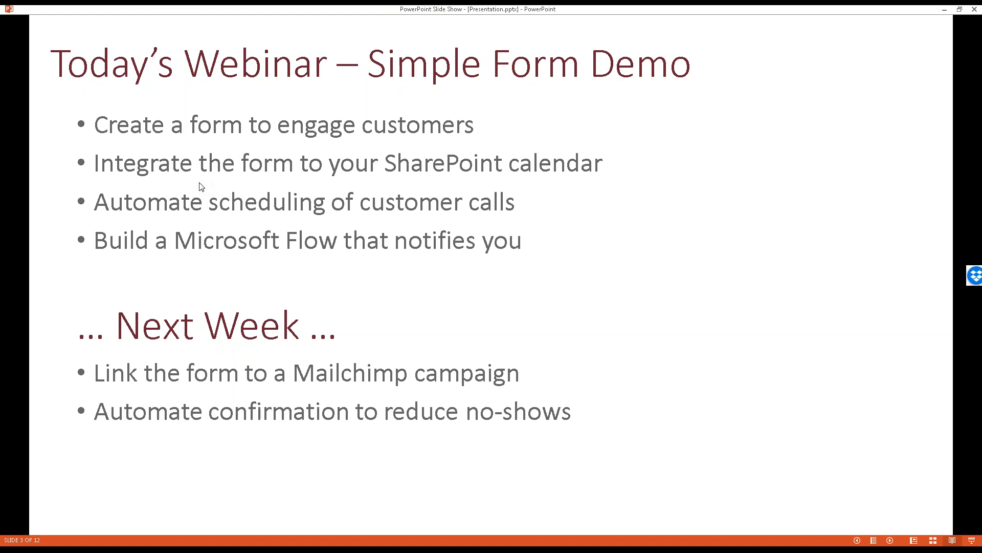
# Advance the slide show to the 'contact us' slide 4, then switch back to Chrome.
pyautogui.click(412, 240)
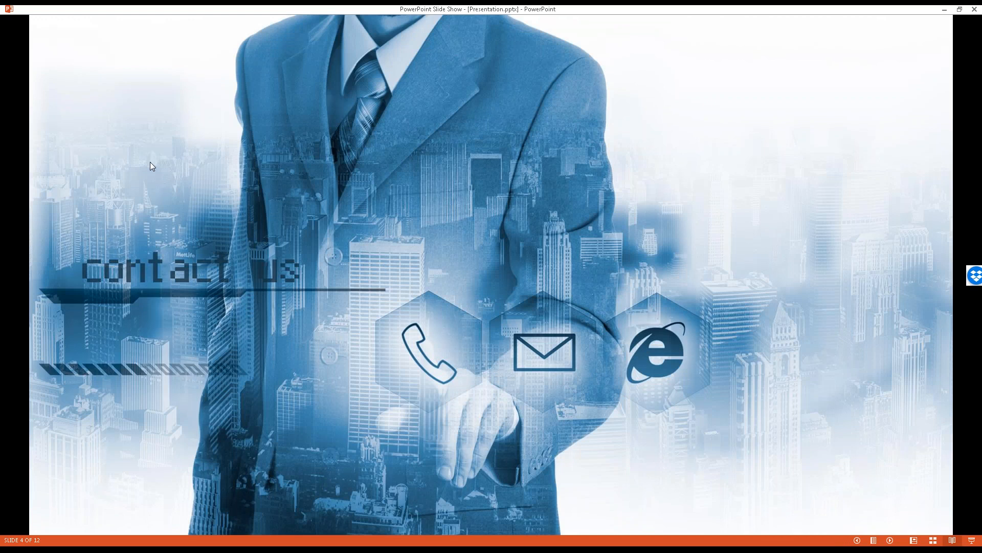
pyautogui.hotkey('alt', 'Tab')
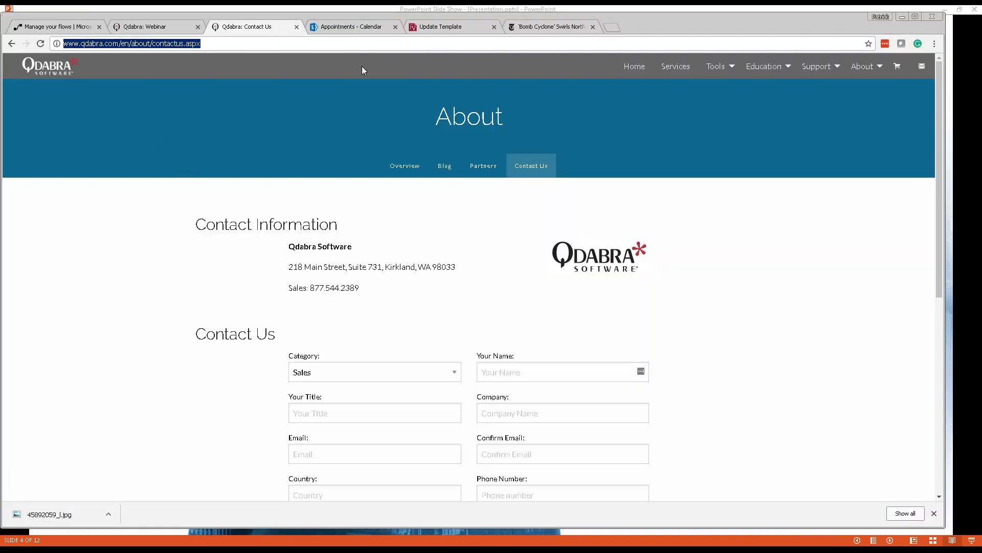
# On the Update Template page, copy the Open Form (anonymous) link and open the form anonymously.
pyautogui.click(449, 32)
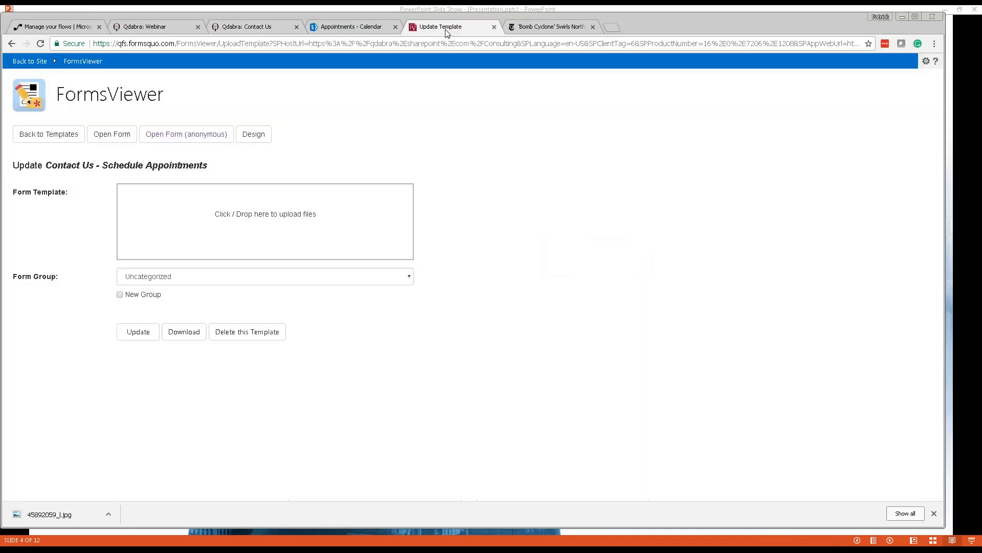
pyautogui.rightClick(199, 139)
pyautogui.click(272, 195)
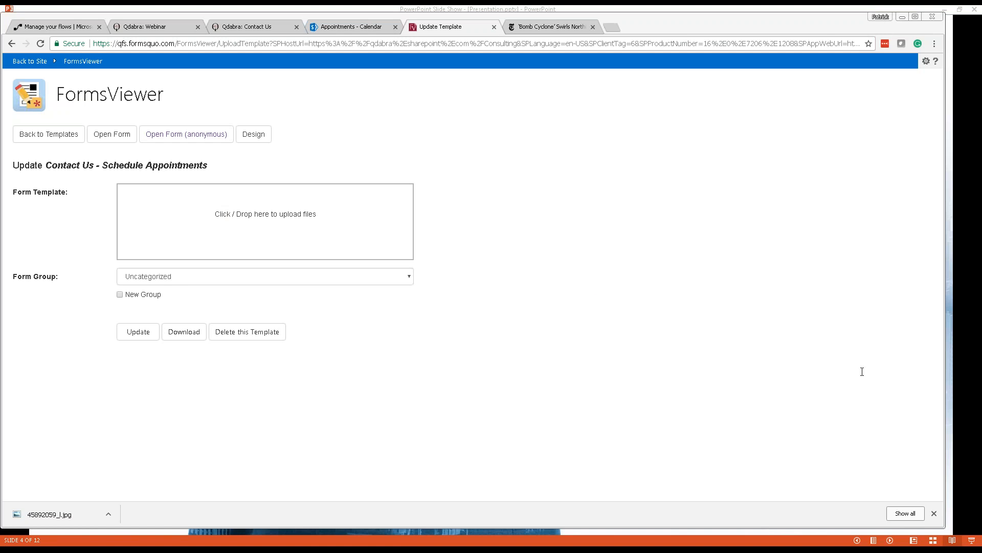
pyautogui.click(210, 139)
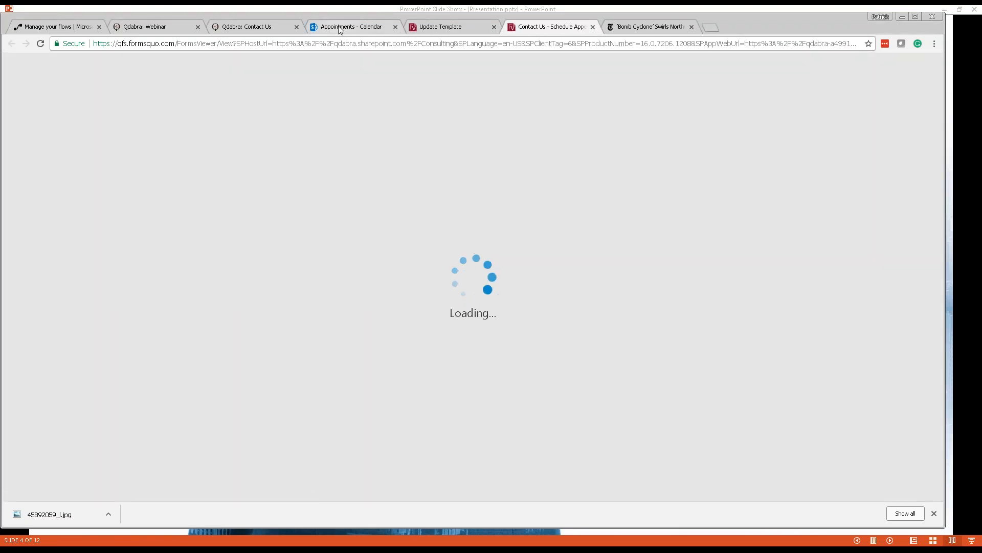
# Glance at the Appointments calendar, then shrink and reposition the Contact Us form window over the slide.
pyautogui.click(341, 28)
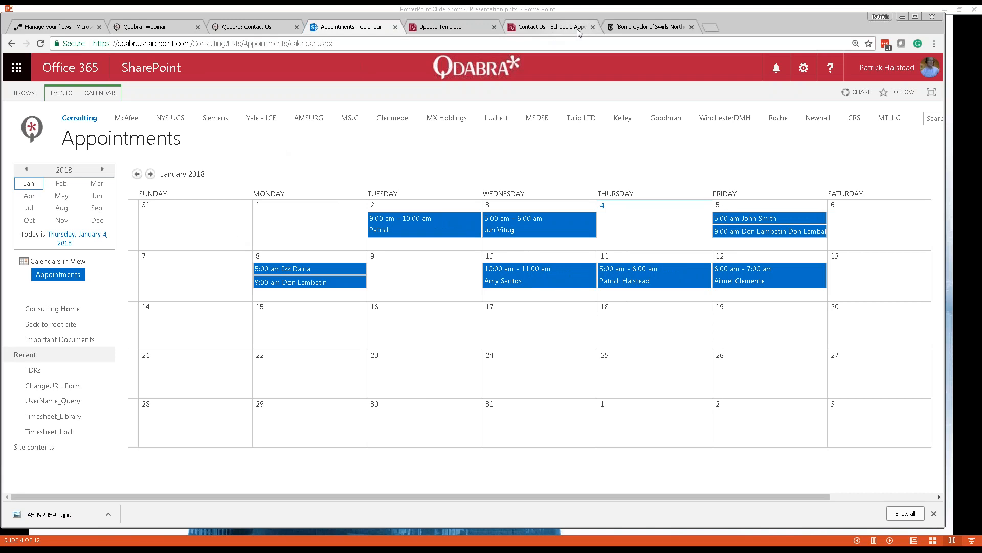
pyautogui.click(580, 28)
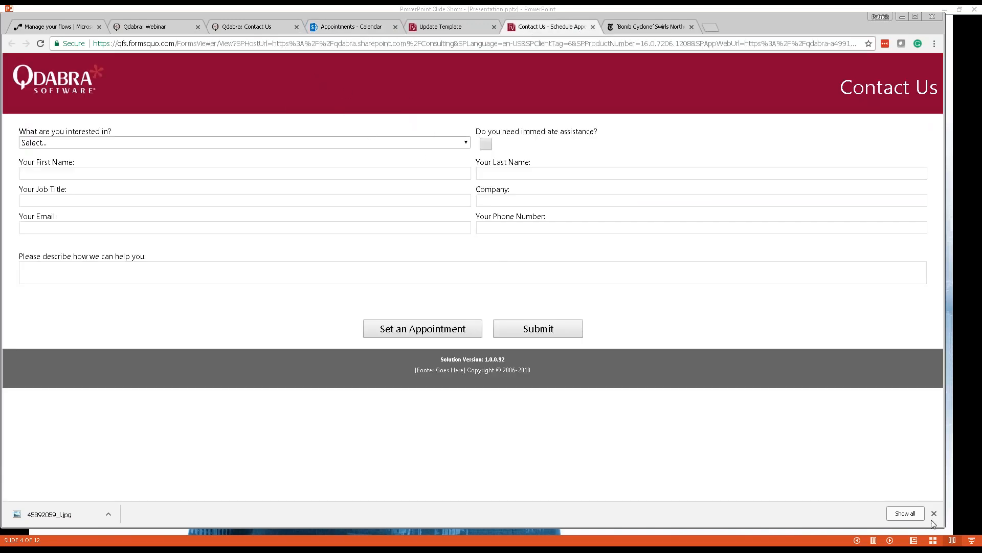
pyautogui.moveTo(947, 531); pyautogui.dragTo(679, 513)
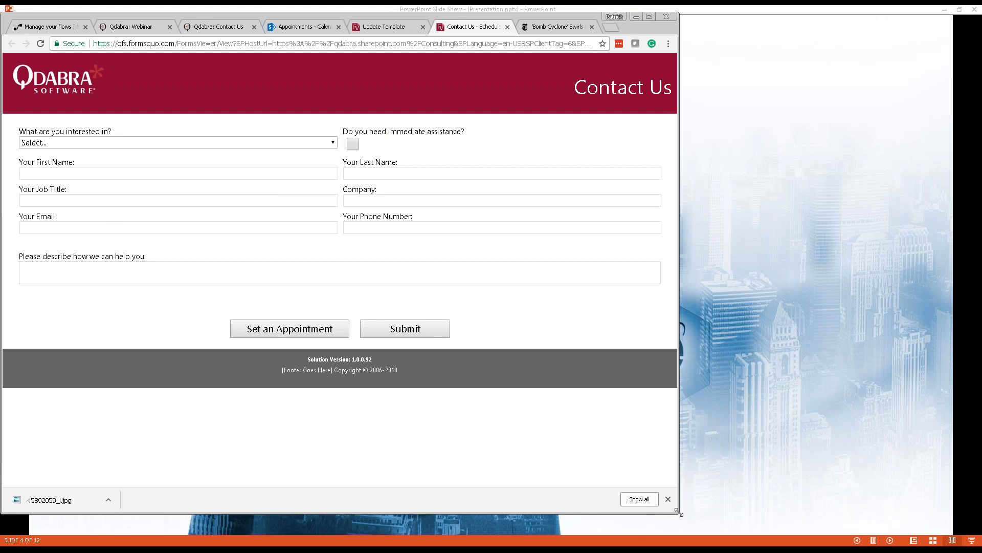
pyautogui.moveTo(693, 517); pyautogui.dragTo(592, 528)
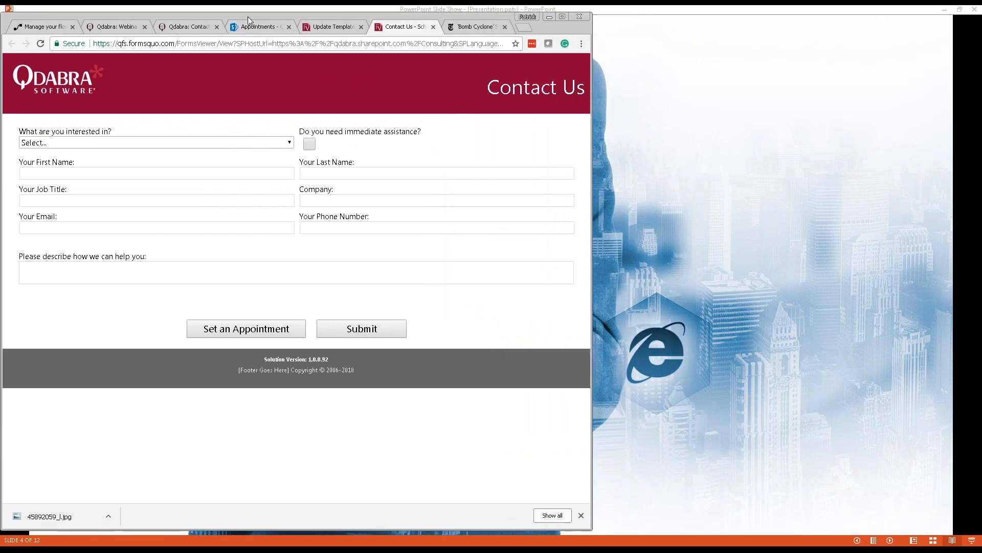
pyautogui.moveTo(252, 15); pyautogui.dragTo(270, 13)
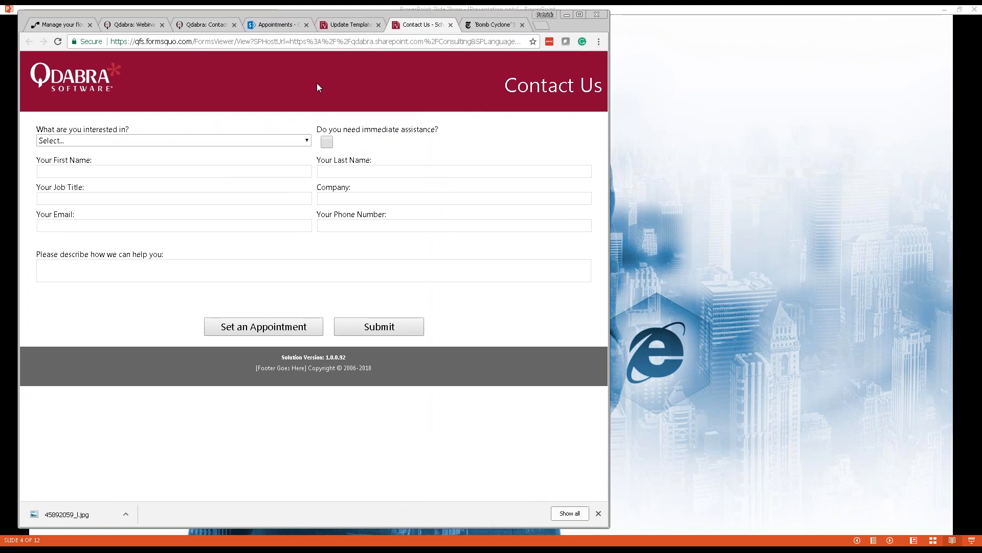
# Choose Product Support as the interest and enter the contact's first and last name.
pyautogui.click(271, 140)
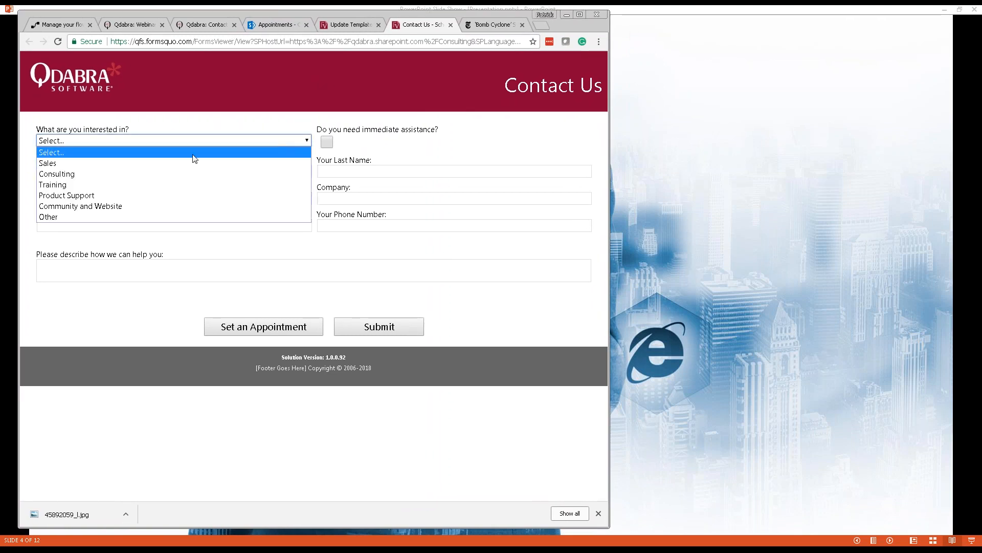
pyautogui.click(109, 195)
pyautogui.click(136, 169)
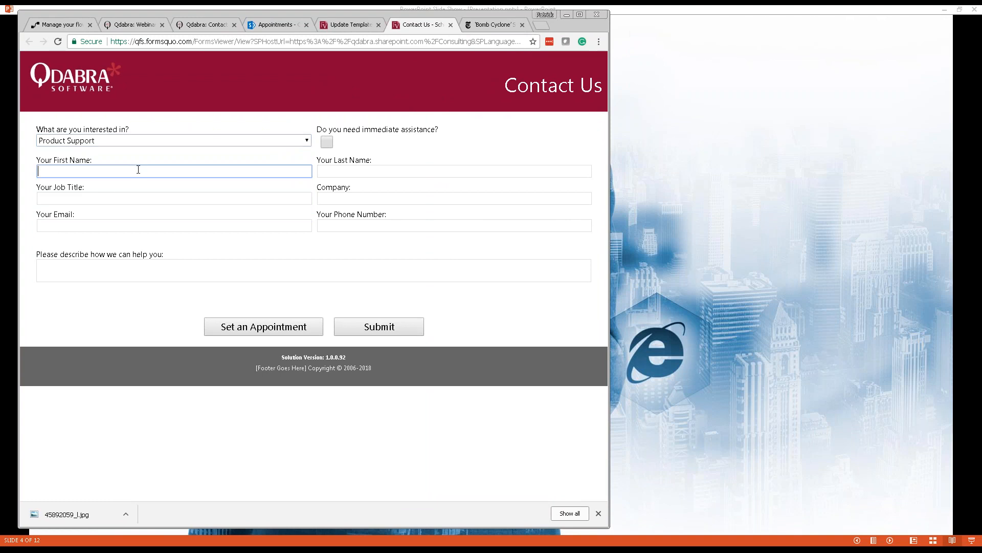
pyautogui.press('Tab')
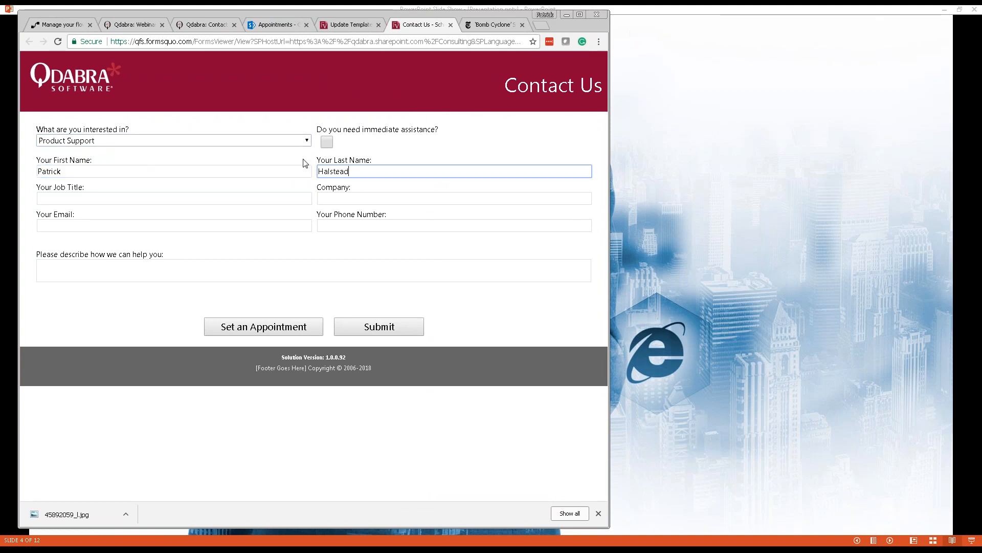
# Tick immediate assistance needed, set job title 'Demo Monkey' and company 'Q'.
pyautogui.click(333, 145)
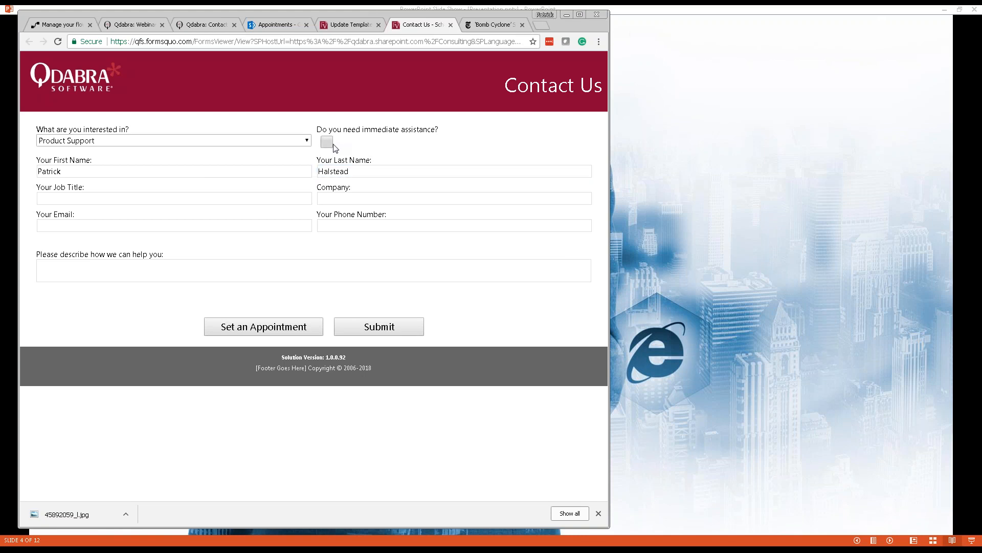
pyautogui.click(132, 202)
pyautogui.write('Form-A-')
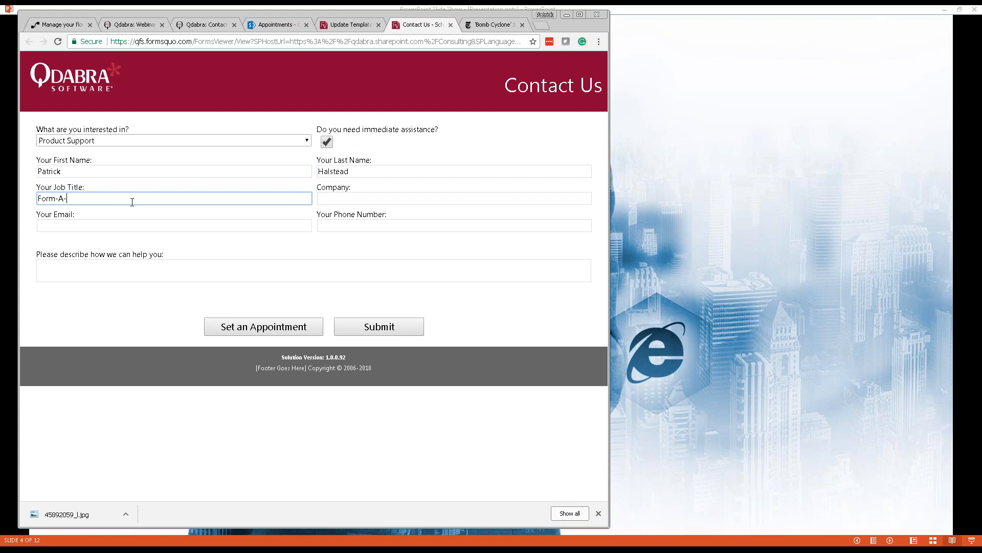
pyautogui.hotkey('ctrl', 'a')
pyautogui.write('Demo Monkey')
pyautogui.press('Tab')
pyautogui.write('Q')
pyautogui.press('Tab')
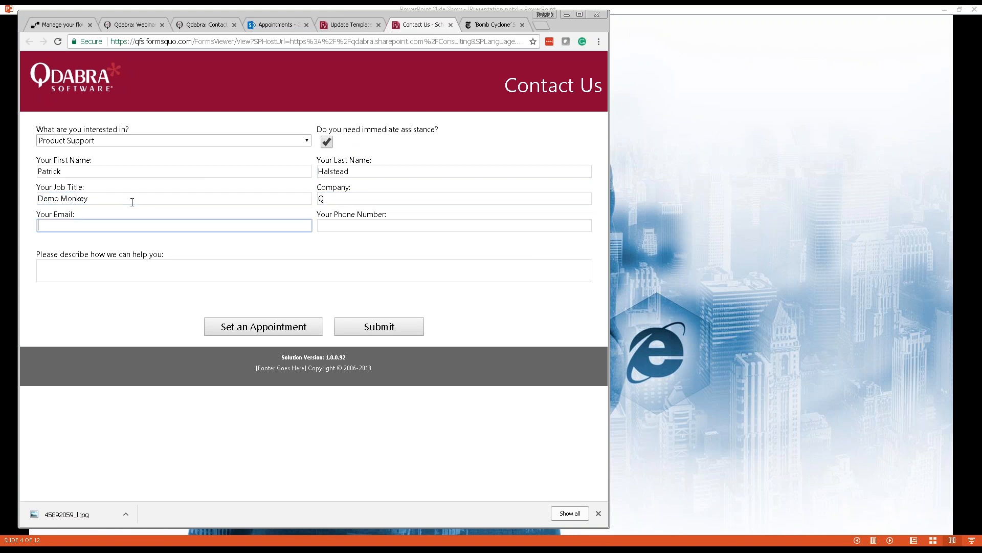
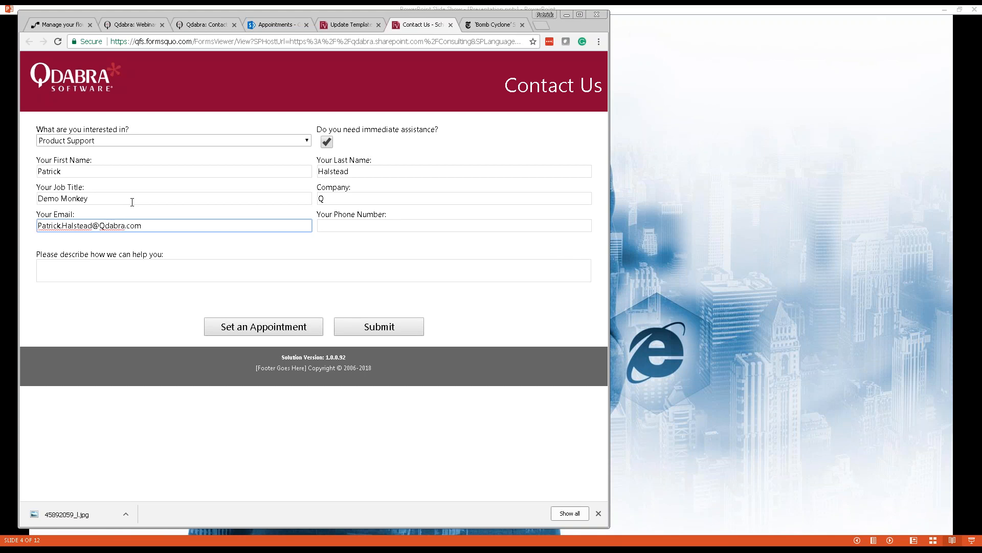
# Fill in the contact's e-mail and phone number, and describe the need: 'Need help with the cold weather.'.
pyautogui.click(355, 226)
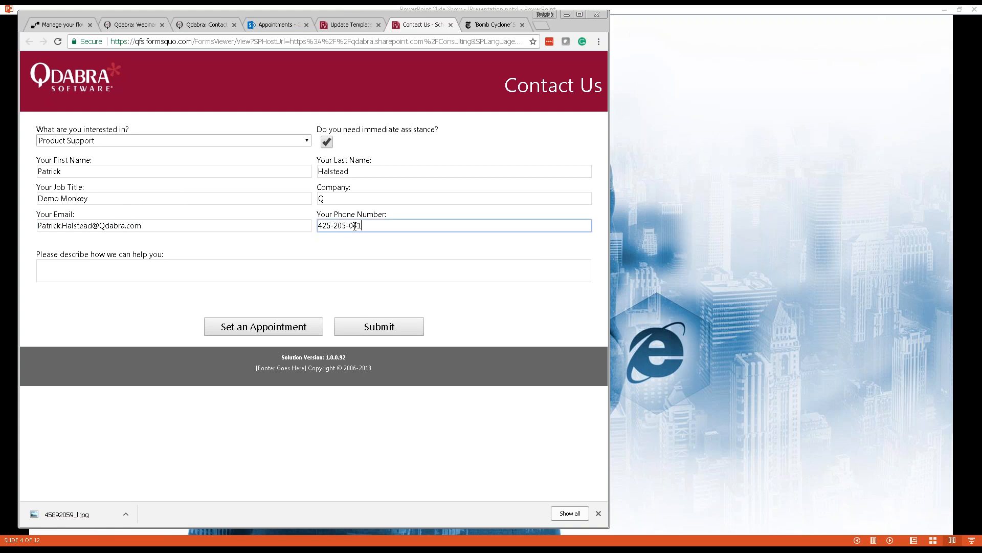
pyautogui.click(255, 269)
pyautogui.write('Need help with ')
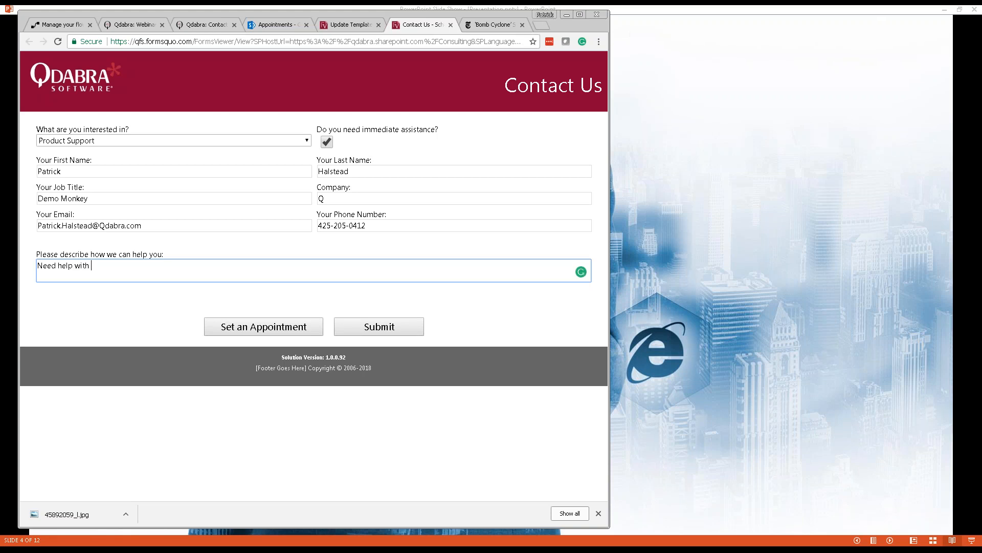
pyautogui.write('the cold weather./')
pyautogui.press('BackSpace')
pyautogui.press('BackSpace')
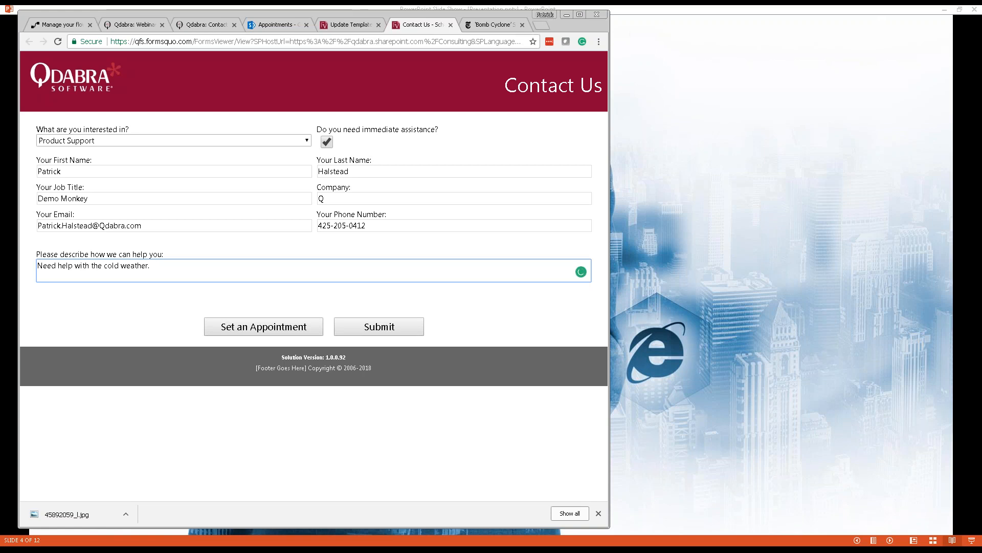
# Reserve the free Friday Slot 4 (6–7 am) and pick a Support Person.
pyautogui.click(273, 328)
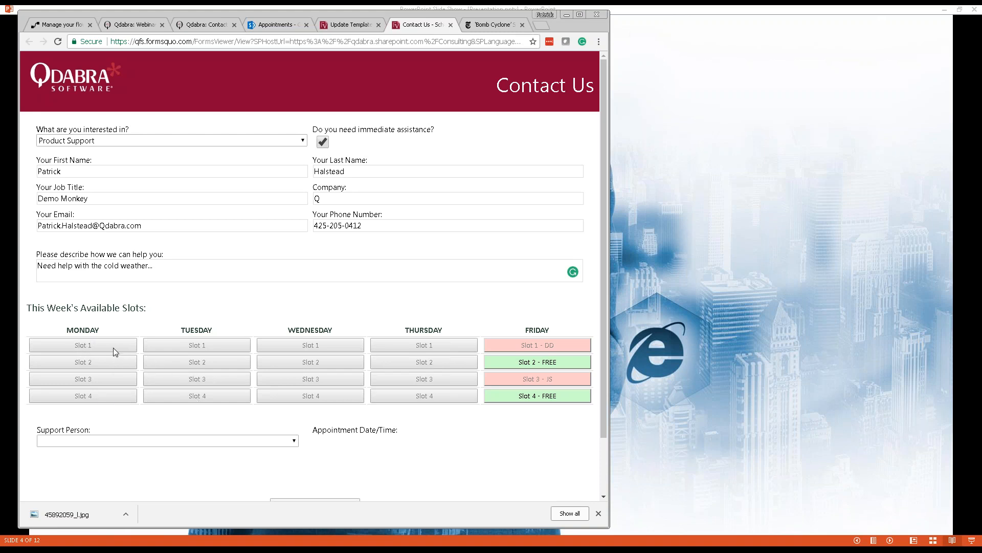
pyautogui.click(558, 397)
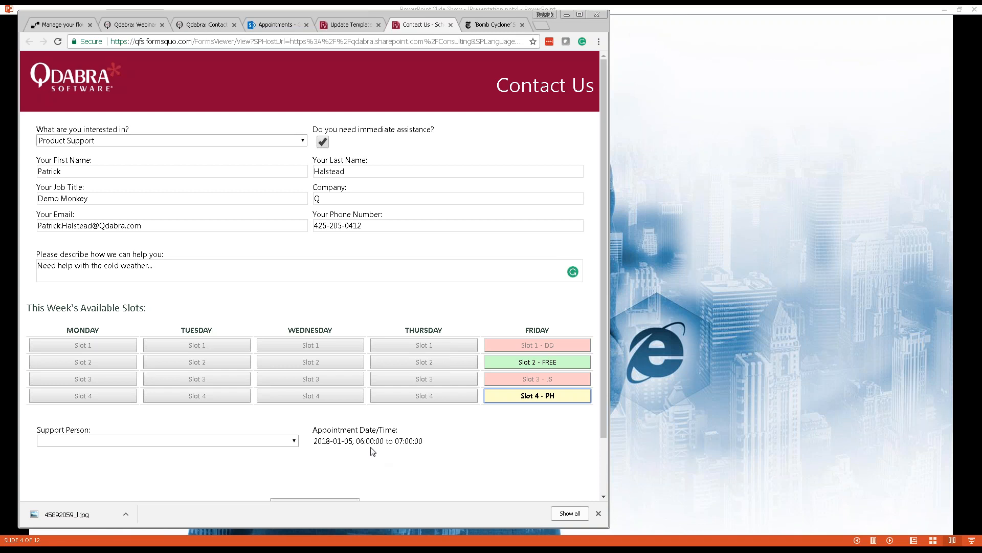
pyautogui.click(284, 441)
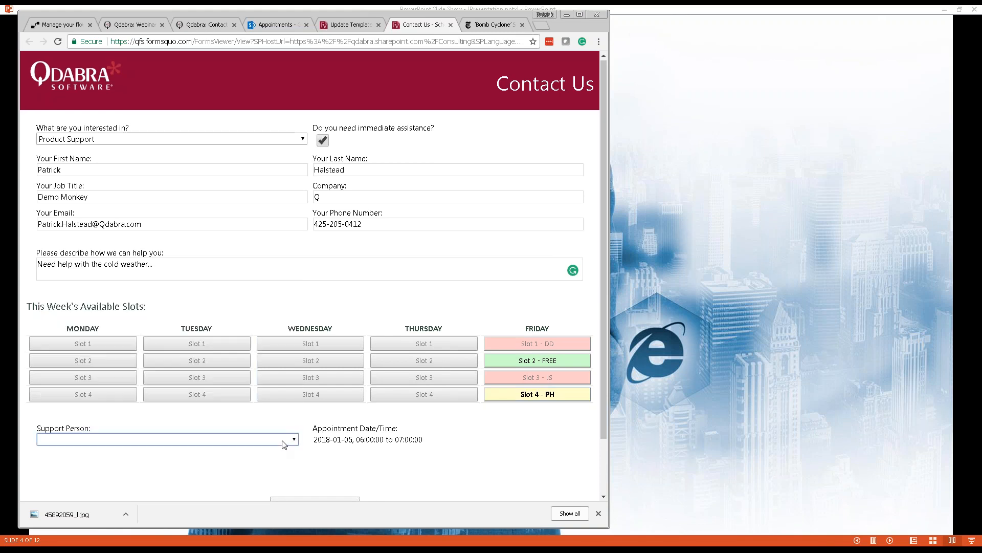
pyautogui.click(284, 441)
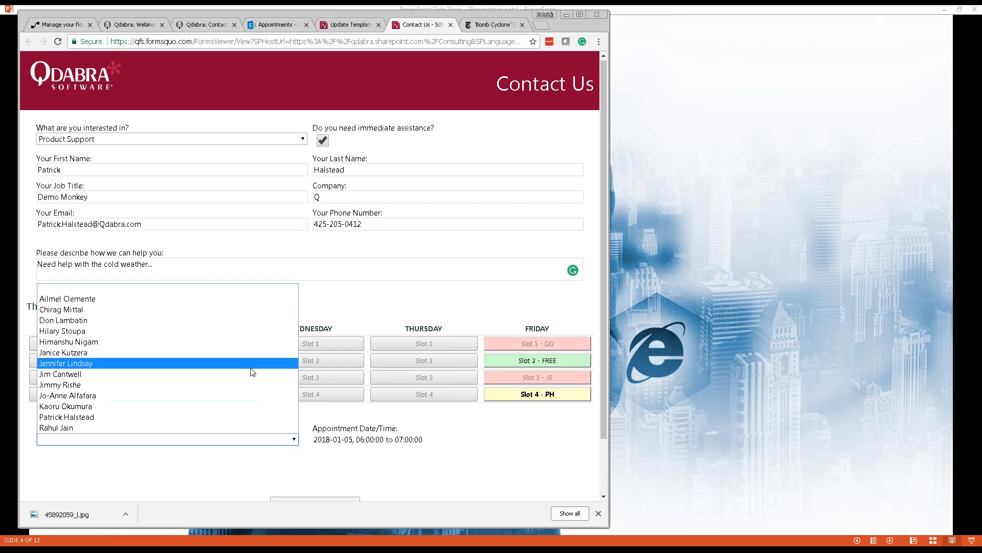
pyautogui.click(131, 298)
# Submit the appointment request and close the form after confirmation.
pyautogui.click(482, 480)
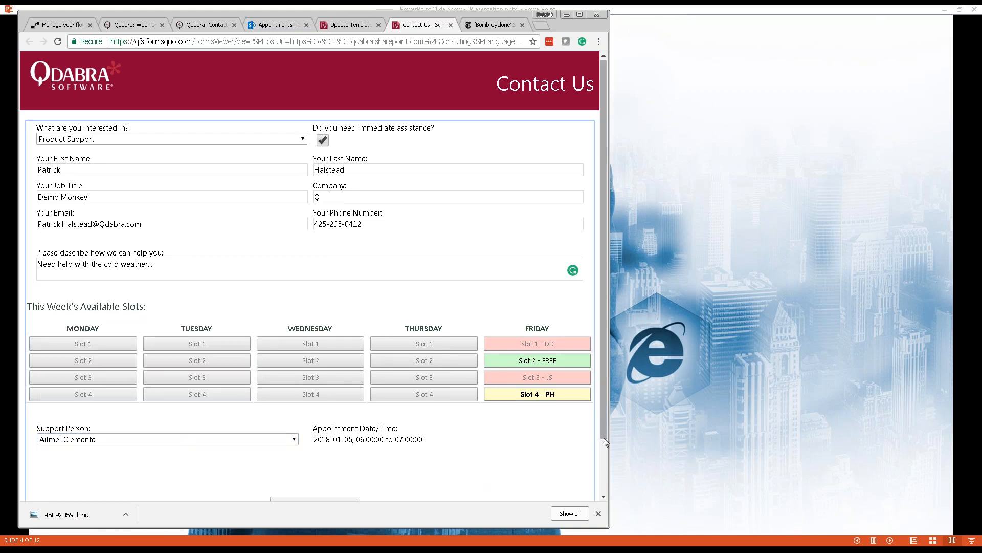
pyautogui.moveTo(605, 434); pyautogui.dragTo(606, 486)
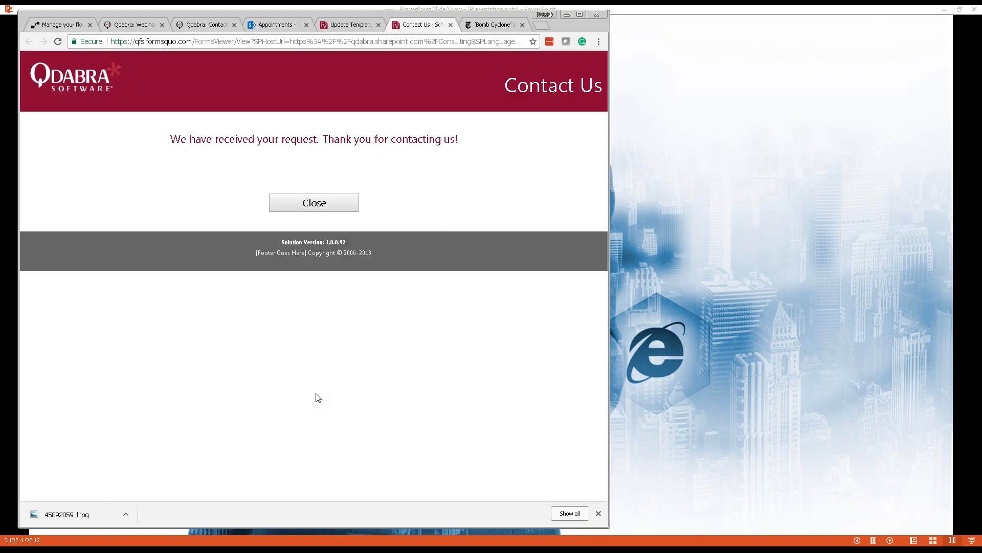
pyautogui.click(323, 209)
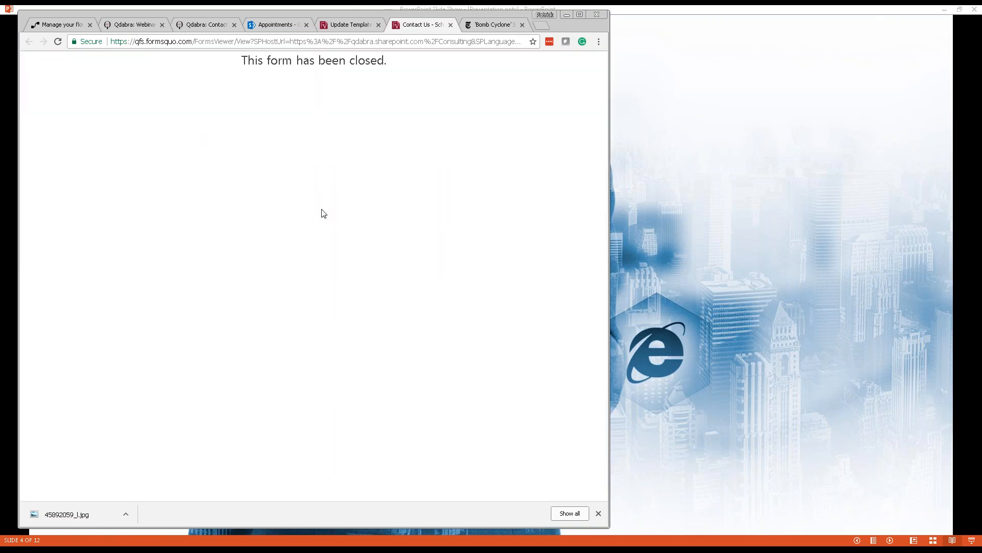
pyautogui.click(272, 27)
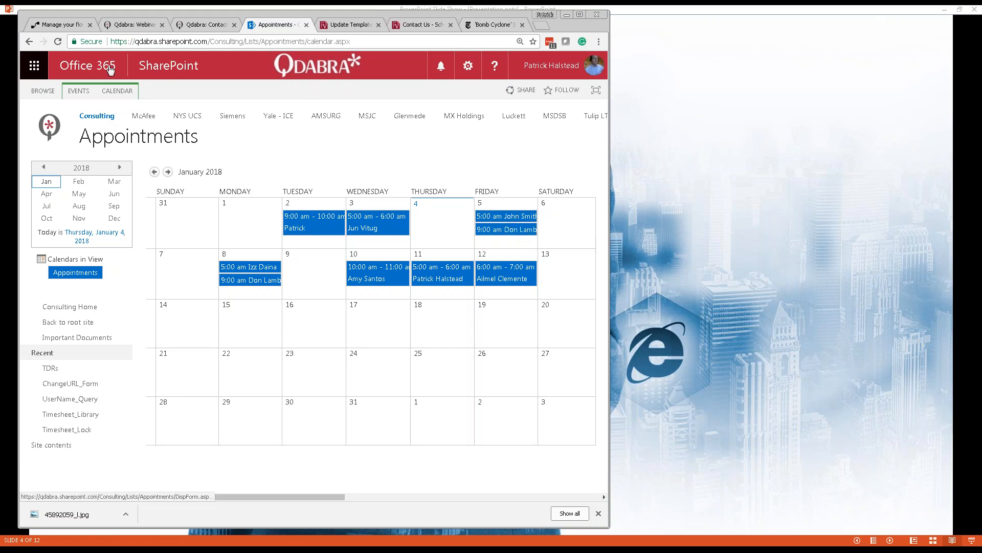
# Reload the Appointments calendar to see the Friday 5 January 6:00 am booking, then advance to slide 5.
pyautogui.click(57, 42)
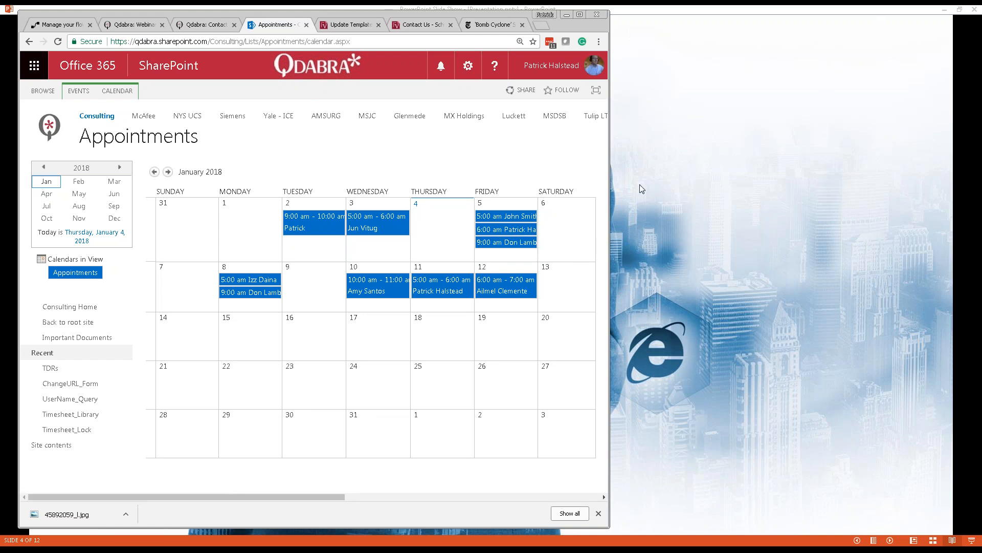
pyautogui.click(661, 181)
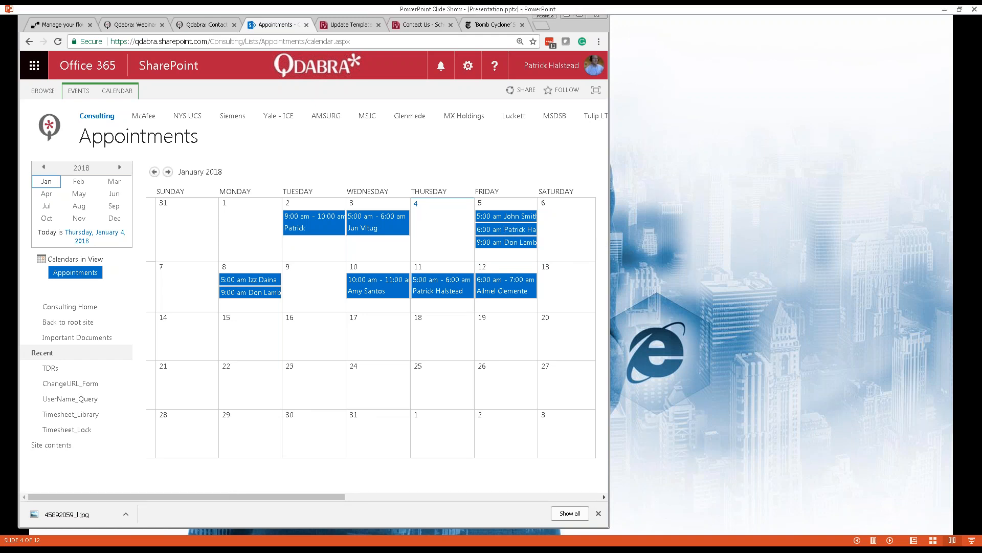
pyautogui.press('Right')
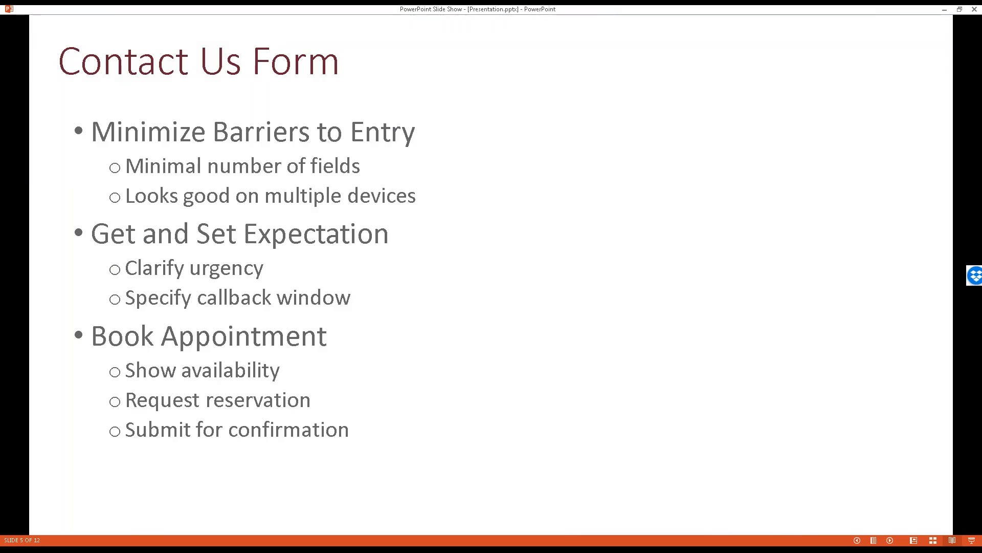
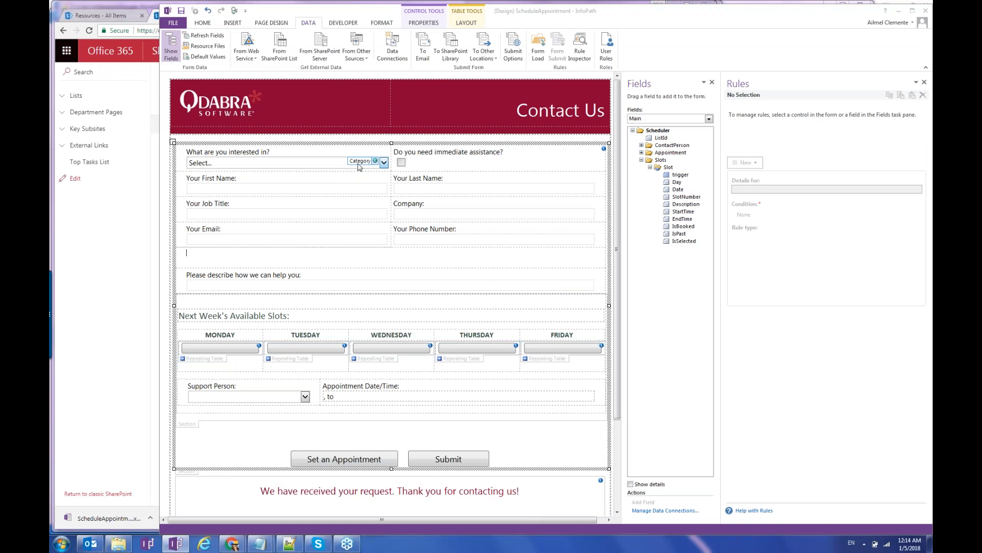
# Inspect the field bindings of the First Name, Job Title, Company, Email and Phone Number boxes.
pyautogui.click(360, 167)
pyautogui.click(345, 190)
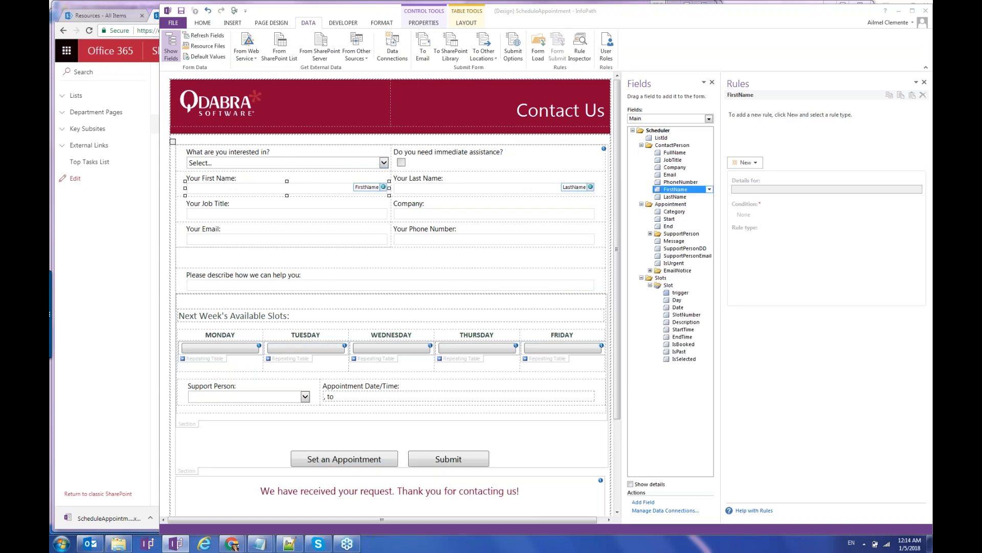
pyautogui.click(374, 213)
pyautogui.click(418, 216)
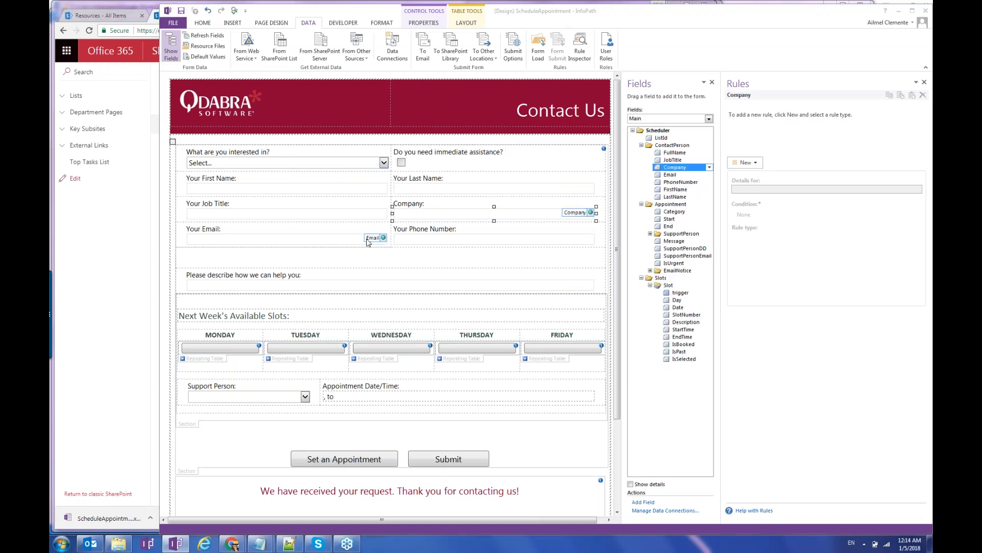
pyautogui.click(370, 241)
pyautogui.click(415, 242)
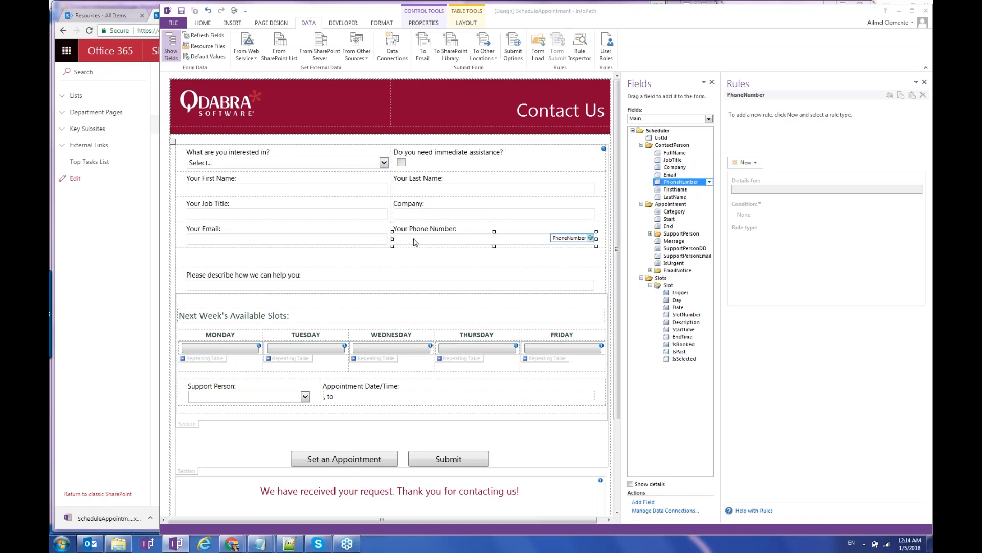
pyautogui.click(352, 245)
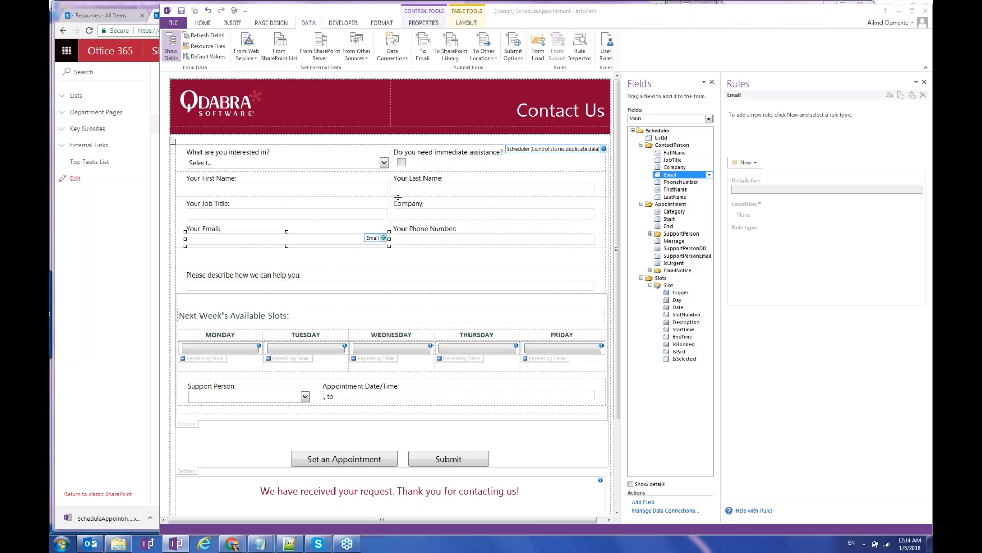
# Select the Wednesday slot table to see its Show only Day rule (hidden when Day ≠ 3).
pyautogui.scroll(-2, 398, 197)
pyautogui.scroll(2, 398, 197)
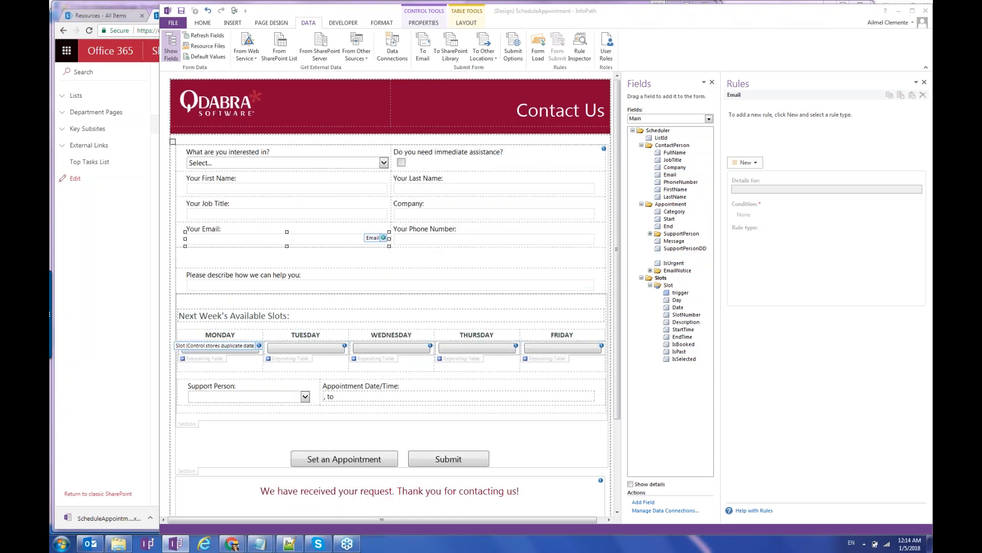
pyautogui.click(220, 350)
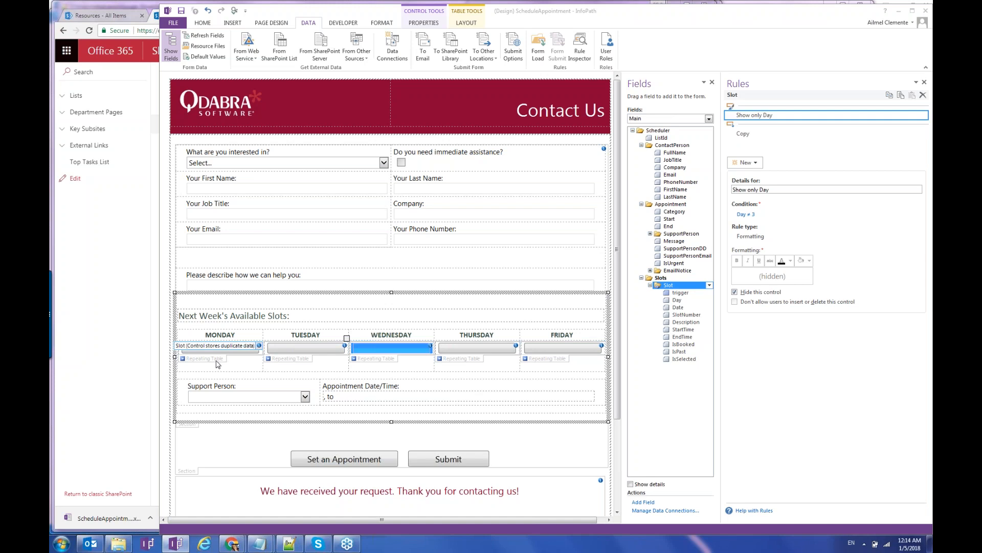
pyautogui.click(105, 366)
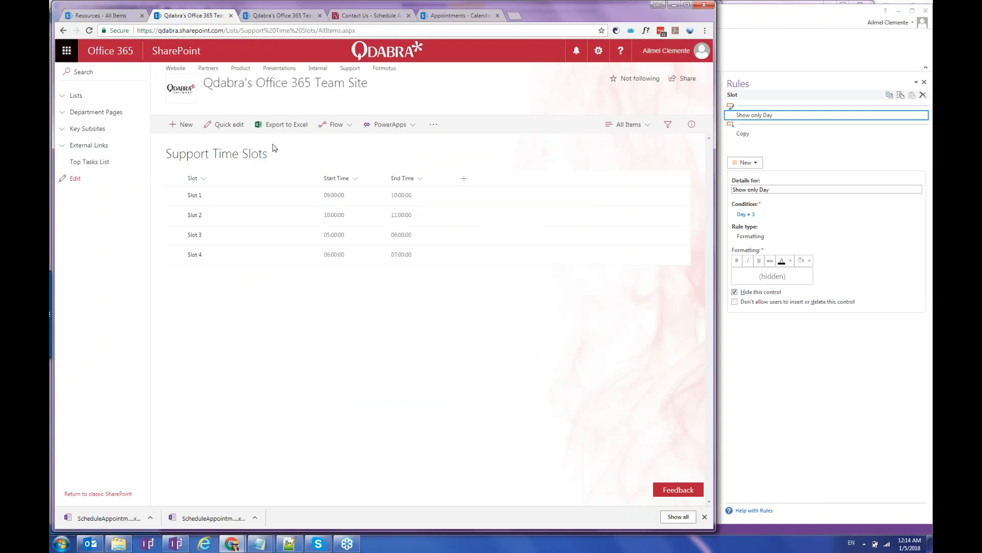
pyautogui.click(830, 428)
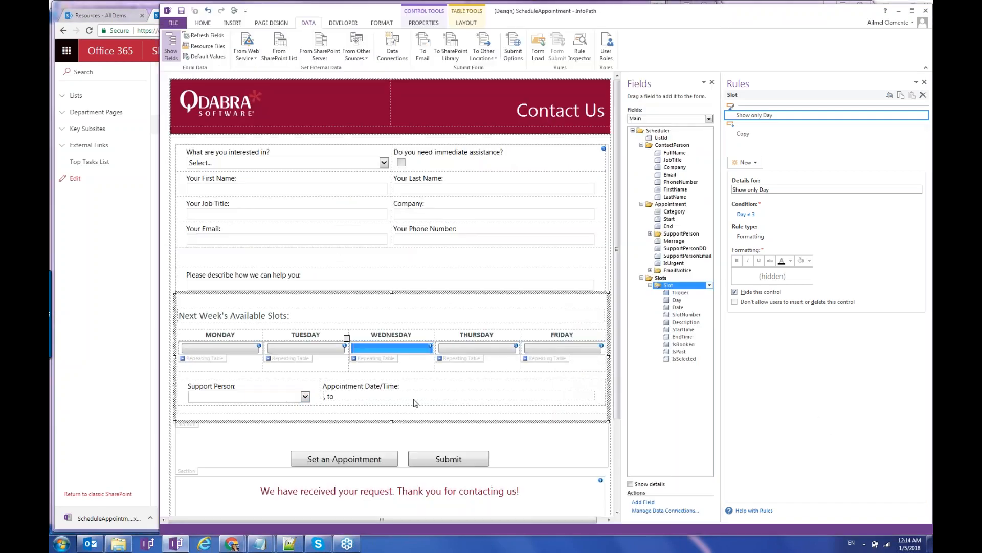
# Check the Support Person drop-down's Entries XPath without changes, then bring up the Support Time Slots list.
pyautogui.click(280, 400)
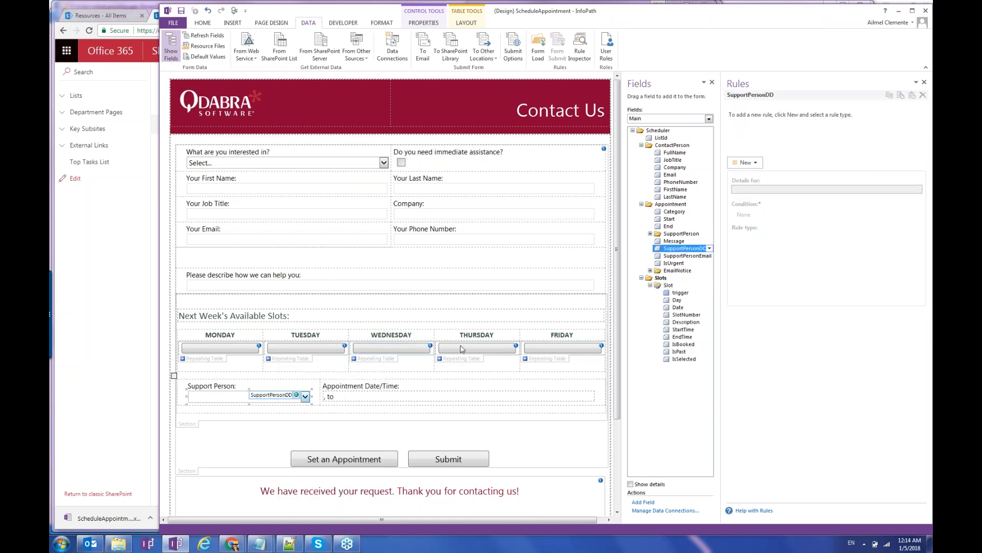
pyautogui.hotkey('alt', 'Return')
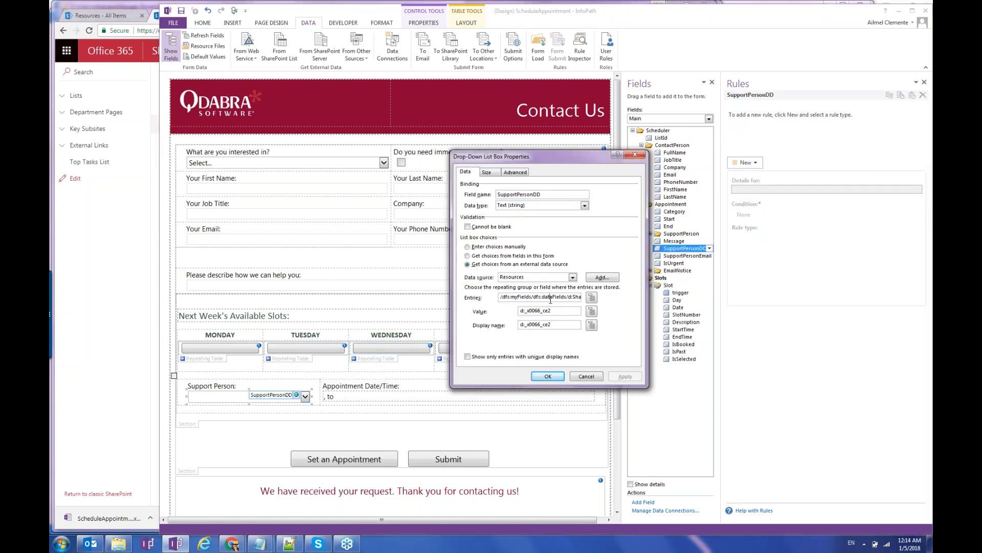
pyautogui.doubleClick(556, 298)
pyautogui.click(558, 297)
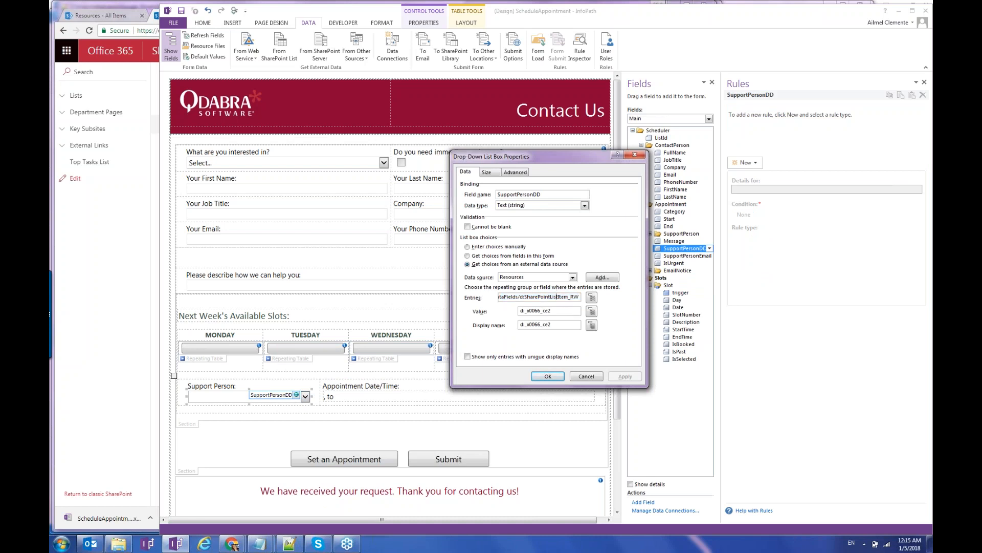
pyautogui.click(586, 377)
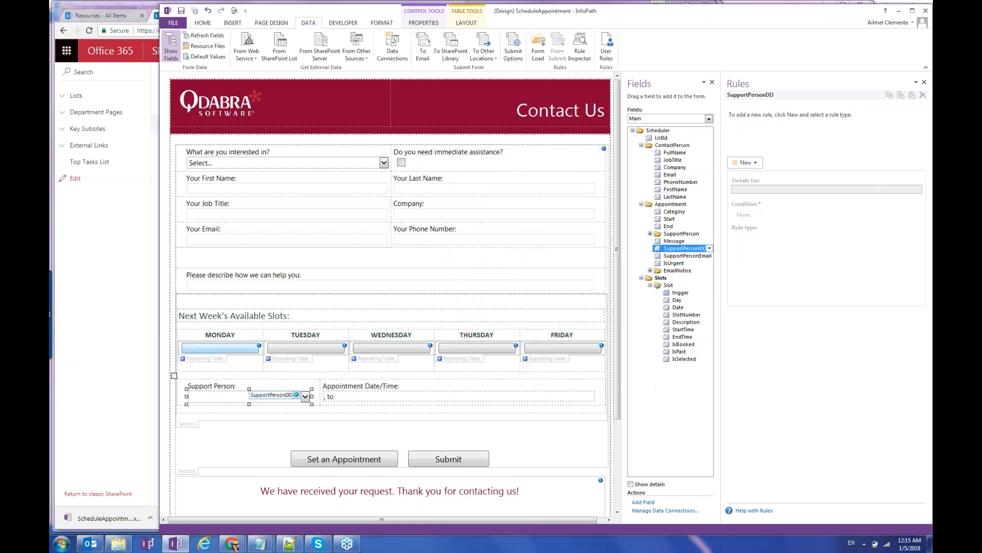
pyautogui.click(120, 399)
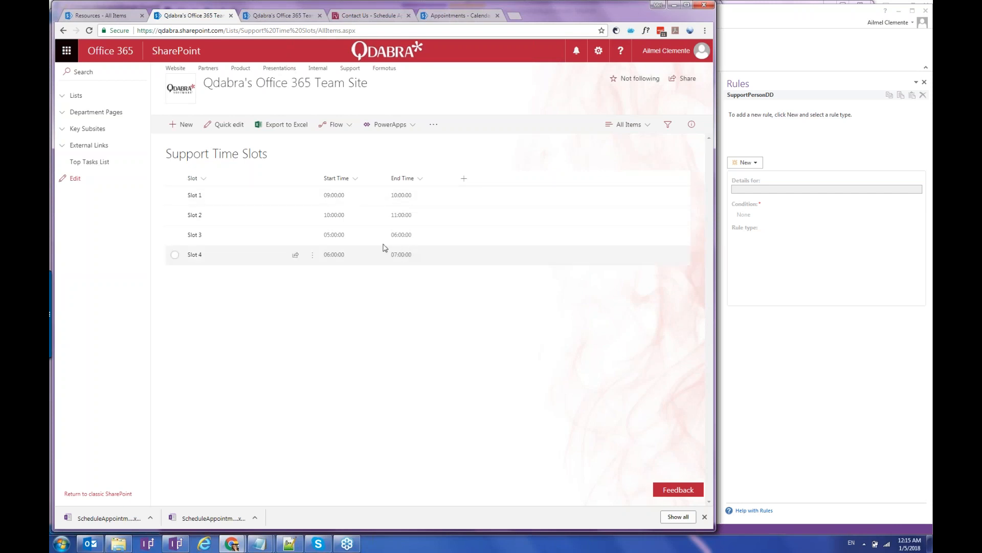
# Scroll through the Support Slots list's Days 1–5 and Slots 1–4, then return to InfoPath.
pyautogui.click(290, 21)
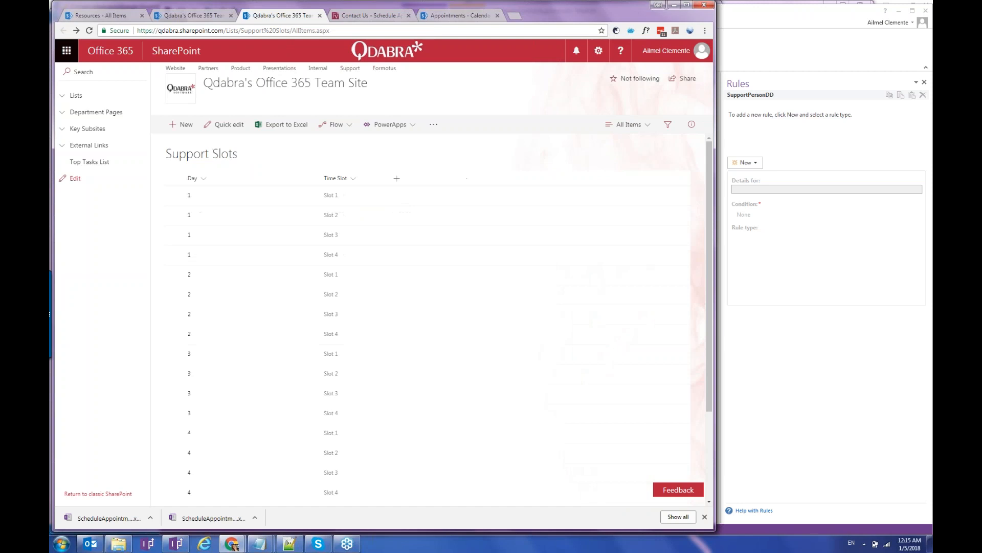
pyautogui.scroll(-3, 225, 230)
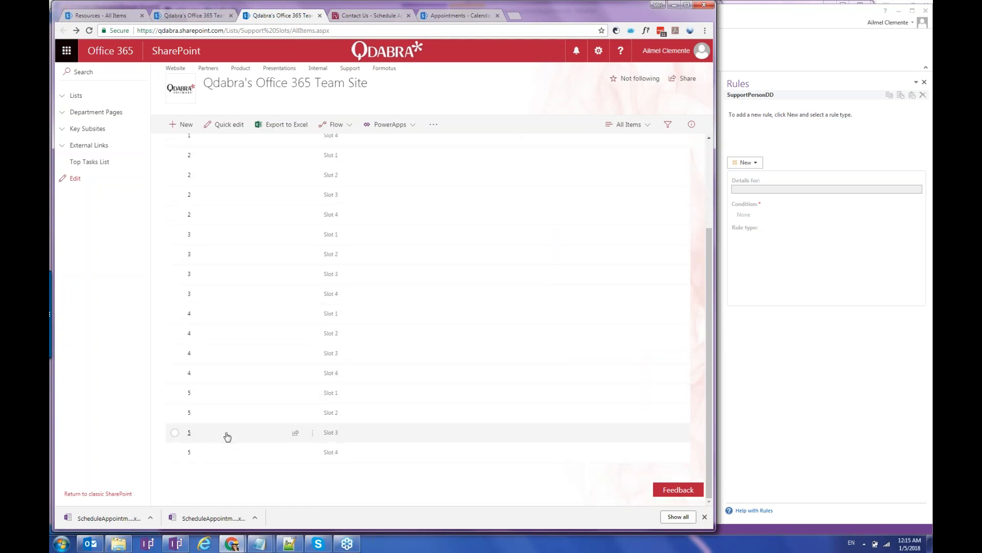
pyautogui.scroll(3, 227, 436)
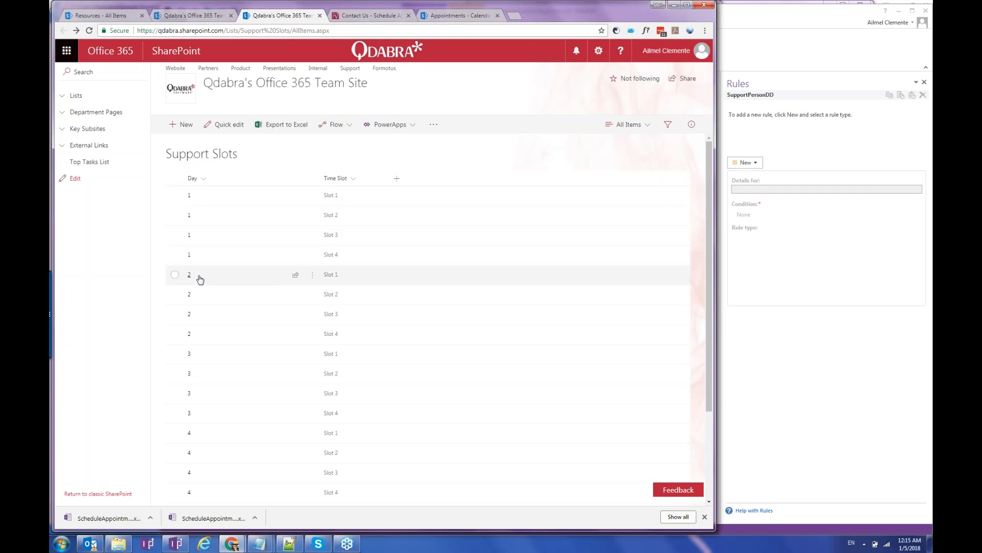
pyautogui.scroll(-3, 207, 283)
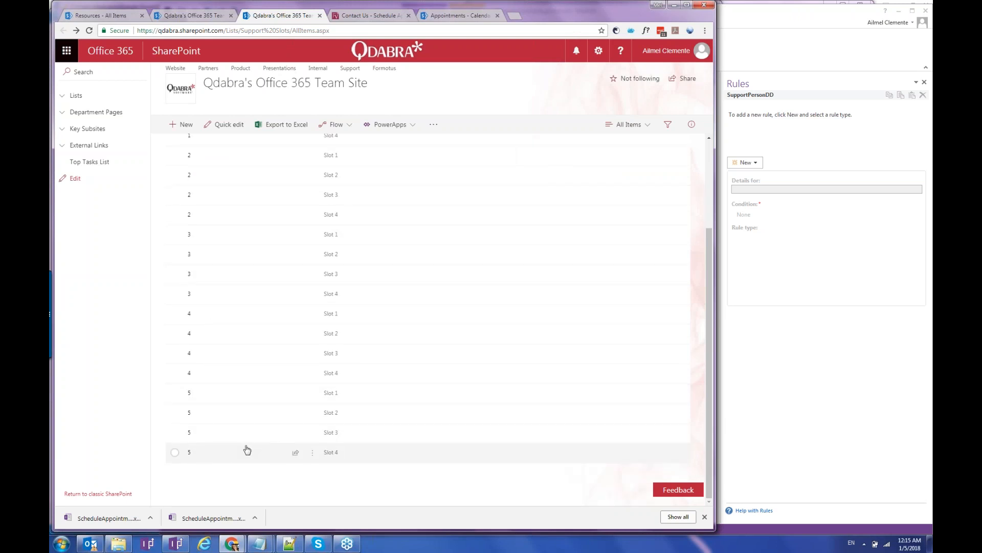
pyautogui.scroll(3, 247, 449)
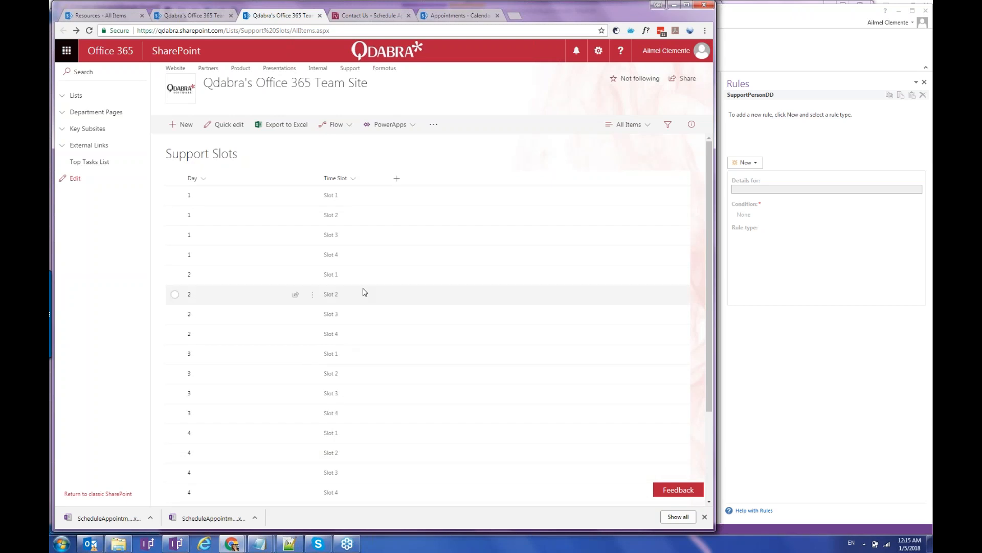
pyautogui.click(789, 350)
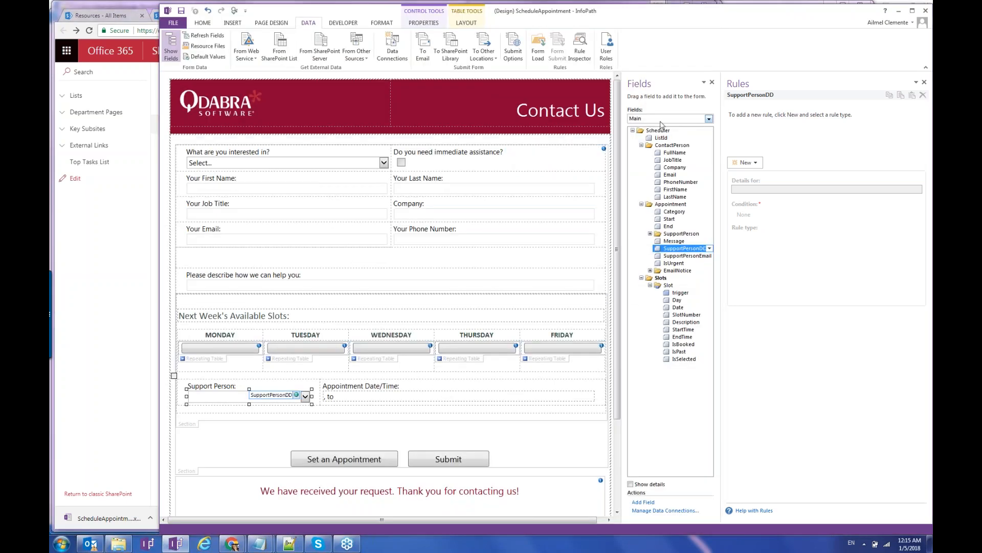
# Switch fields to FormLogic (Secondary) and view GetSlots' Reset self and Get Monday Date rules.
pyautogui.click(665, 118)
pyautogui.click(660, 152)
pyautogui.click(642, 145)
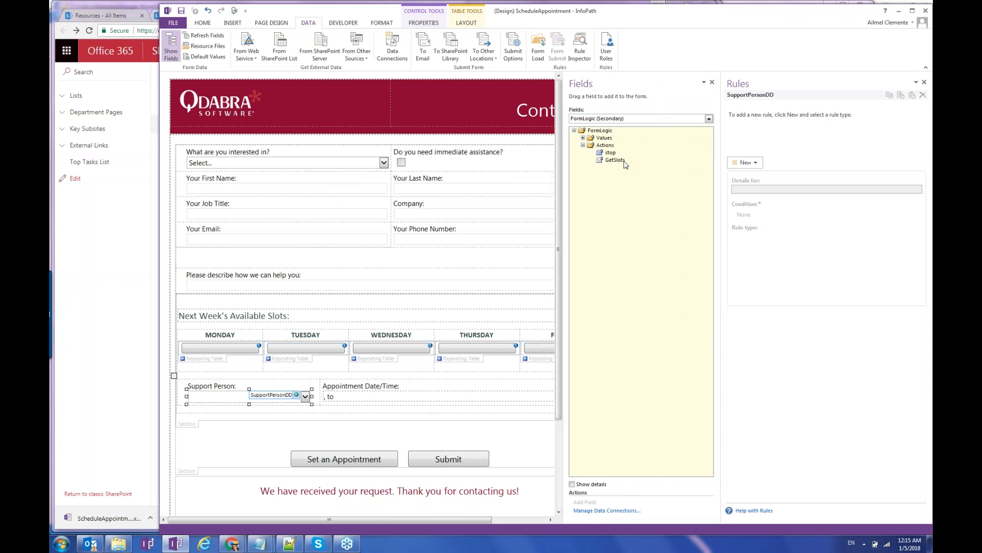
pyautogui.click(625, 161)
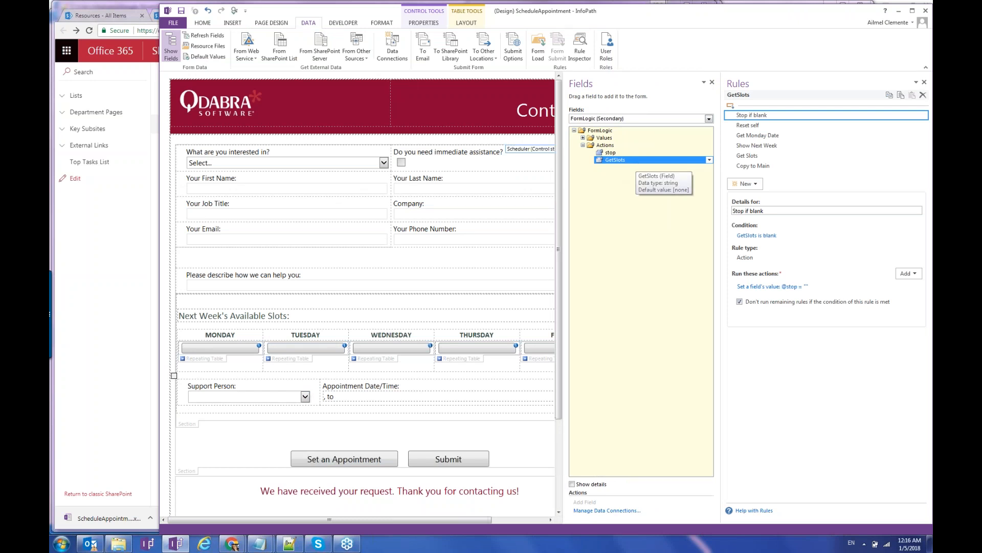
pyautogui.click(797, 126)
pyautogui.click(776, 138)
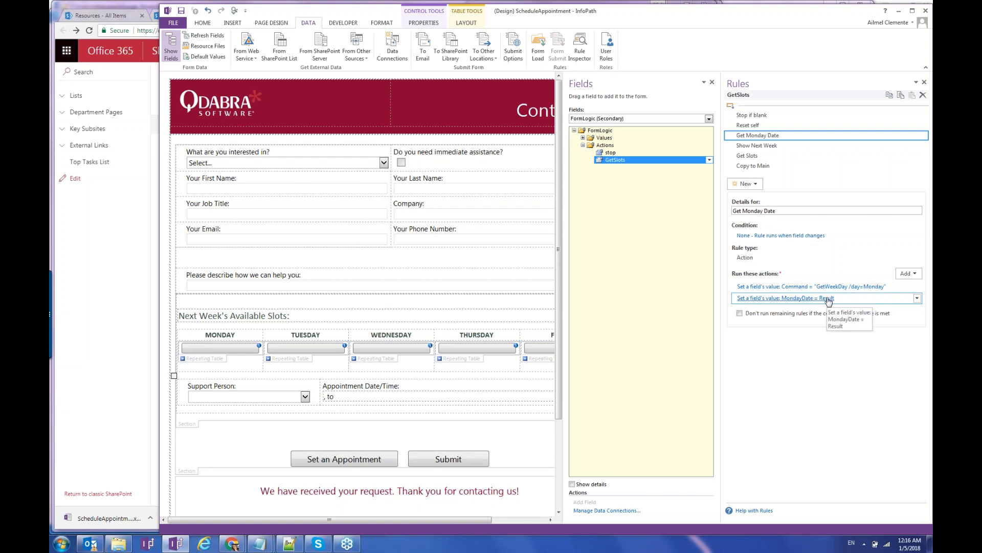
# Inspect the MondayDate set-field action and its target field, leaving it unchanged.
pyautogui.click(772, 303)
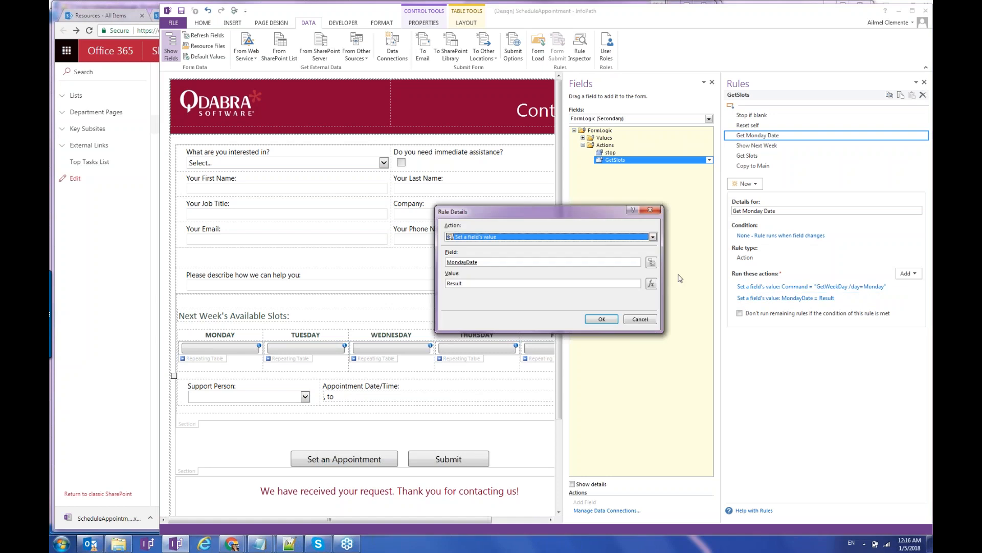
pyautogui.click(651, 262)
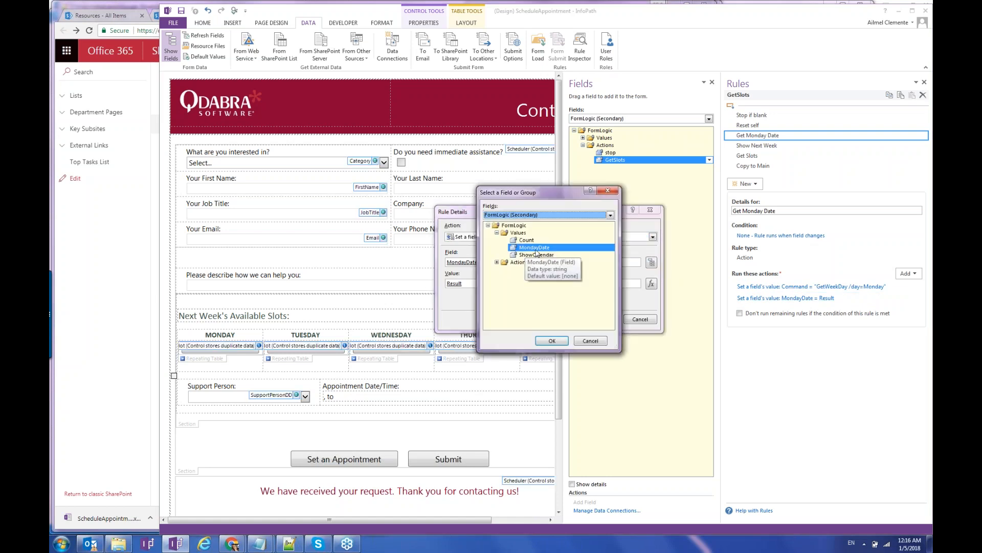
pyautogui.click(593, 340)
pyautogui.click(640, 319)
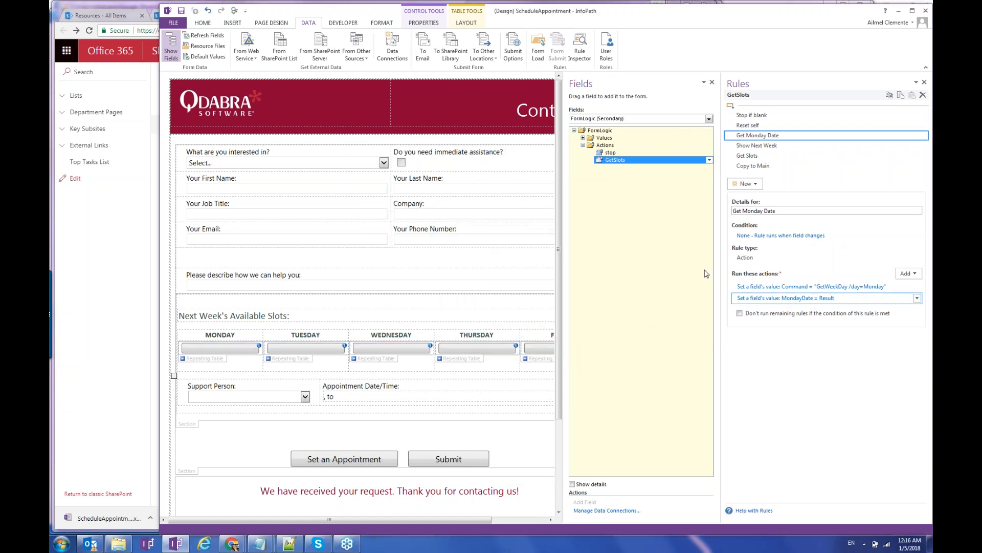
# View the Show Next Week, Get Slots and Copy to Main rules, widening the Rules pane.
pyautogui.click(786, 146)
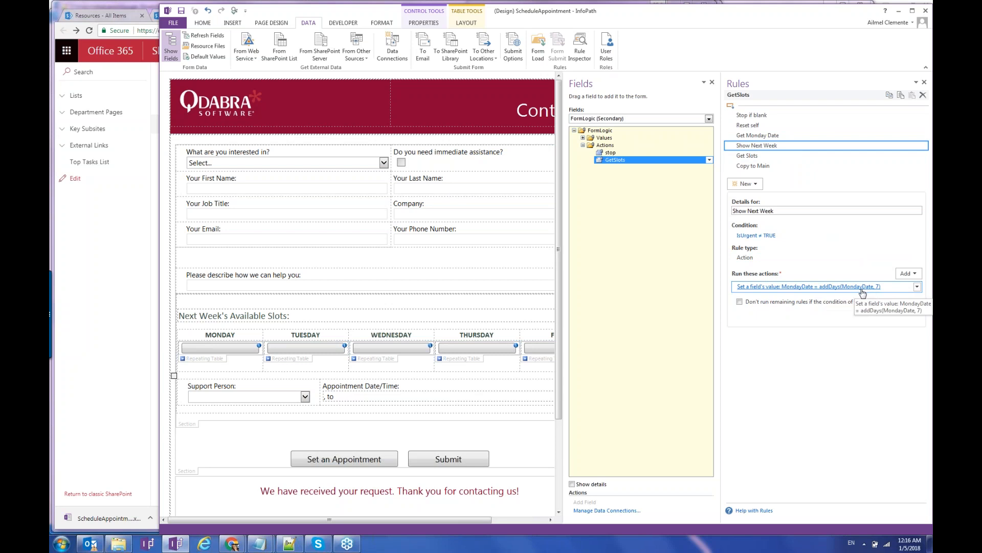
pyautogui.click(788, 156)
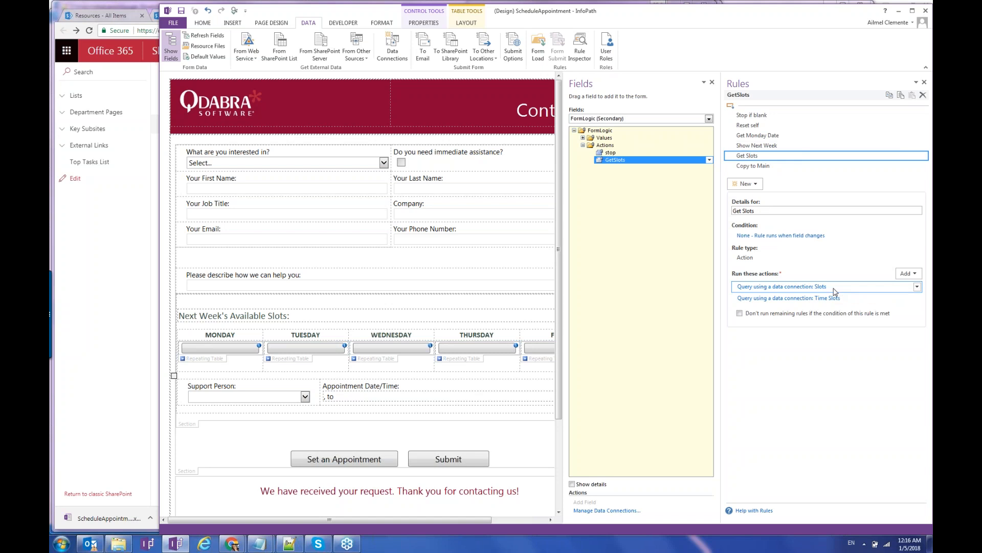
pyautogui.click(791, 168)
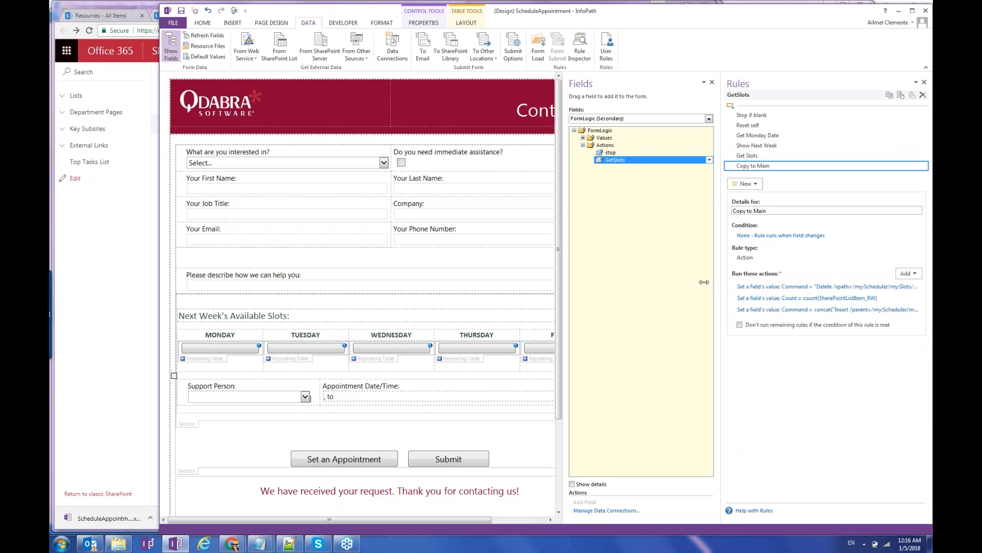
pyautogui.moveTo(704, 282); pyautogui.dragTo(539, 273)
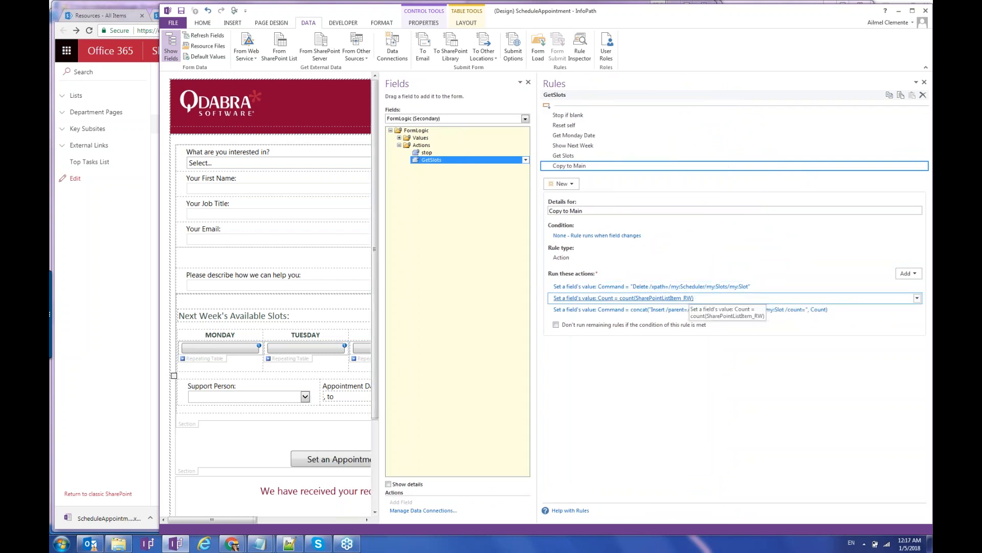
# Inspect the Count action's field and count(SharePointListItem_RW) formula unchanged, then list the data sources.
pyautogui.click(572, 300)
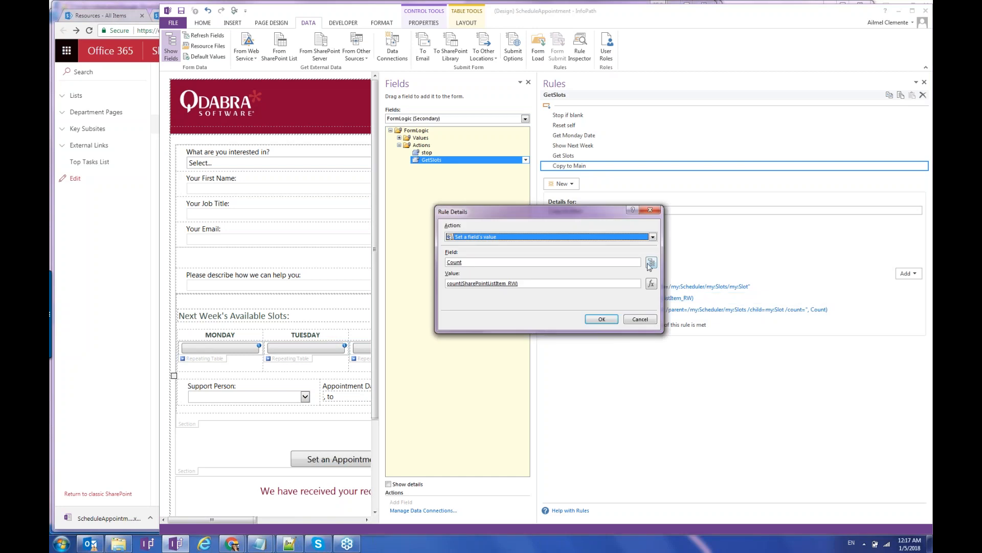
pyautogui.click(652, 262)
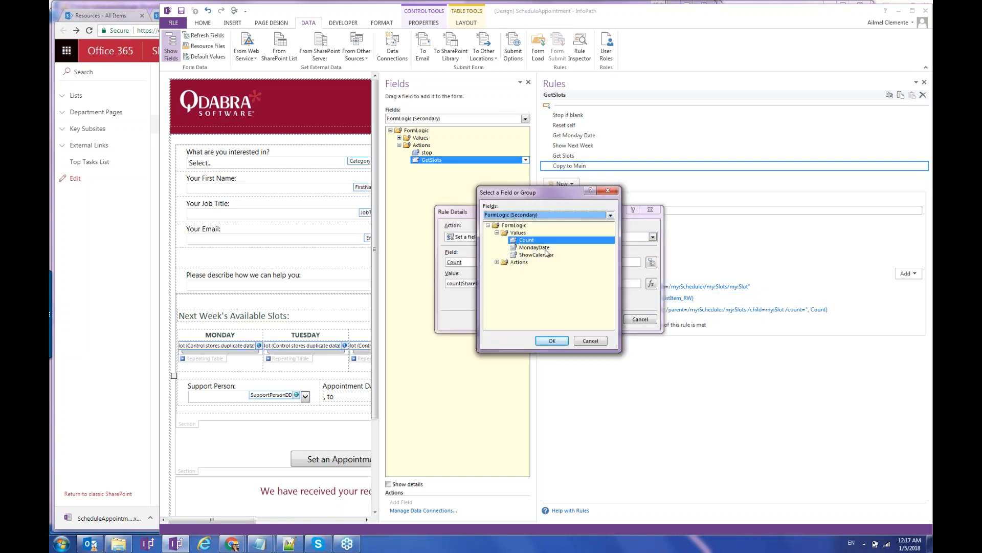
pyautogui.click(592, 340)
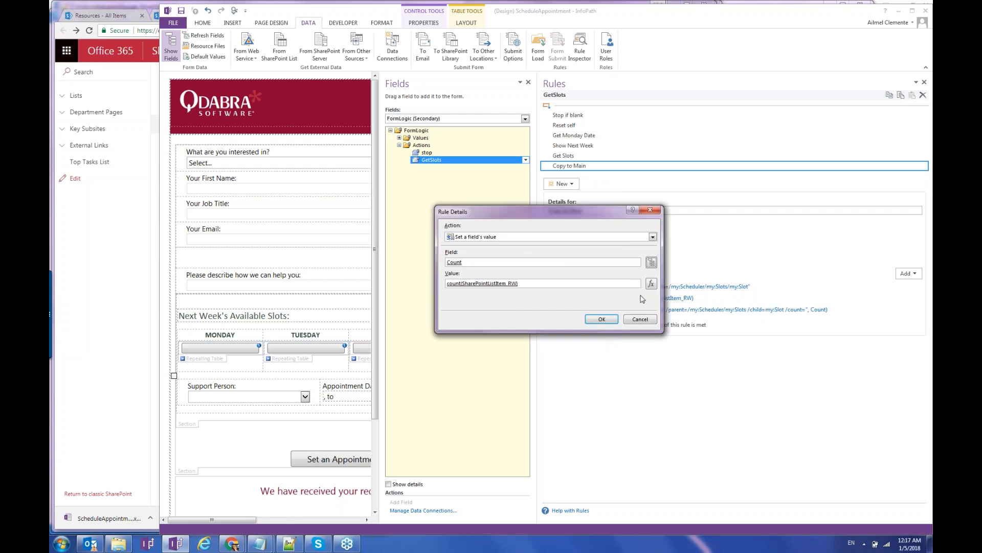
pyautogui.click(651, 283)
pyautogui.doubleClick(455, 240)
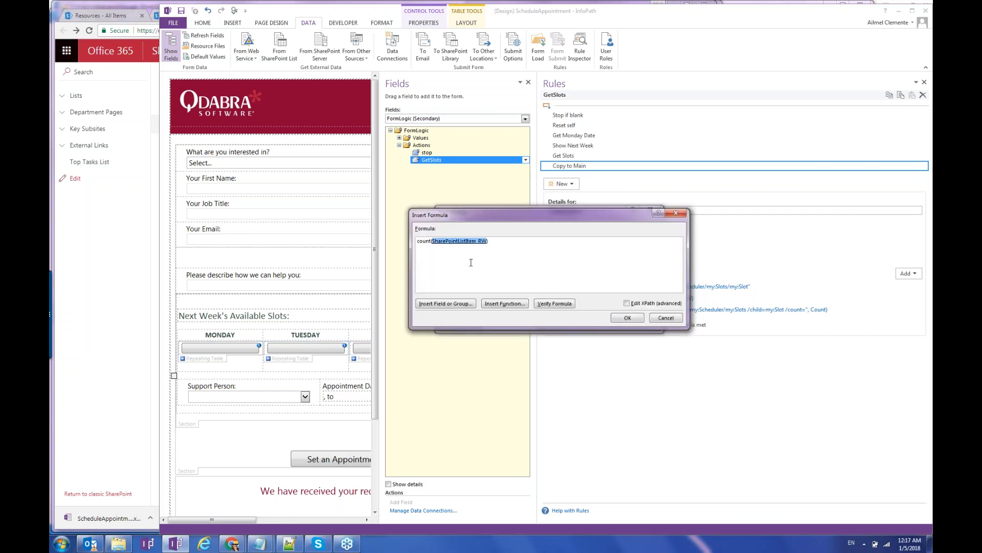
pyautogui.click(505, 248)
pyautogui.click(588, 341)
pyautogui.click(665, 319)
pyautogui.click(640, 319)
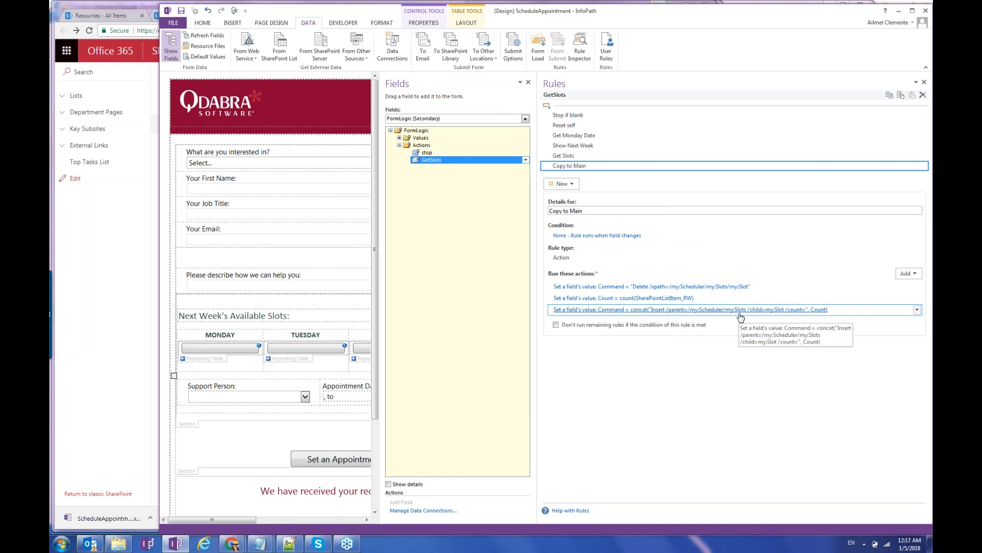
pyautogui.click(453, 119)
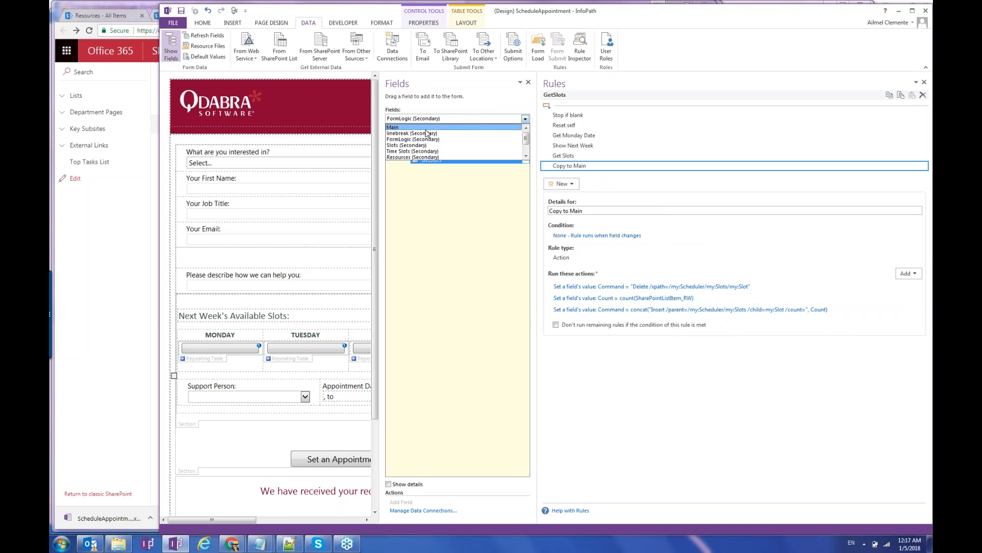
# Switch to the Main data source and expand Slots > Slot to show its Show only Day and Copy rules.
pyautogui.click(426, 129)
pyautogui.click(399, 160)
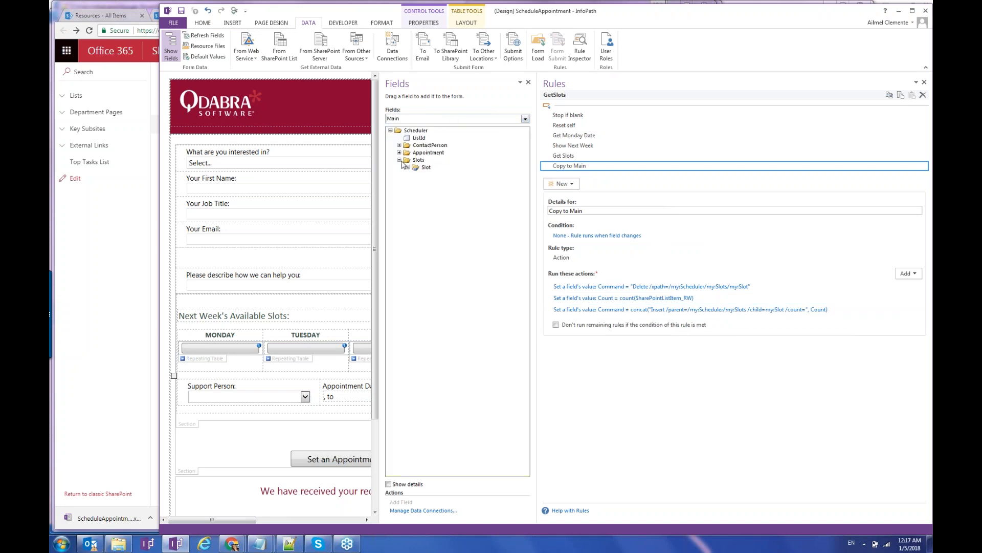
pyautogui.click(408, 168)
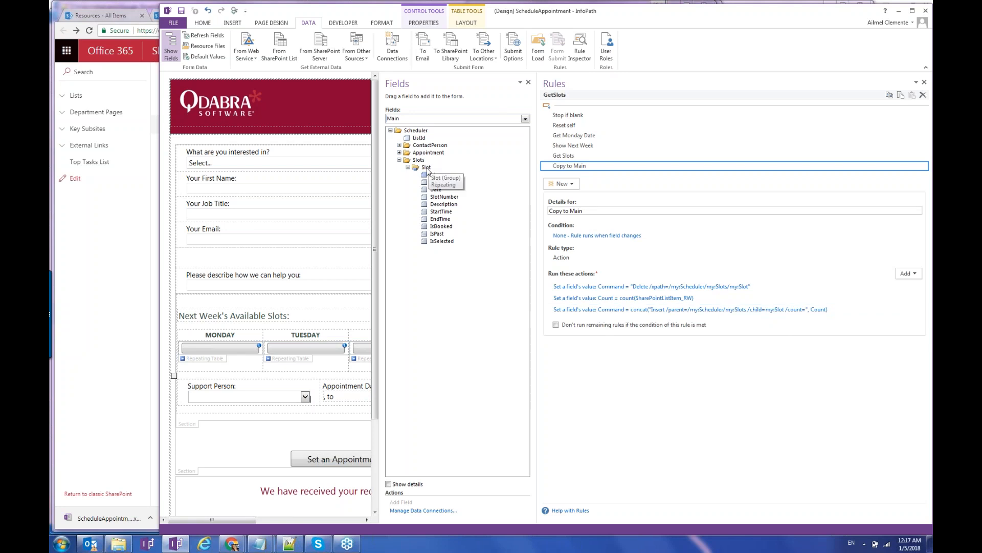
pyautogui.click(427, 167)
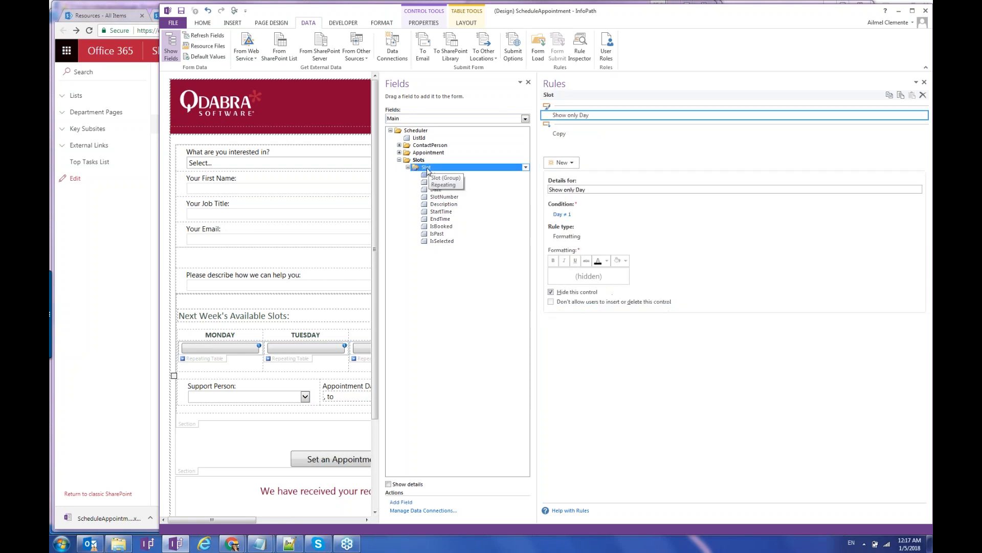
# Open the Copy rule, condition Count > 0, and glance at its Day action.
pyautogui.click(565, 137)
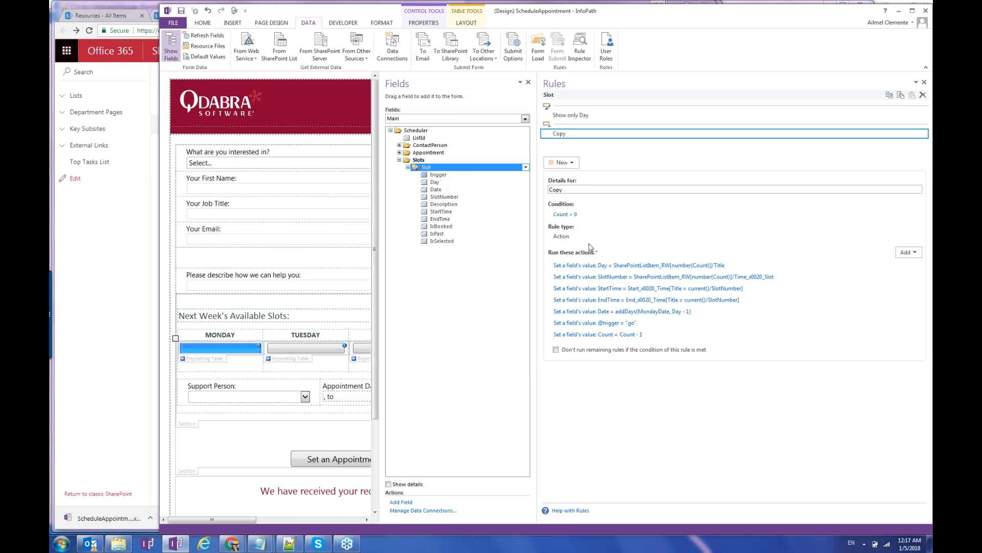
pyautogui.doubleClick(685, 266)
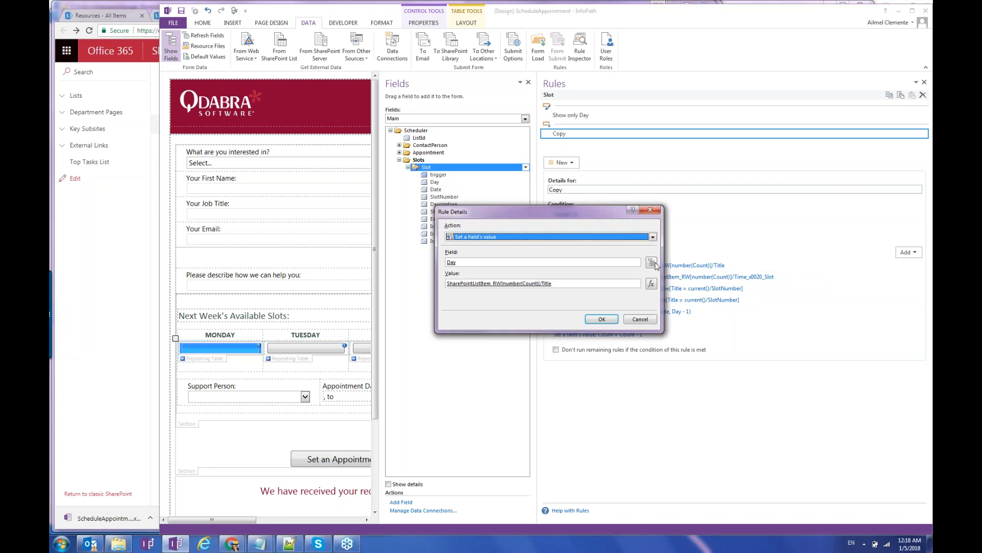
pyautogui.click(652, 211)
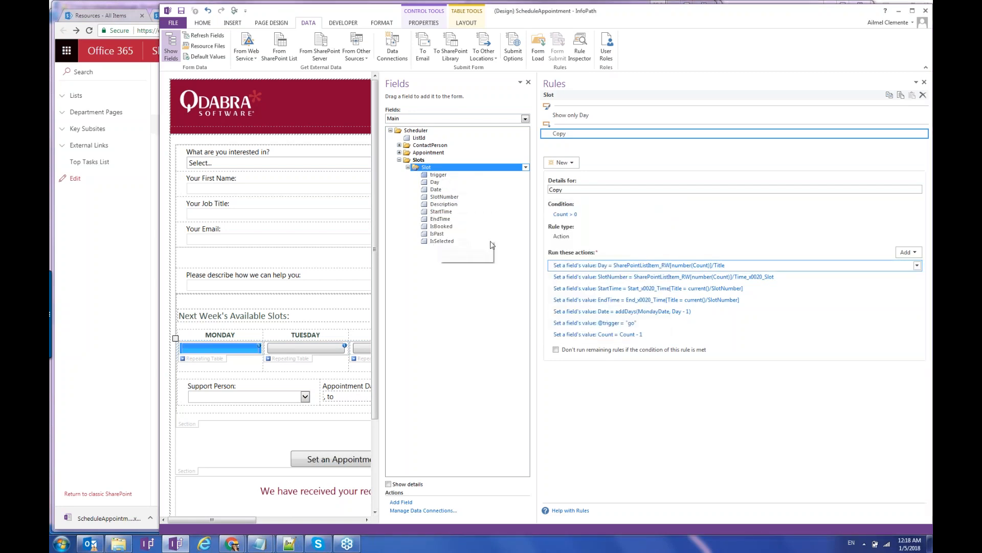
# Examine the Day formula's reference to SharePointListItem_RW and its Day, Time Slot and ID fields.
pyautogui.doubleClick(598, 266)
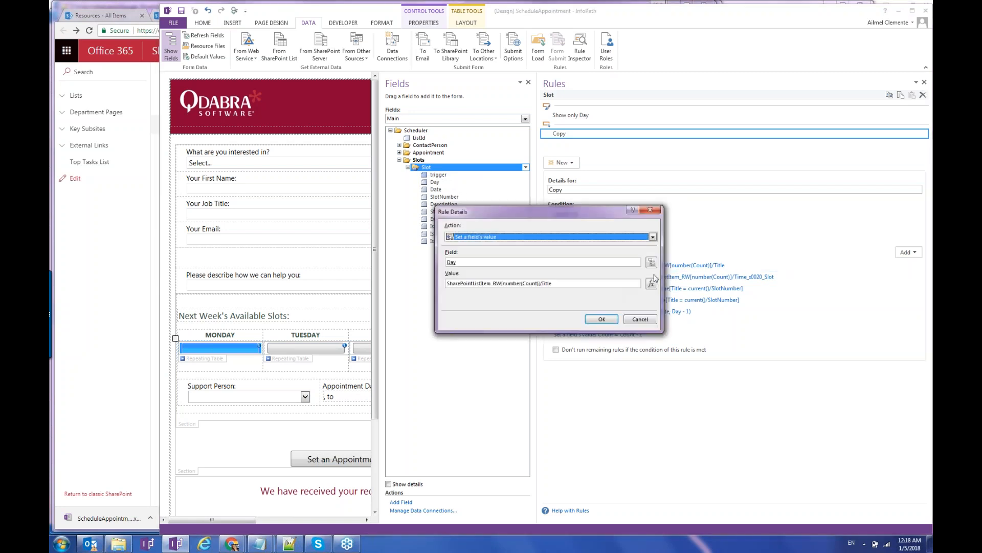
pyautogui.click(651, 283)
pyautogui.doubleClick(490, 249)
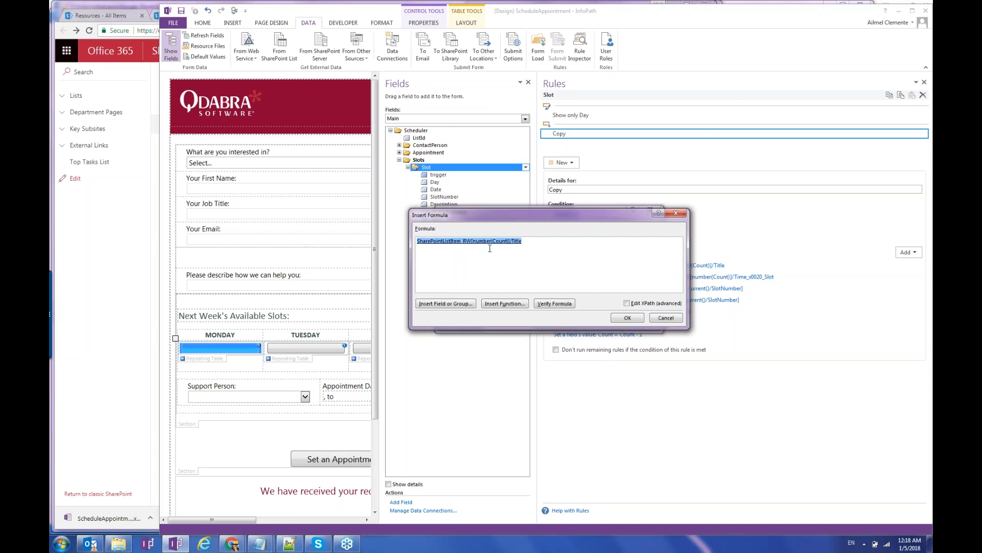
pyautogui.click(496, 240)
pyautogui.click(506, 247)
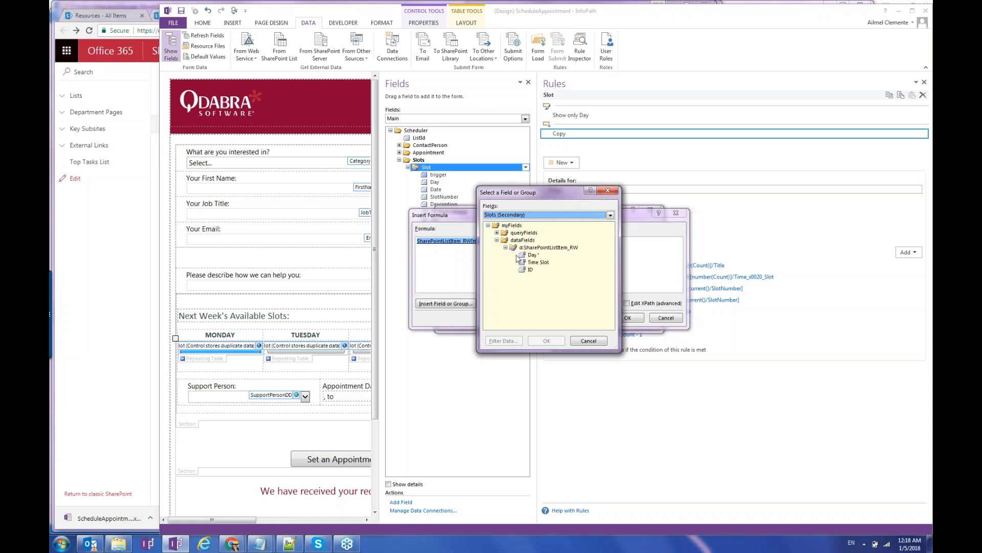
pyautogui.moveTo(523, 194); pyautogui.dragTo(542, 195)
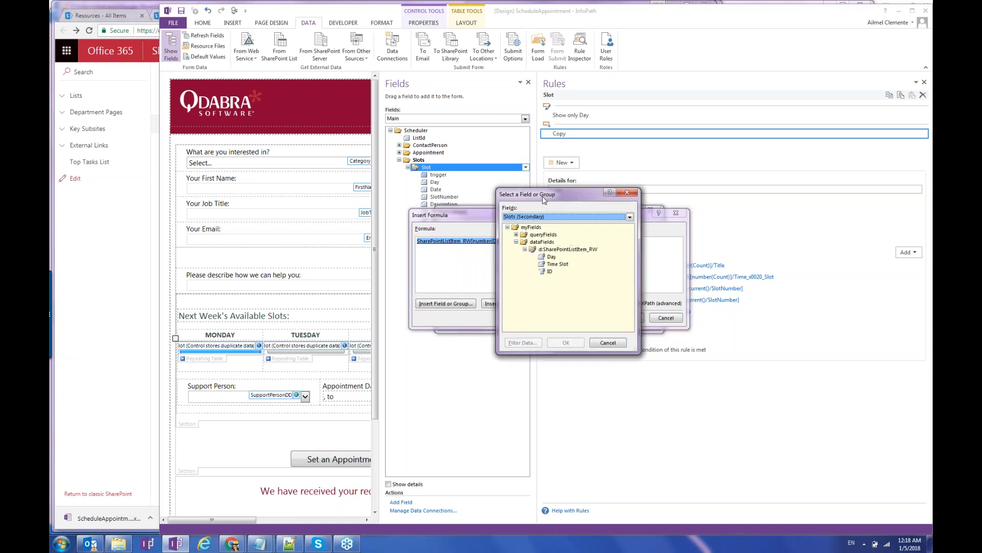
pyautogui.click(551, 256)
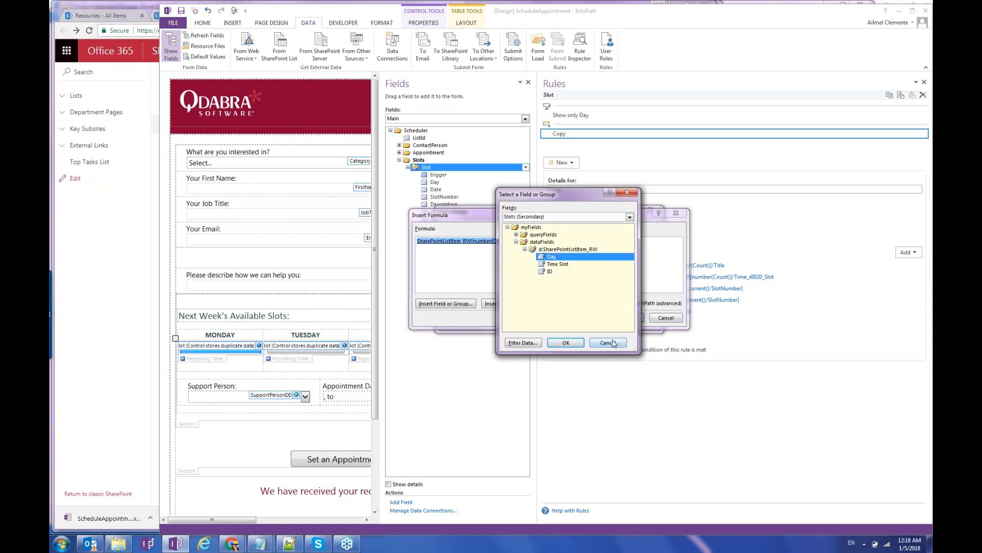
pyautogui.click(613, 343)
# View the Day formula as full XPath, highlighting the Count lookup, and cancel without changes.
pyautogui.click(628, 303)
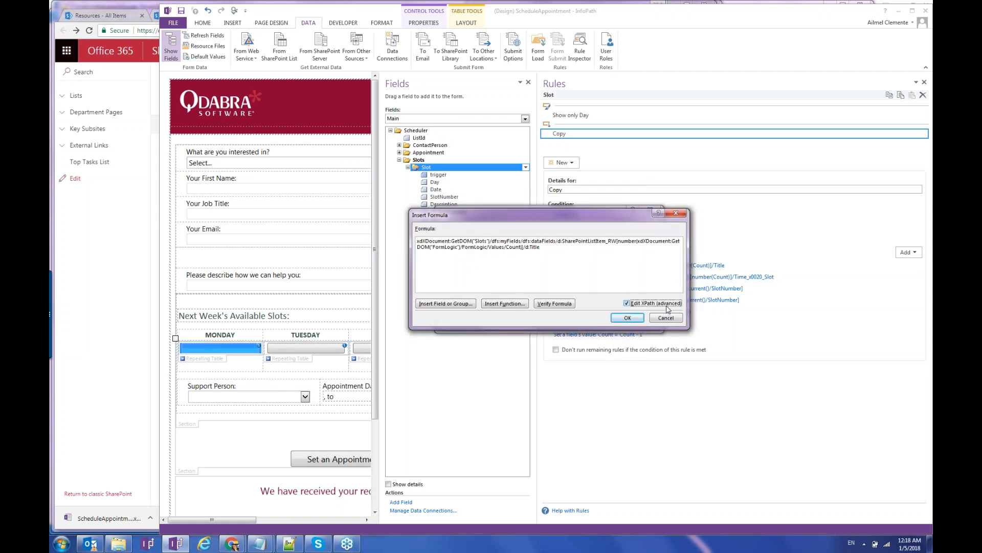
pyautogui.moveTo(522, 249); pyautogui.dragTo(618, 240)
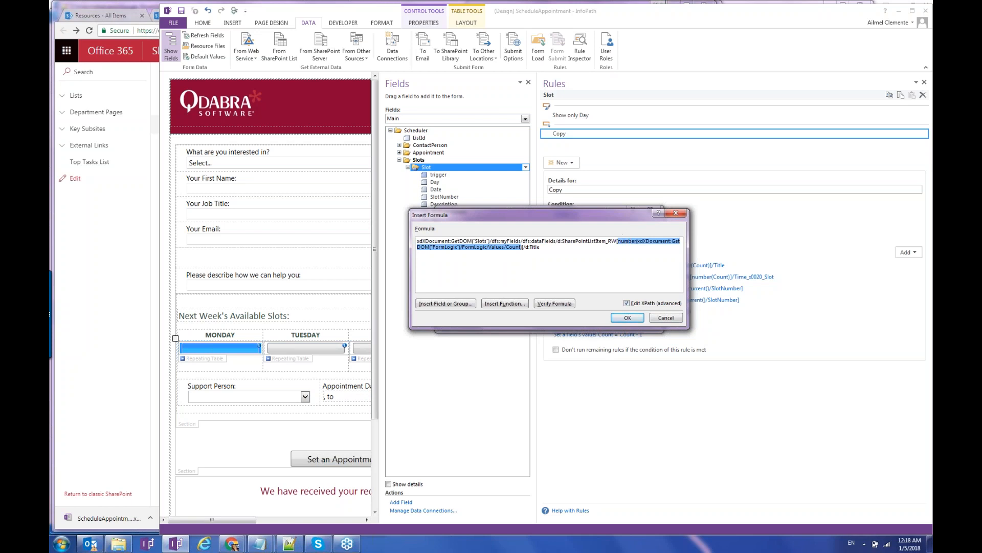
pyautogui.click(672, 320)
pyautogui.click(644, 321)
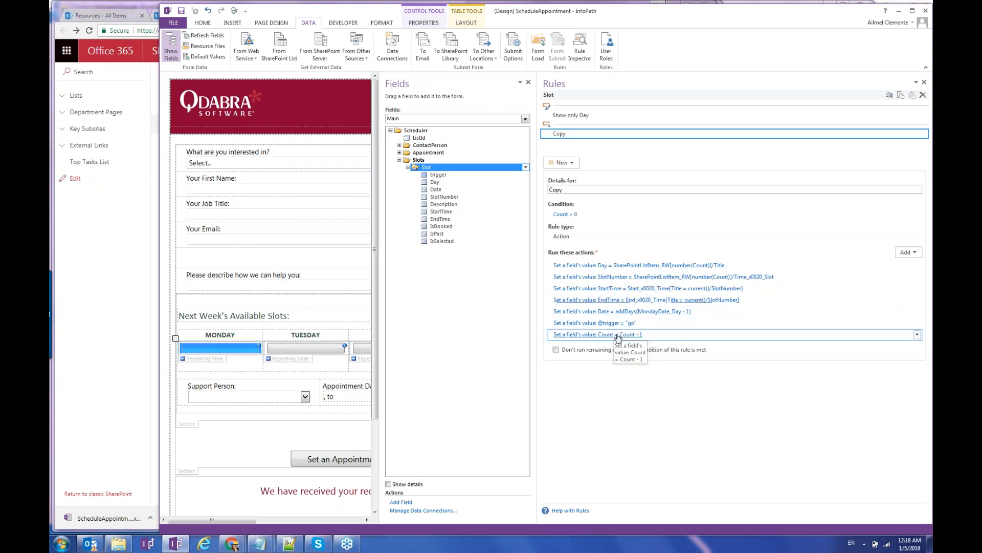
# Select the trigger field and view its Get Calendar Entries rule querying the Appointments connection.
pyautogui.click(436, 176)
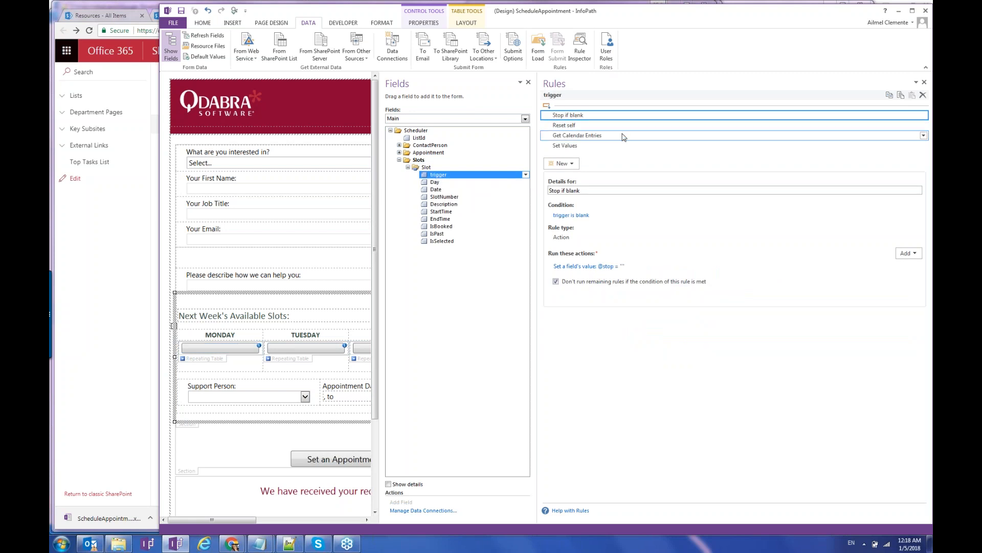
pyautogui.click(624, 137)
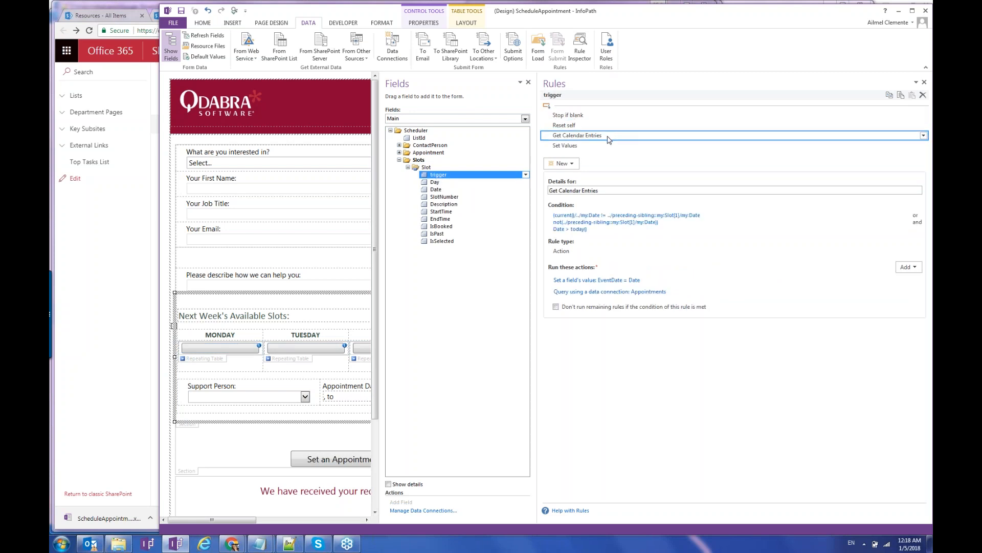
# In SharePoint, scroll the Support Slots list, view the January 2018 Appointments calendar, then the Contact Us form.
pyautogui.click(123, 363)
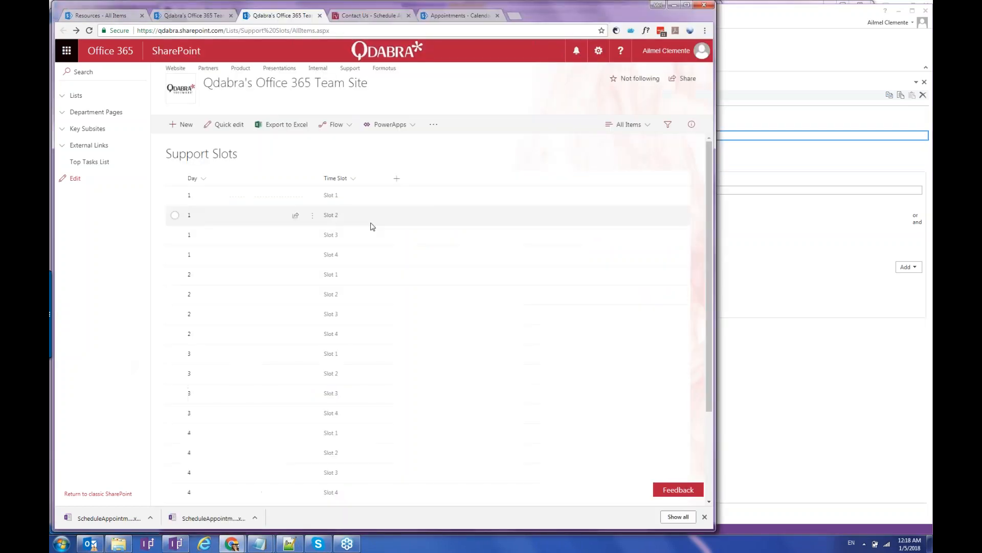
pyautogui.scroll(-2, 371, 175)
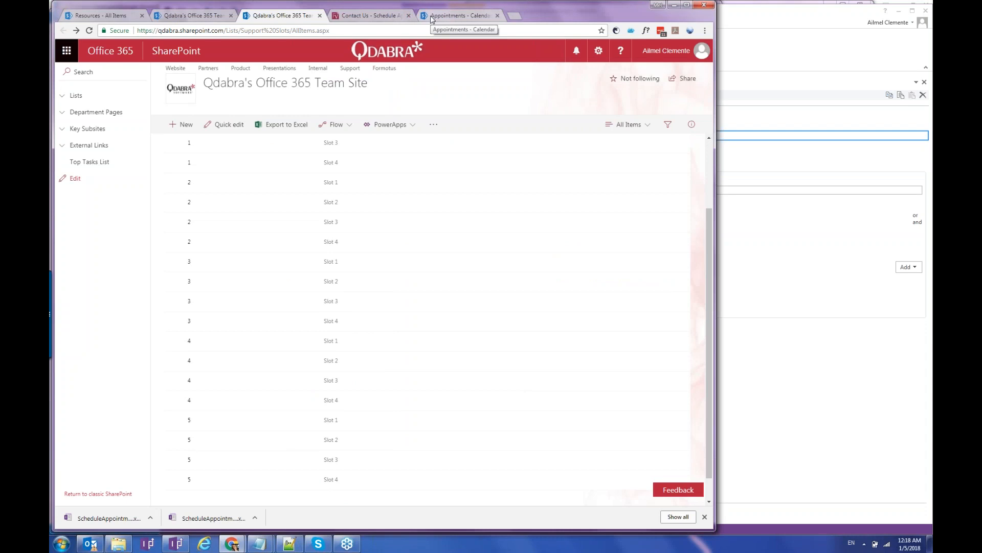
pyautogui.click(431, 16)
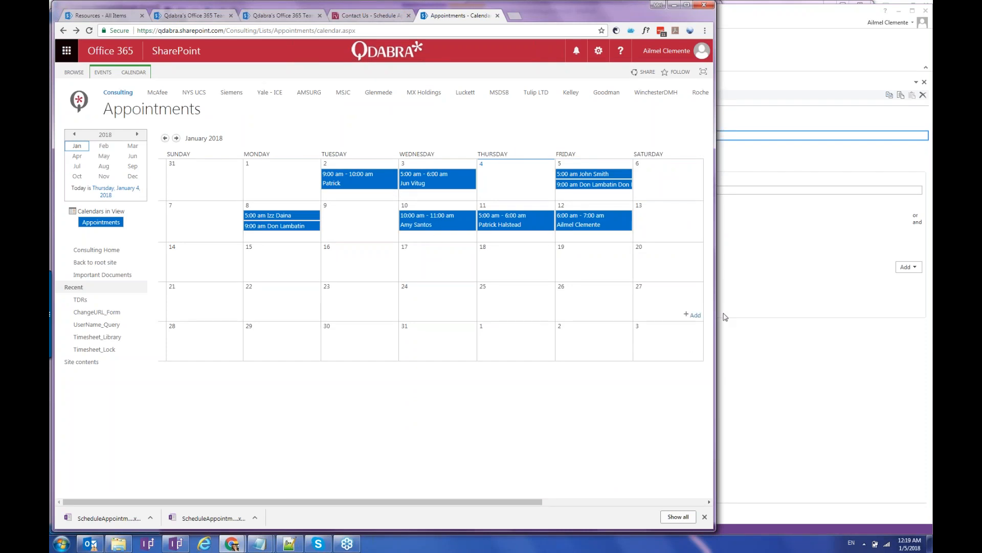
pyautogui.click(377, 17)
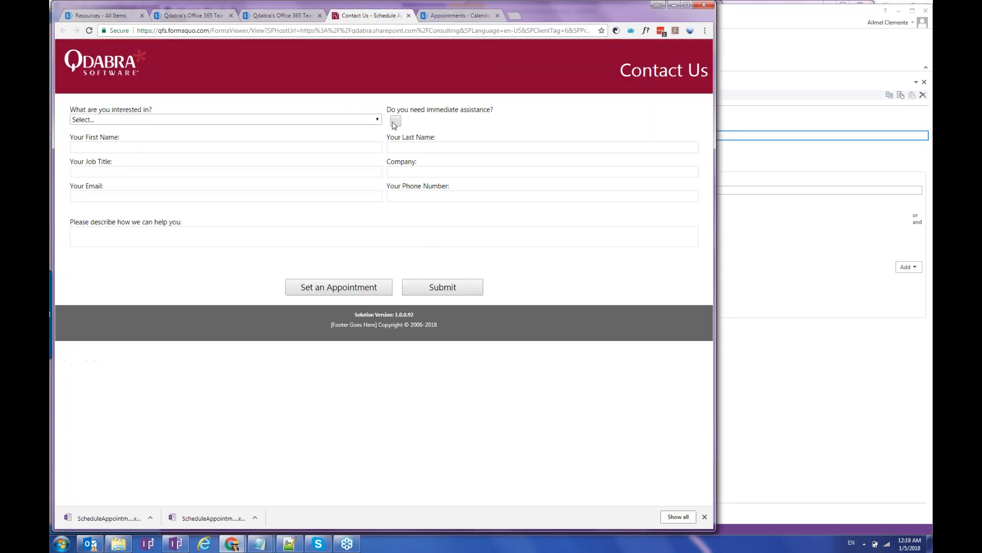
# Request immediate assistance to load this week's slots, then place Contact Us beside the Appointments calendar.
pyautogui.click(396, 122)
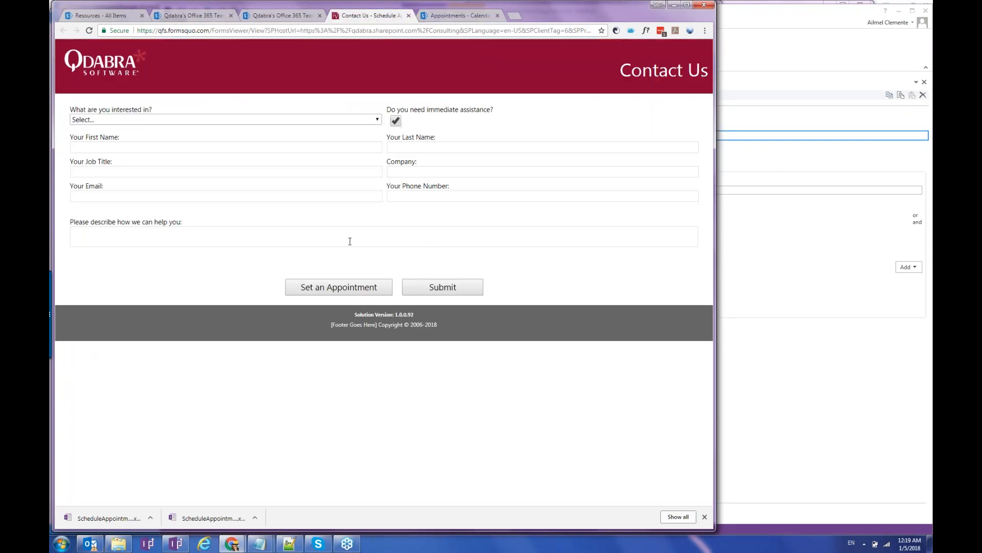
pyautogui.click(341, 289)
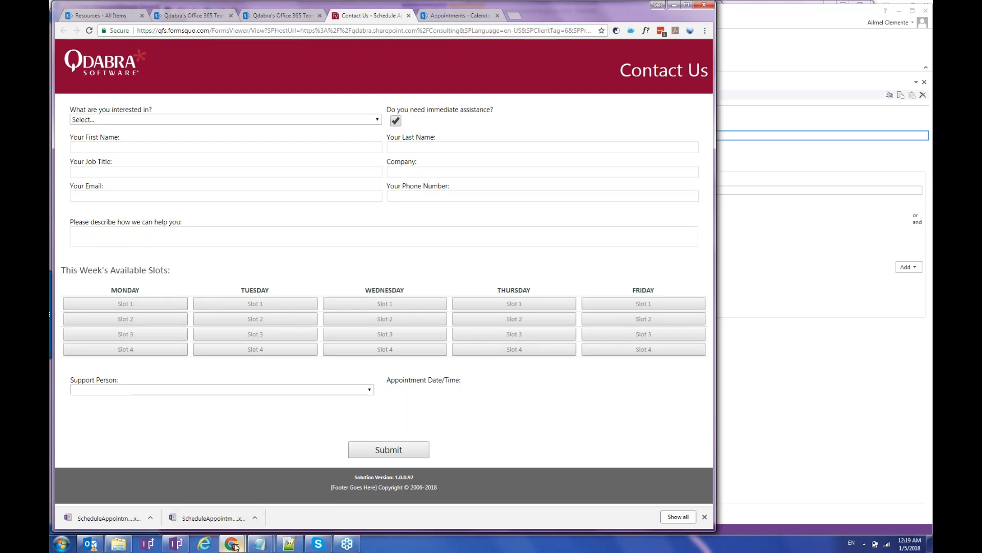
pyautogui.moveTo(235, 545)
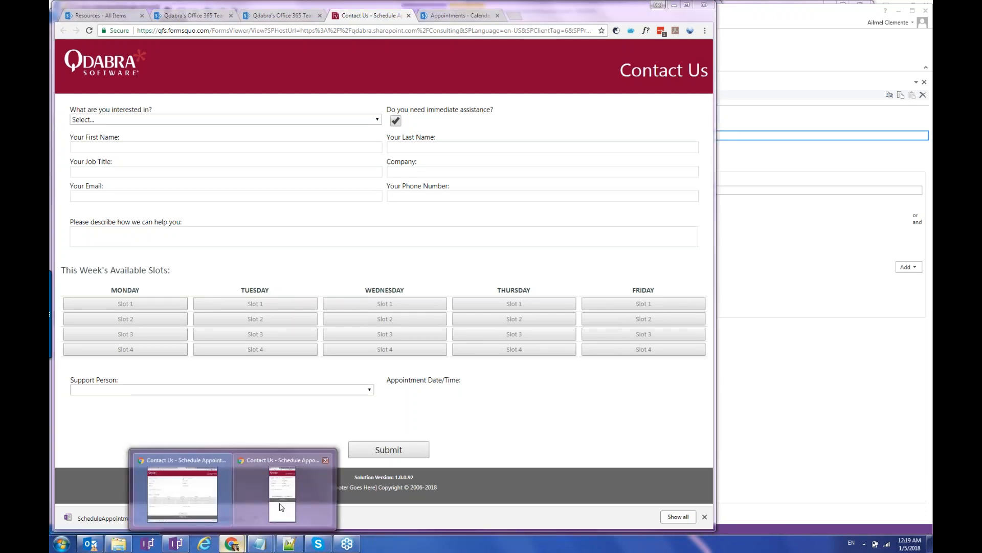
pyautogui.click(280, 507)
pyautogui.click(432, 16)
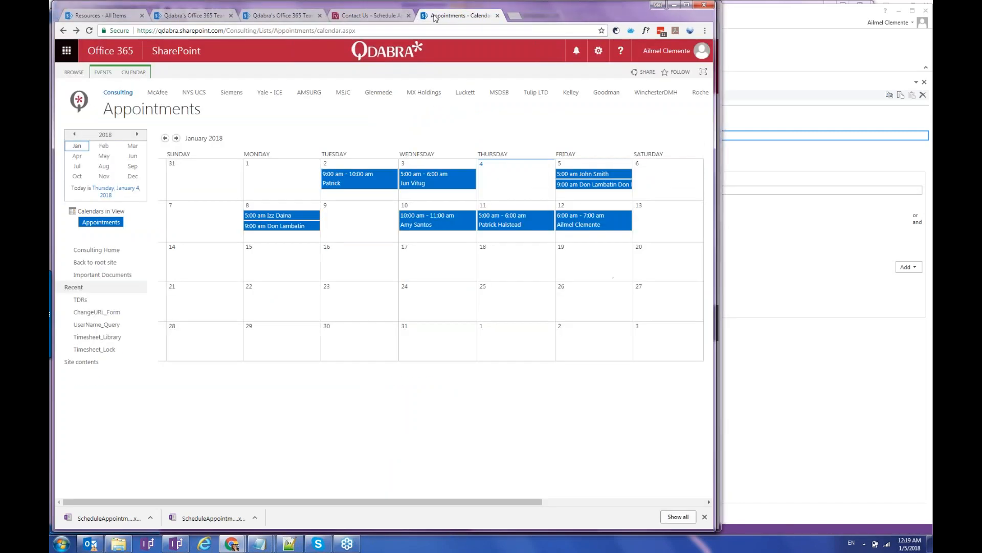
# Load the form with the iPhone user-agent, show next week's slots, and shift the window to reveal Thursday.
pyautogui.click(696, 31)
pyautogui.click(620, 68)
pyautogui.scroll(-5, 600, 134)
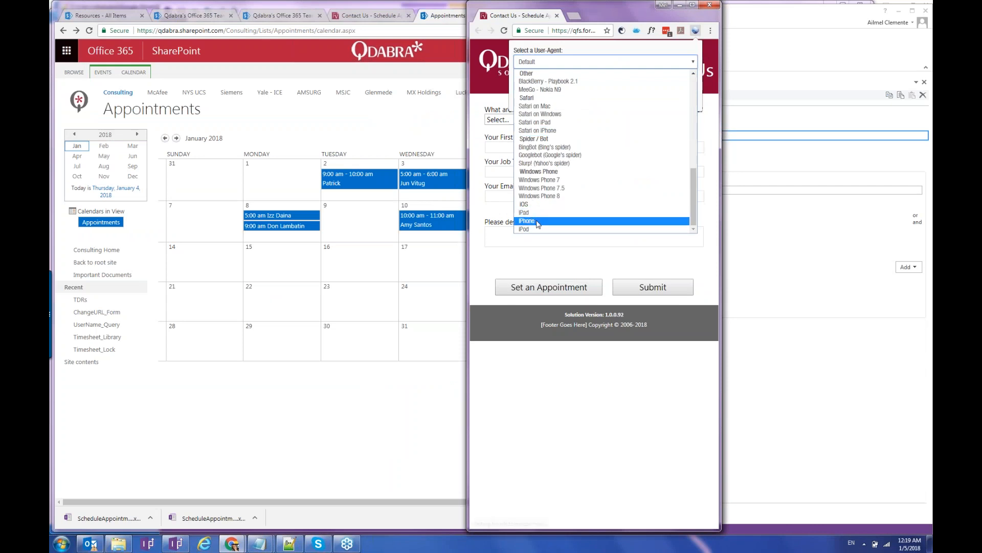
pyautogui.click(537, 222)
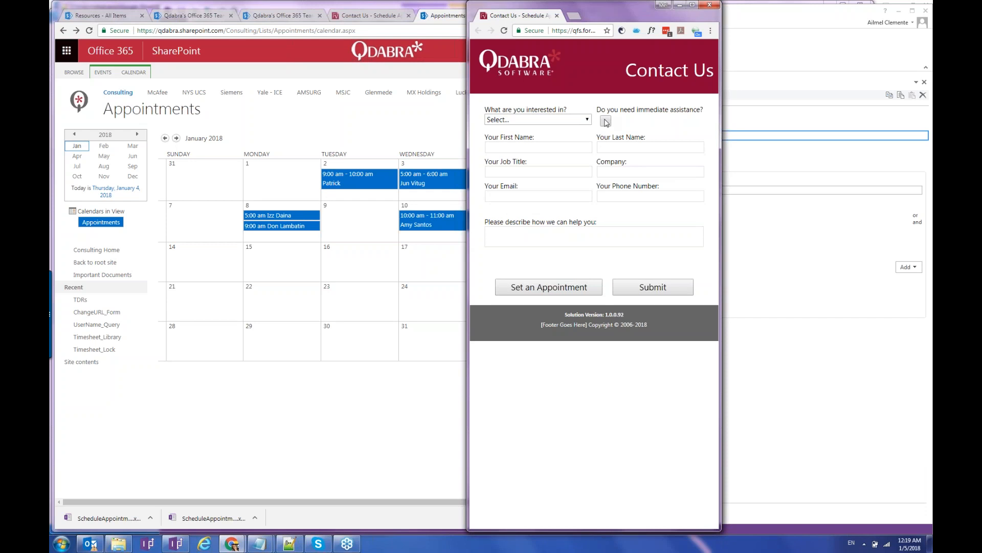
pyautogui.click(558, 288)
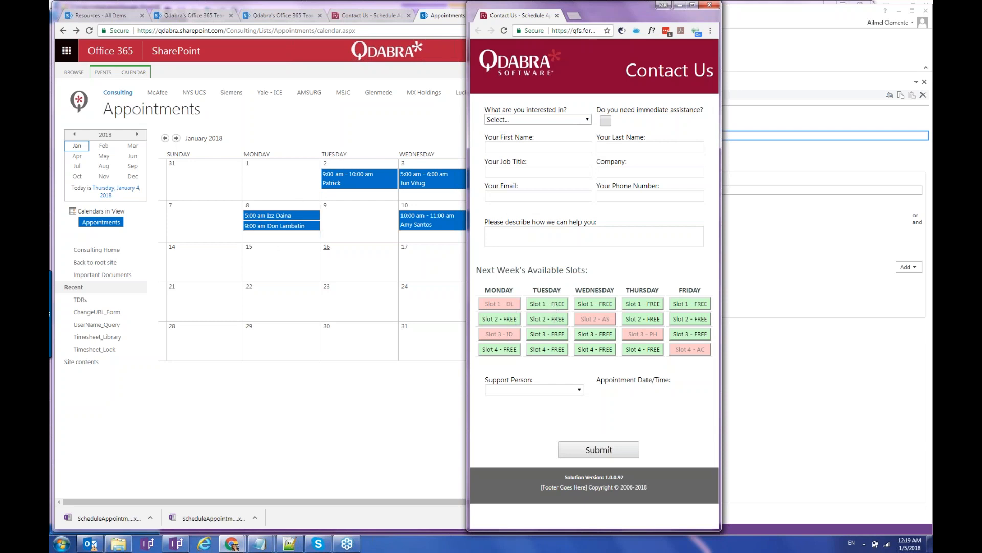
pyautogui.moveTo(601, 19); pyautogui.dragTo(672, 18)
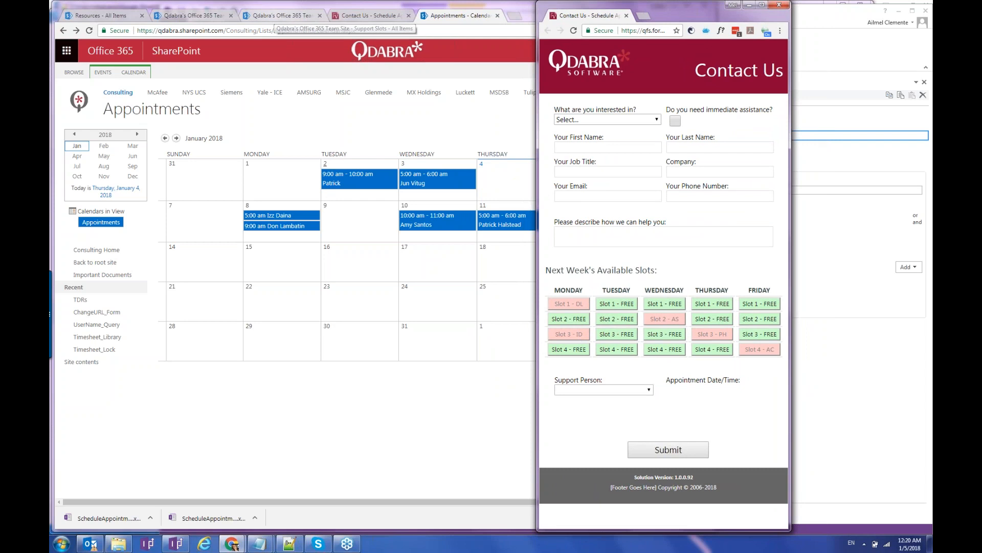
# Review the trigger field's Set Values rule for IsBooked, IsPast and Description, then return to Contact Us.
pyautogui.hotkey('alt', 'Tab')
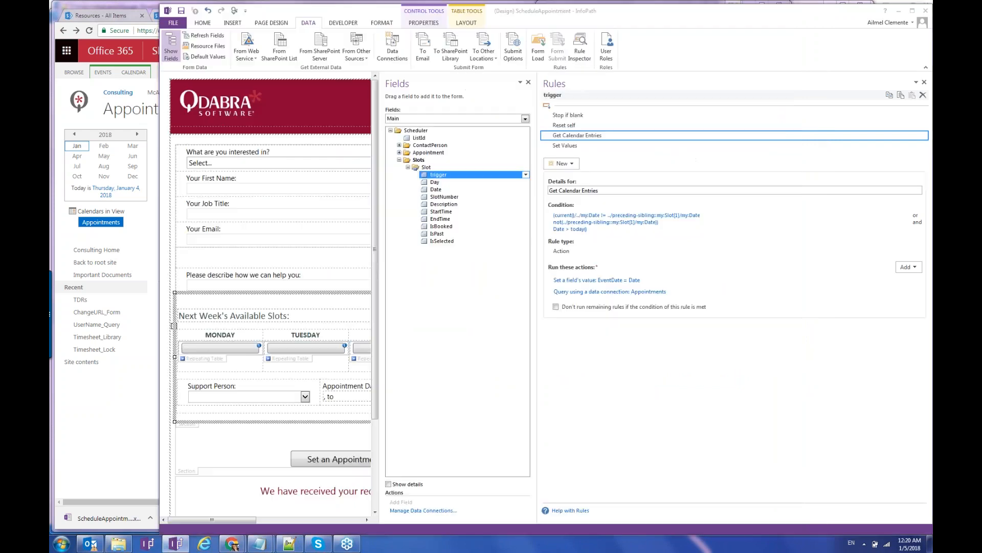
pyautogui.click(609, 146)
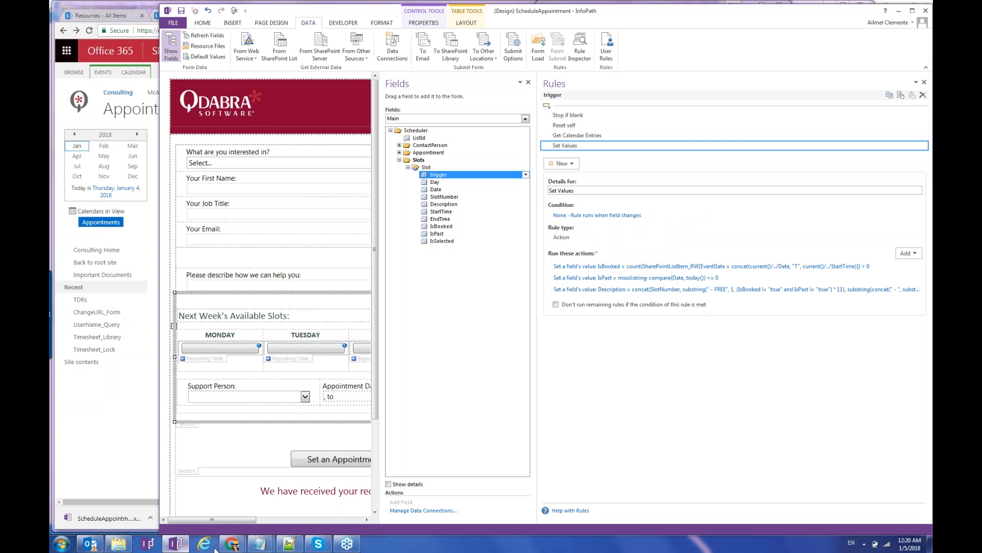
pyautogui.moveTo(225, 548)
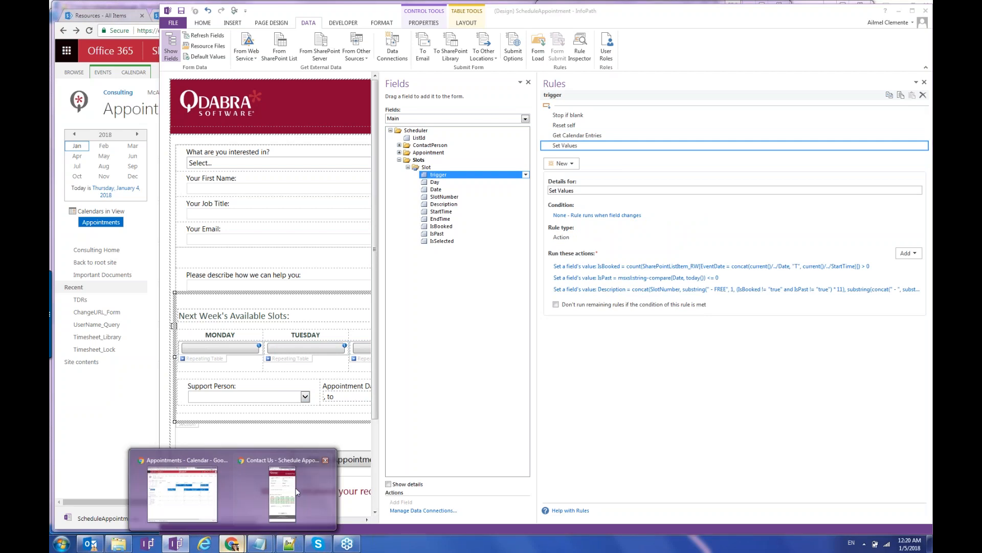
pyautogui.click(296, 487)
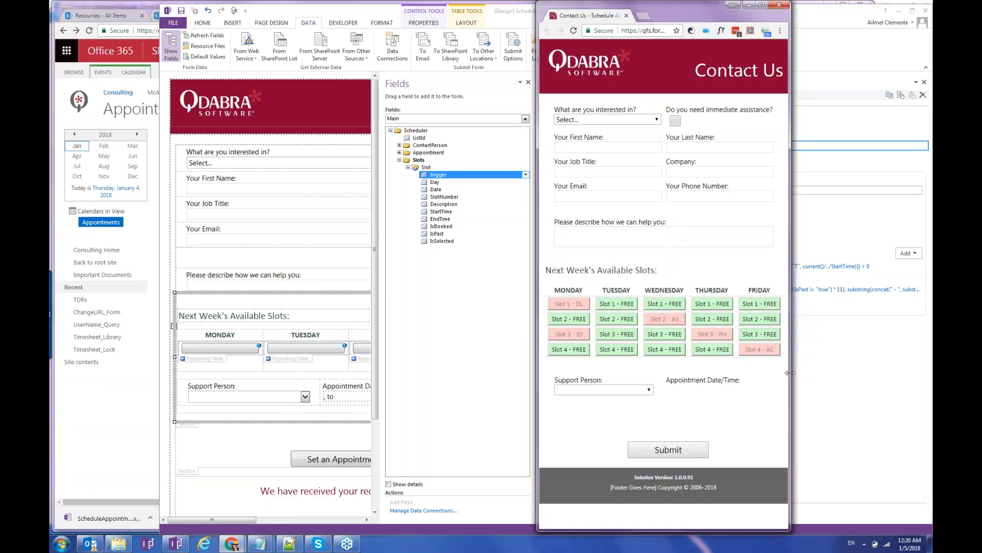
# Test the Contact Us slot grid at wide, narrow and full-screen window sizes, then return to InfoPath.
pyautogui.moveTo(791, 373); pyautogui.dragTo(913, 358)
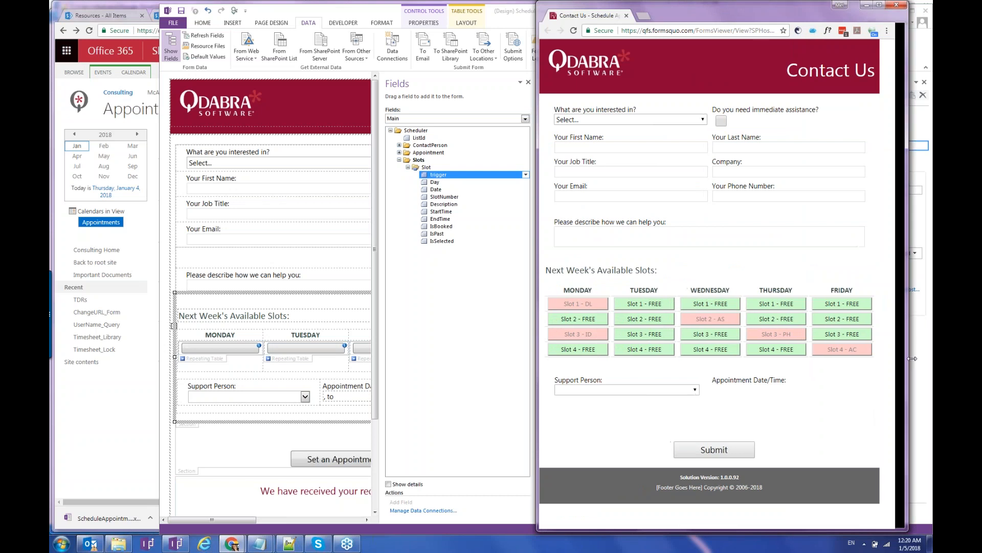
pyautogui.moveTo(717, 10); pyautogui.dragTo(624, 11)
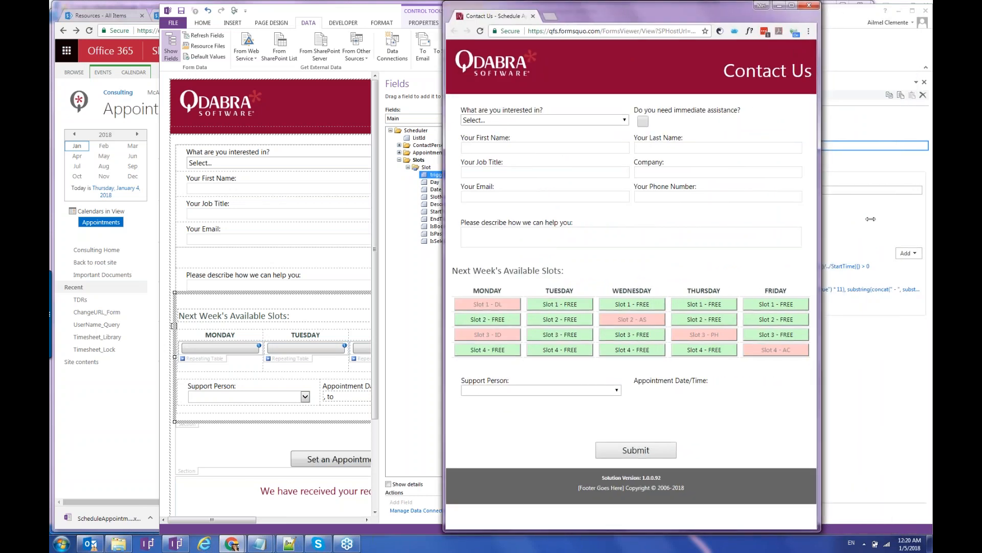
pyautogui.moveTo(870, 219); pyautogui.dragTo(754, 229)
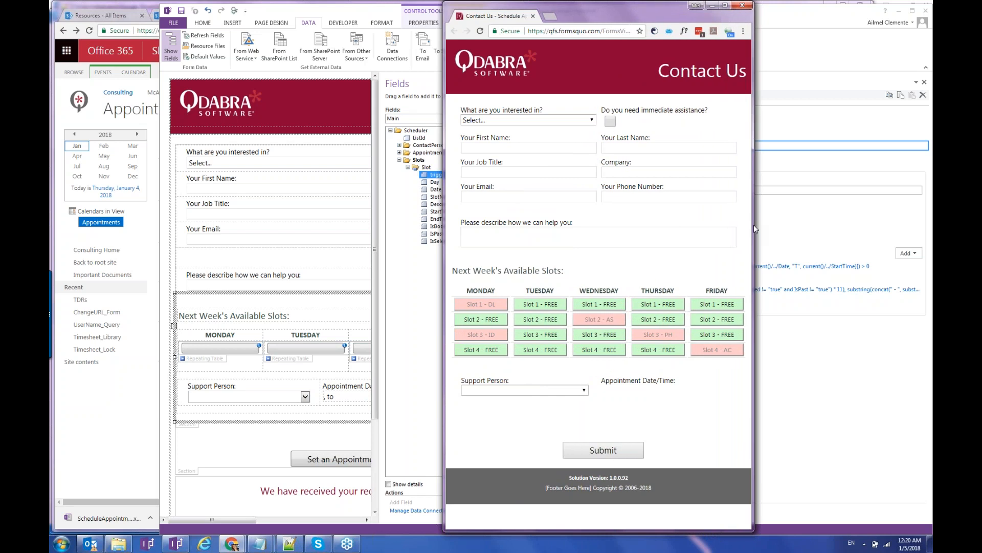
pyautogui.moveTo(754, 228); pyautogui.dragTo(730, 223)
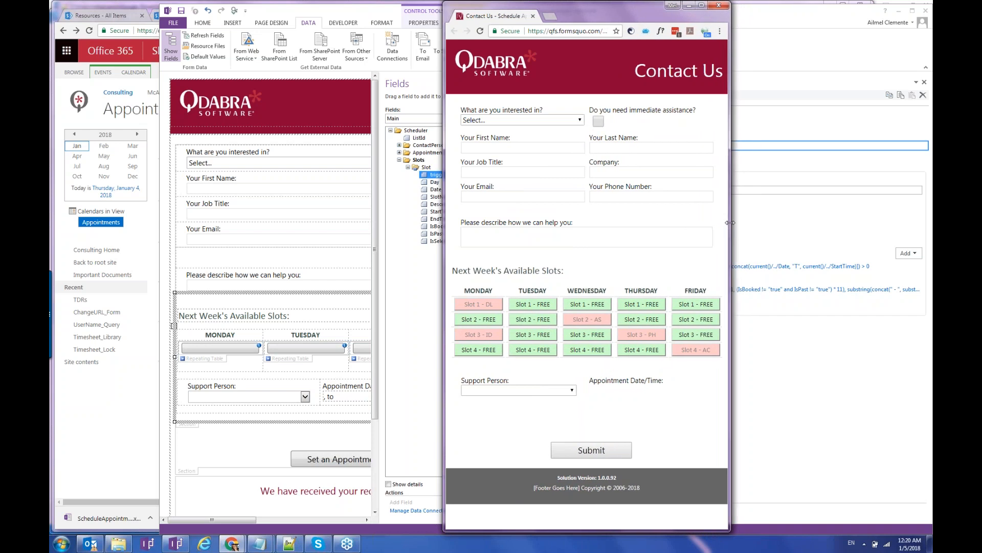
pyautogui.click(701, 6)
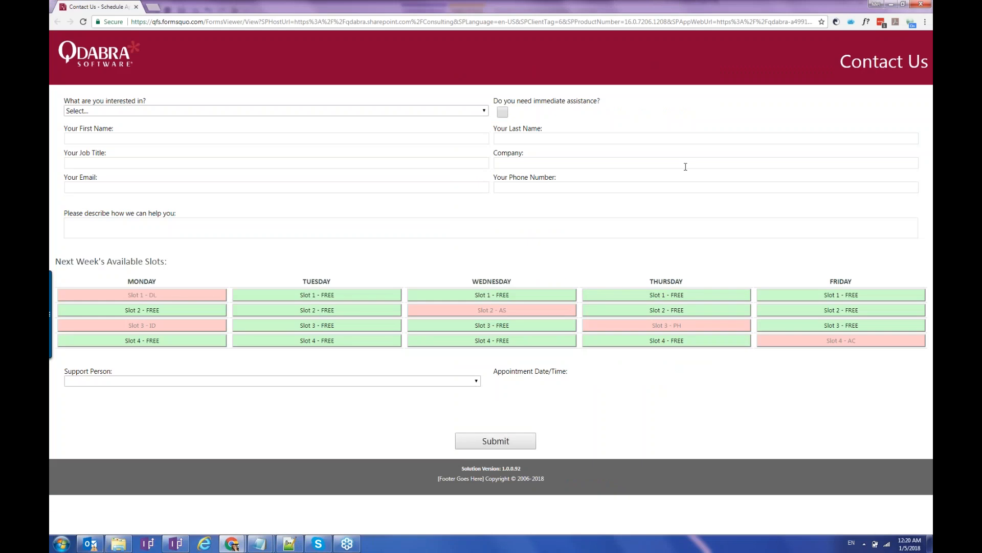
pyautogui.click(904, 9)
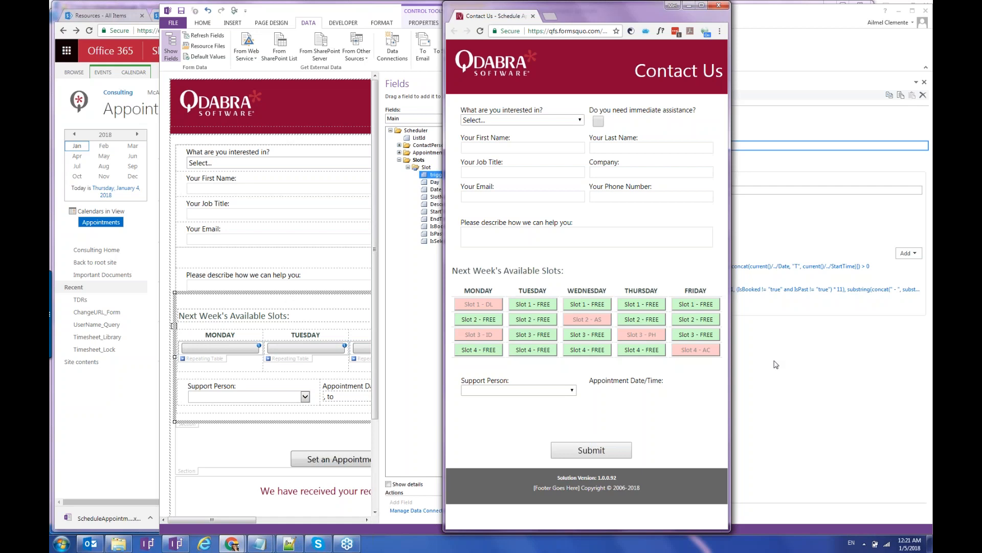
pyautogui.click(803, 403)
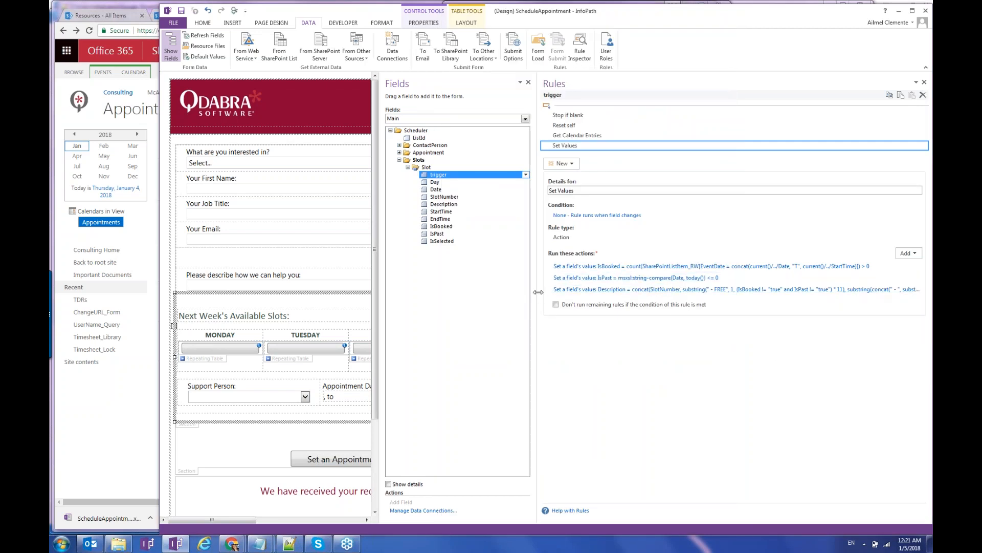
# Widen the design area and compare the Monday, Tuesday and Wednesday Show only Day rules (Day = 1, 2, 3).
pyautogui.moveTo(541, 292); pyautogui.dragTo(741, 285)
pyautogui.click(221, 361)
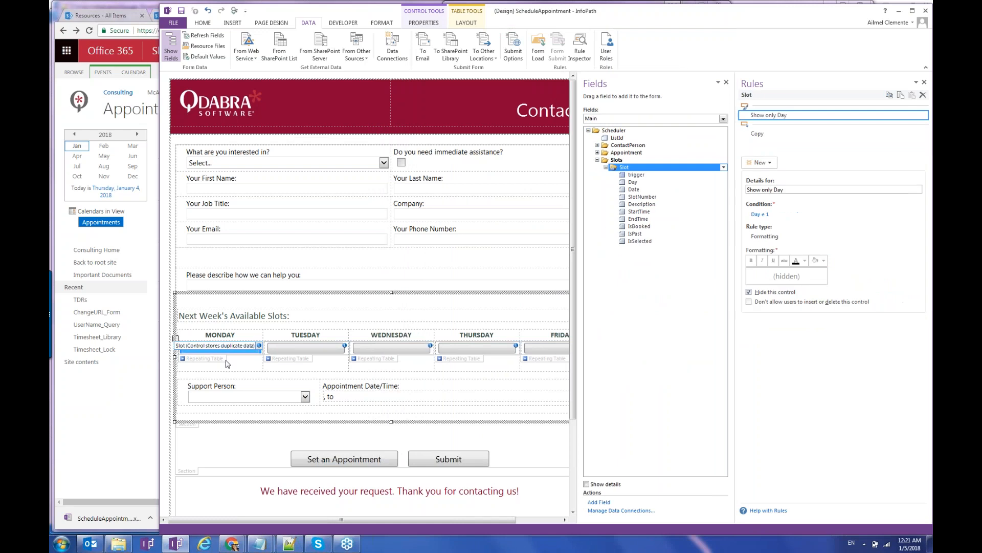
pyautogui.click(283, 359)
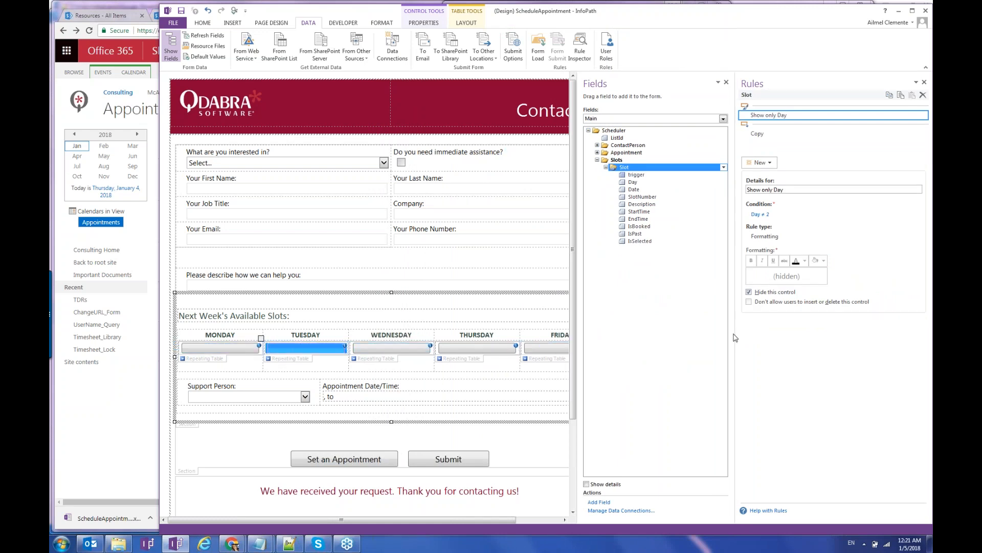
pyautogui.moveTo(736, 336); pyautogui.dragTo(764, 332)
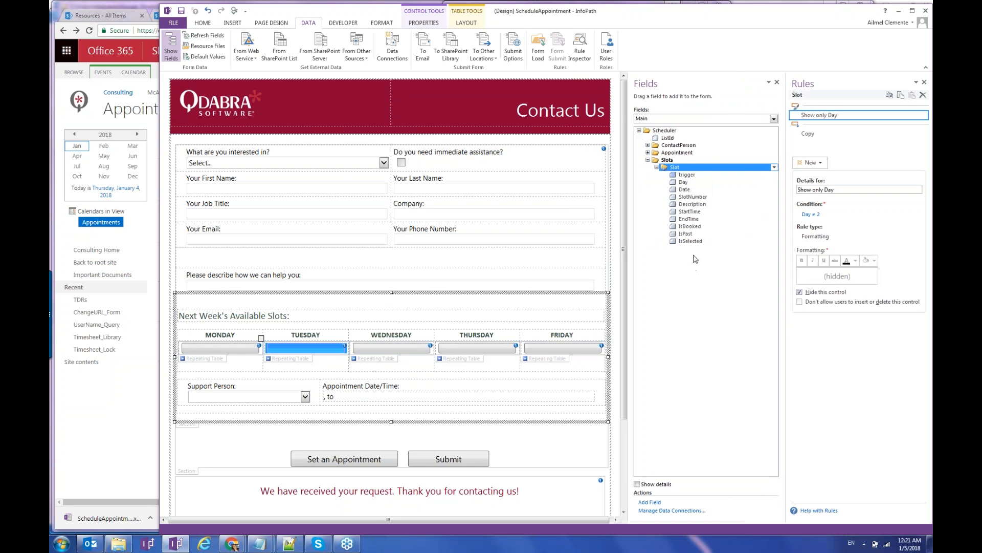
pyautogui.click(218, 361)
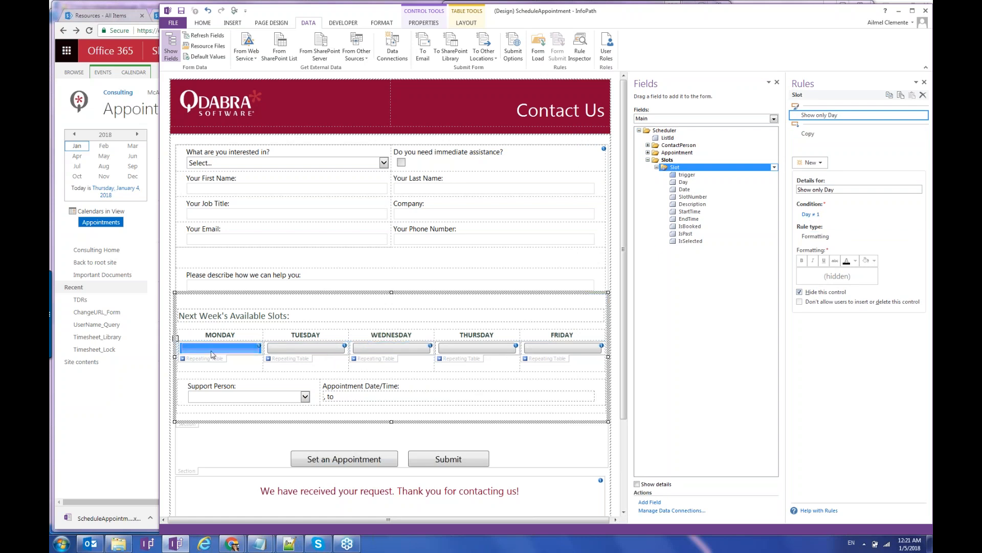
pyautogui.click(295, 348)
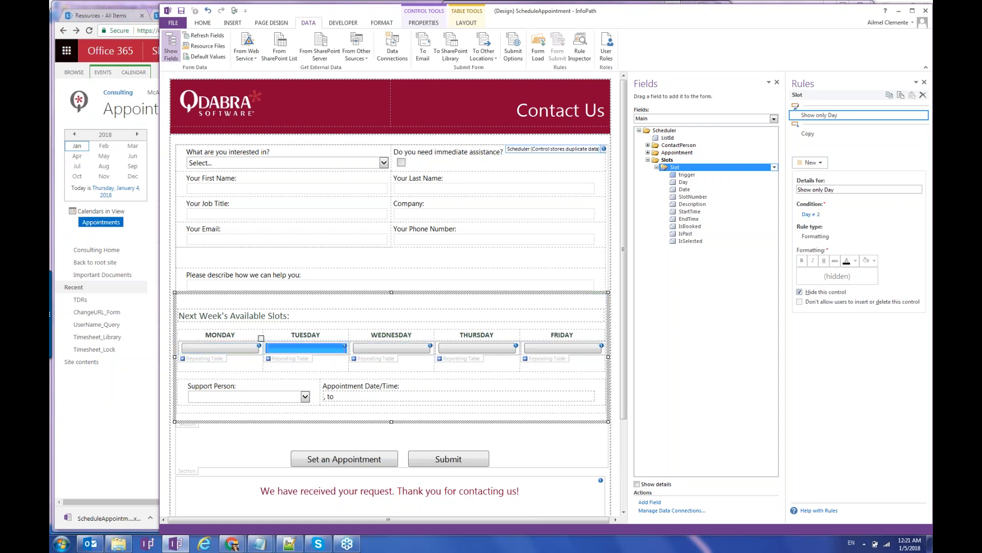
pyautogui.click(392, 347)
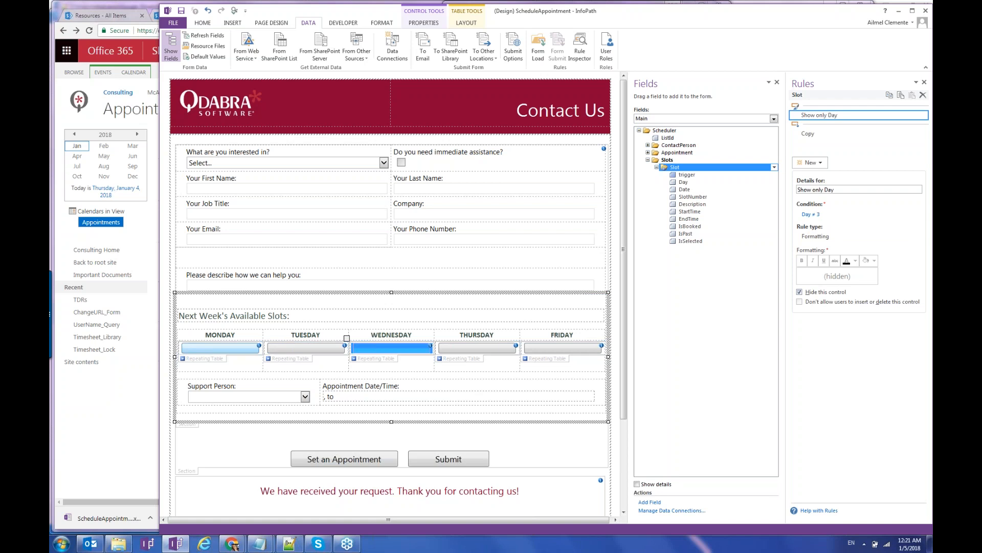
pyautogui.click(183, 346)
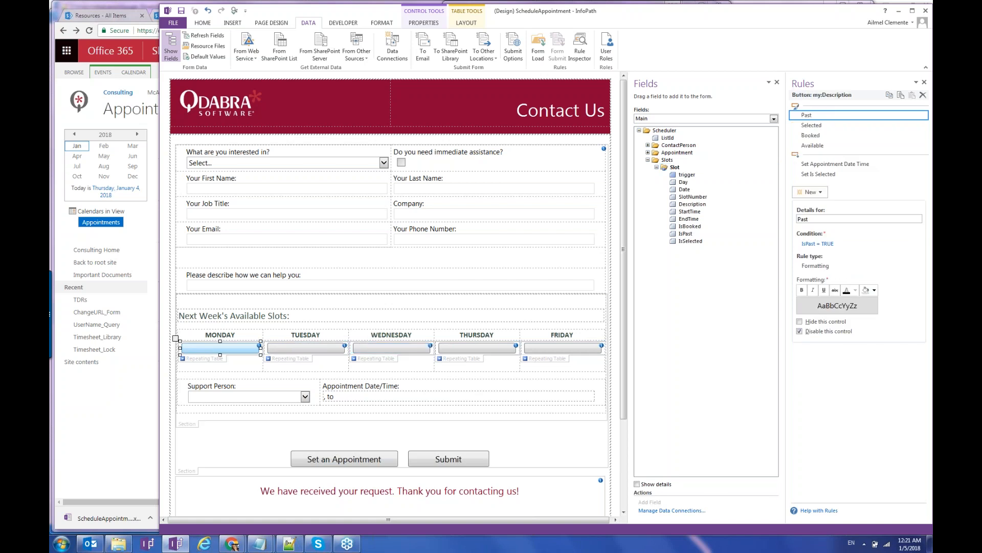
# Check each weekday slot table's hide rule, then show Monday's slot button Past rule (IsPast = TRUE).
pyautogui.click(201, 361)
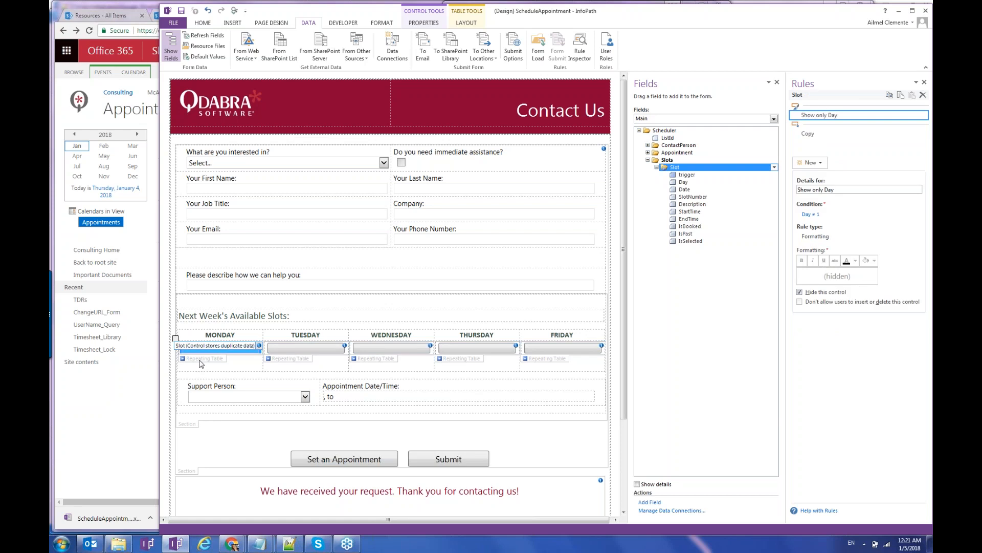
pyautogui.click(290, 361)
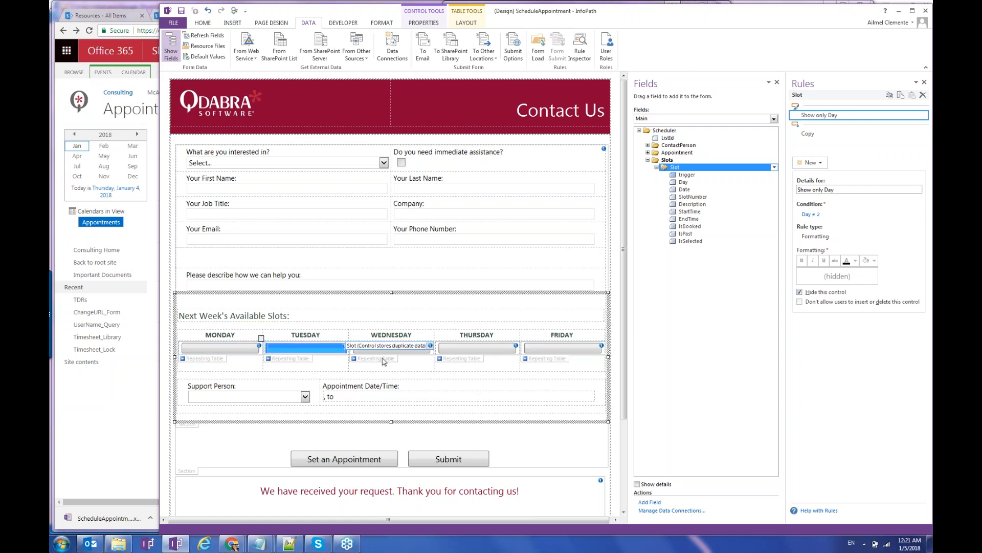
pyautogui.click(384, 362)
pyautogui.click(475, 361)
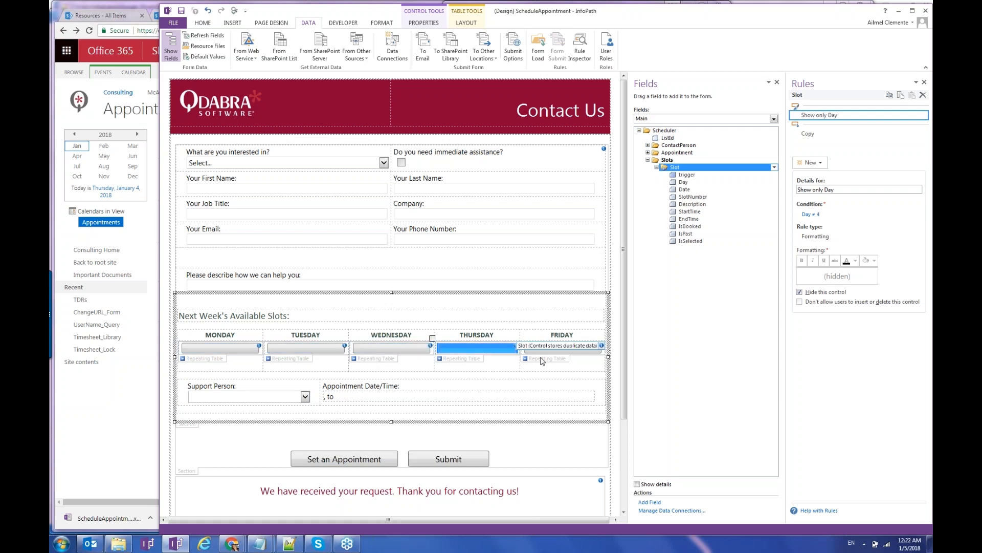
pyautogui.click(542, 361)
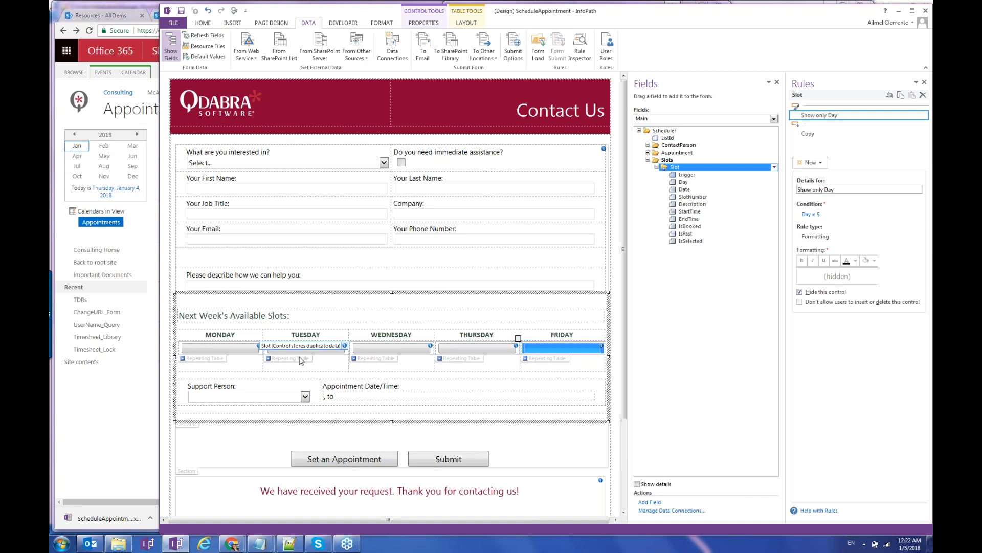
pyautogui.click(379, 360)
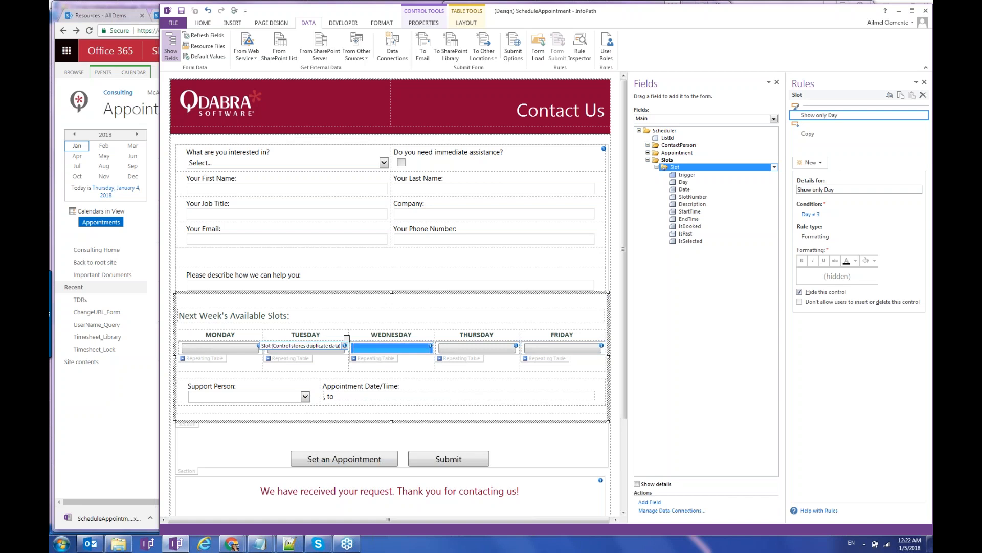
pyautogui.click(220, 348)
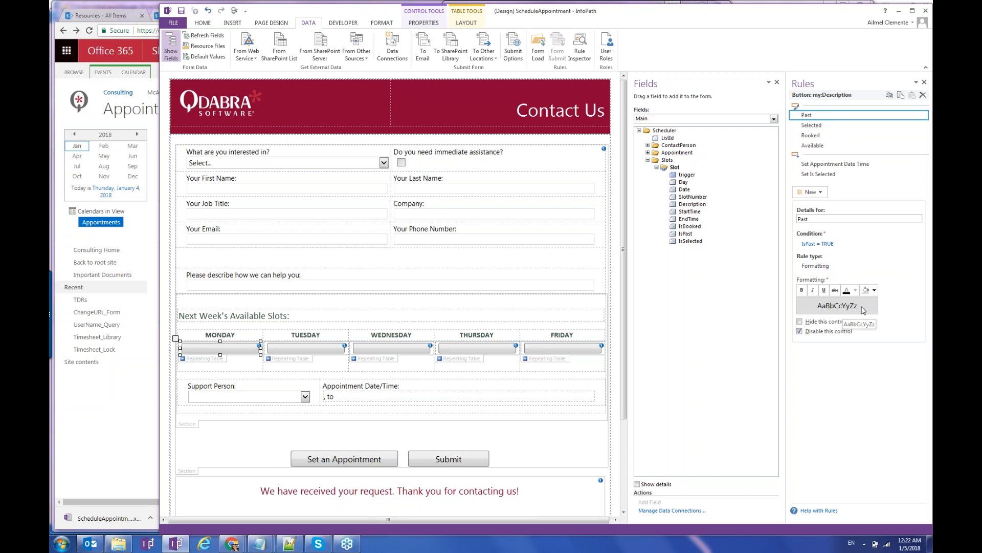
# Review the Selected, Booked, Available, Set Appointment Date Time and Set Is Selected rules in a widened pane.
pyautogui.click(824, 127)
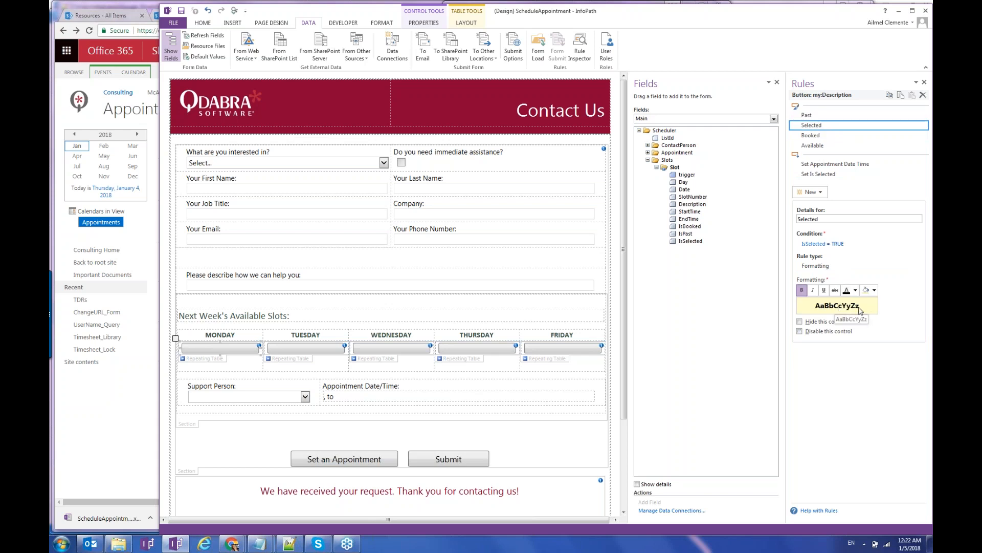
pyautogui.click(814, 135)
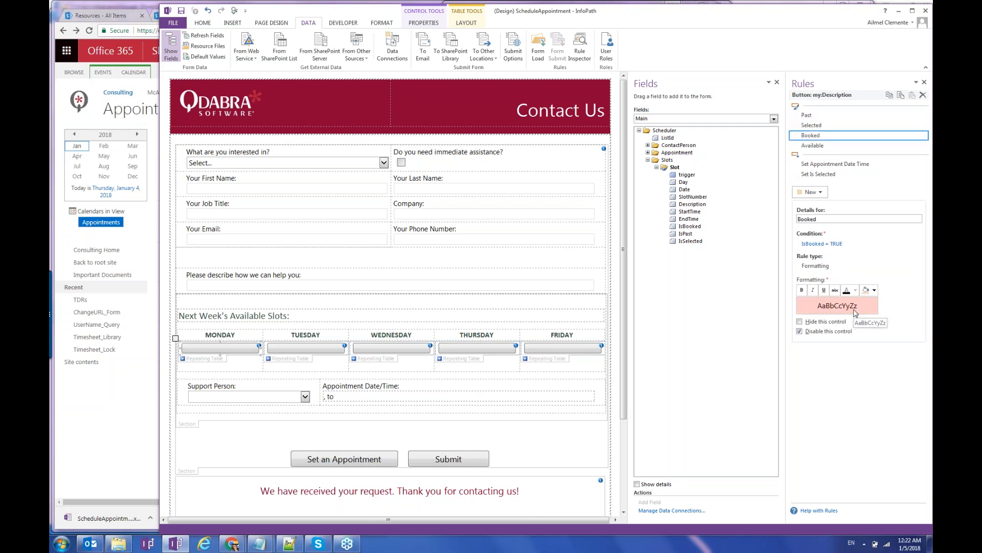
pyautogui.click(829, 147)
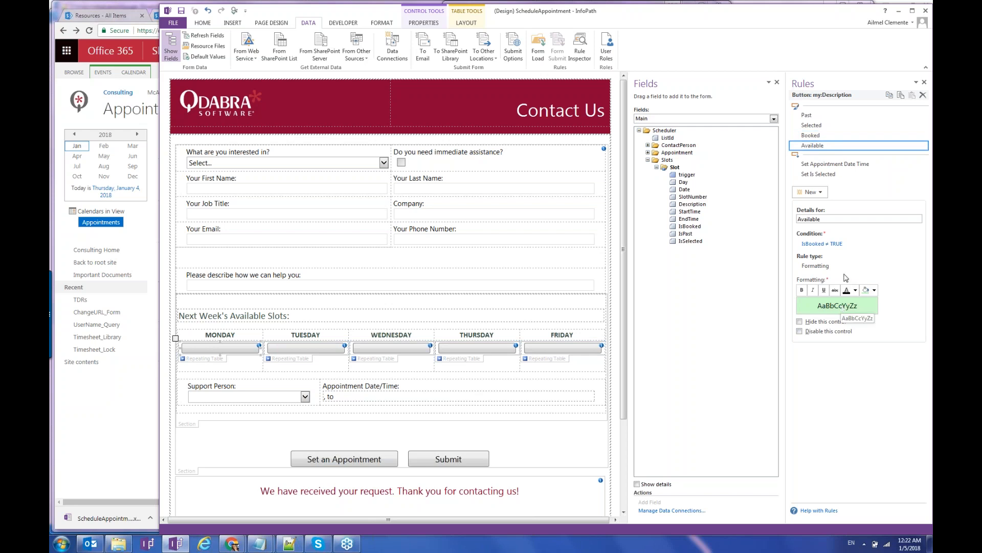
pyautogui.click(847, 168)
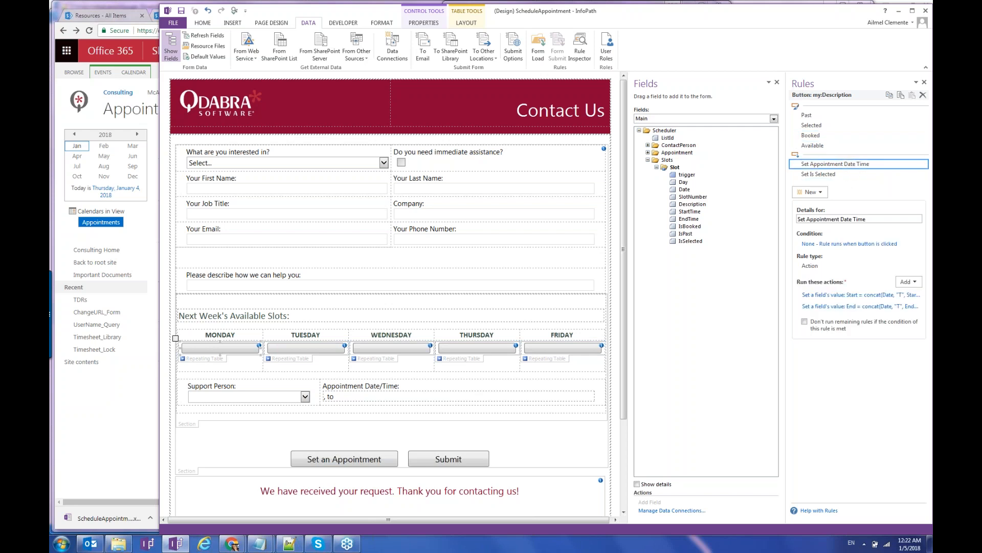
pyautogui.moveTo(785, 247); pyautogui.dragTo(708, 248)
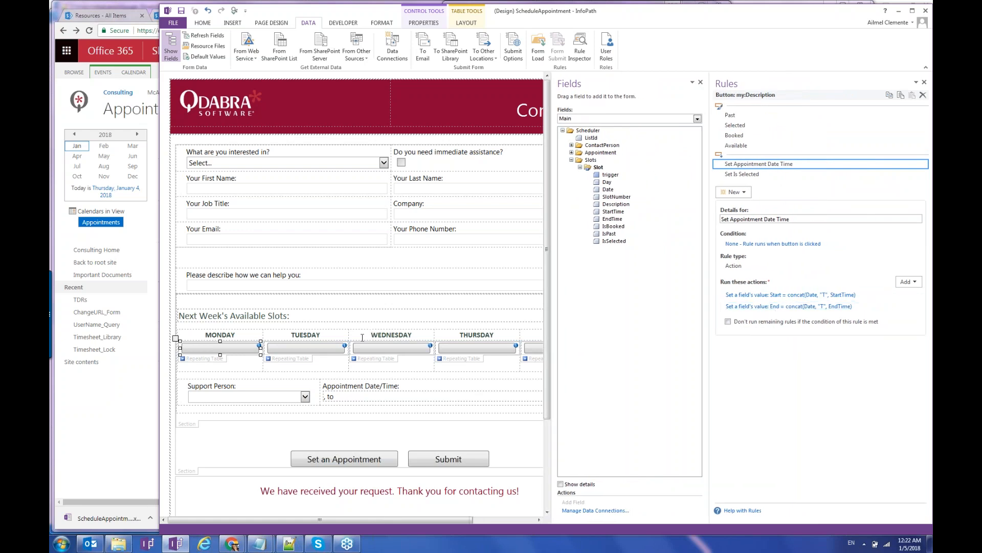
pyautogui.click(752, 174)
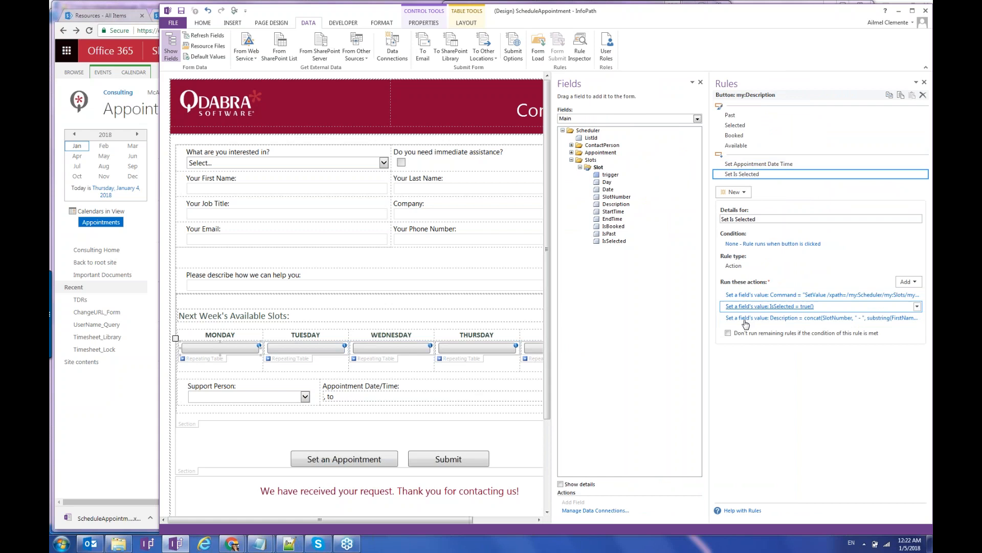
pyautogui.moveTo(711, 320); pyautogui.dragTo(612, 318)
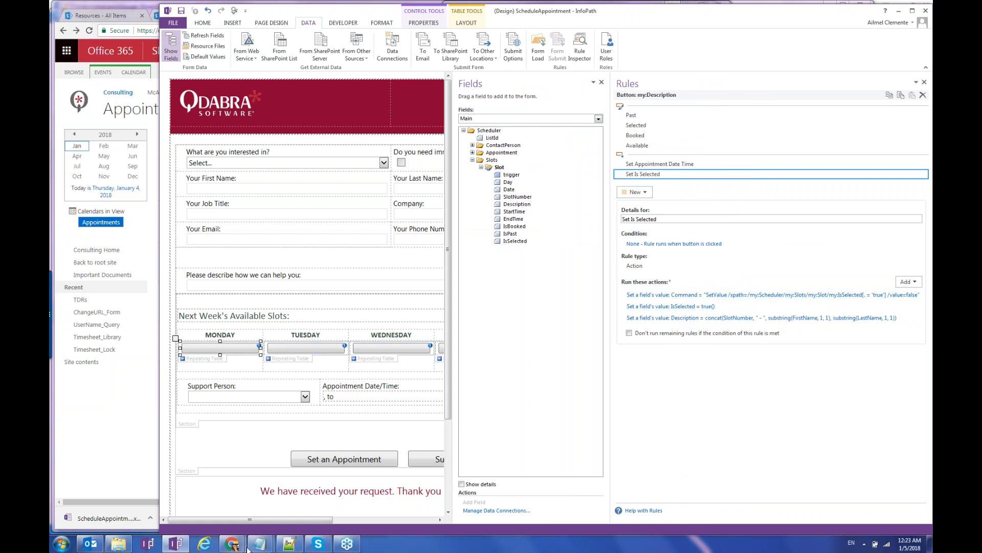
# Bring the Contact Us form forward and pick Tuesday's Slot 2, then Slot 3.
pyautogui.moveTo(247, 547)
pyautogui.click(287, 494)
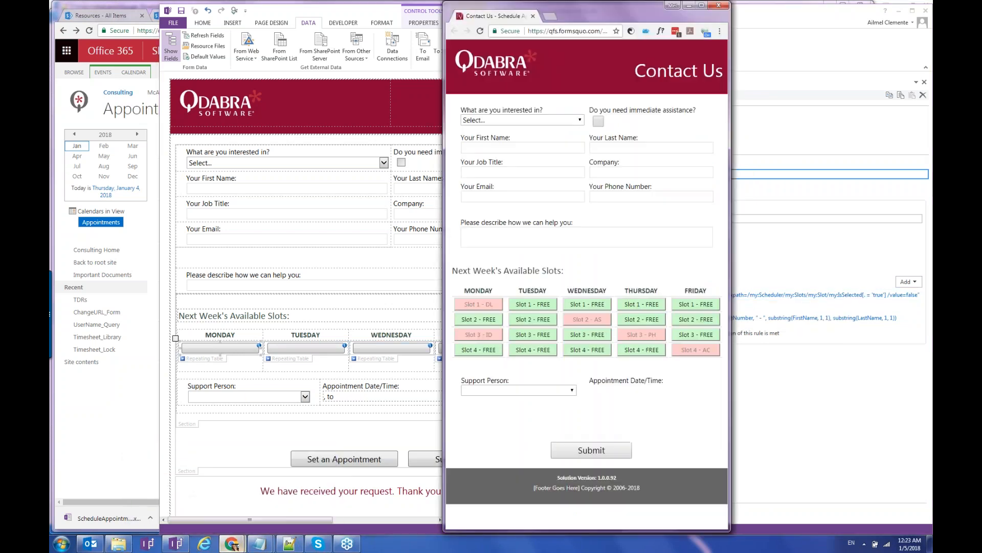
pyautogui.click(539, 322)
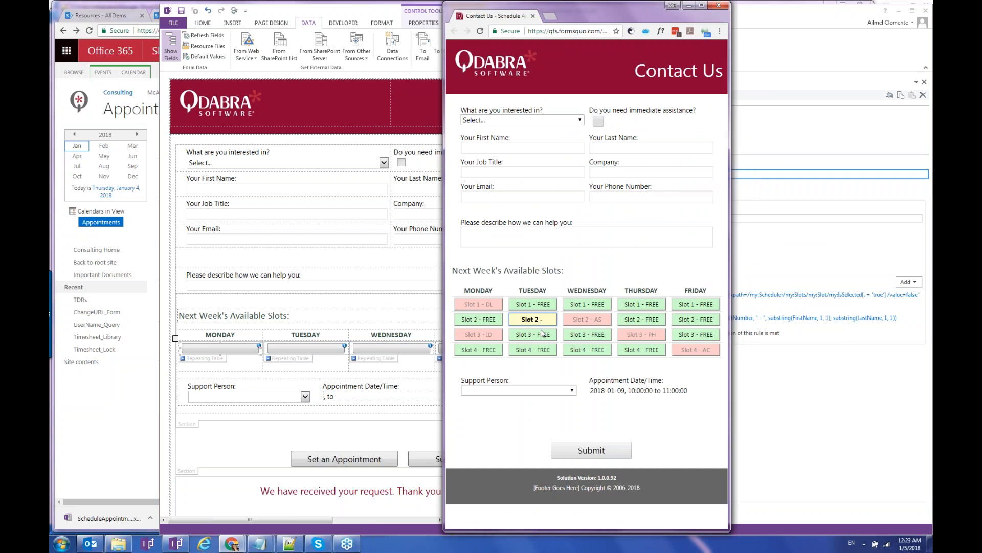
pyautogui.click(544, 335)
# Fill in the first and last name fields with the contact's name.
pyautogui.click(507, 149)
pyautogui.press('Tab')
pyautogui.press('Tab')
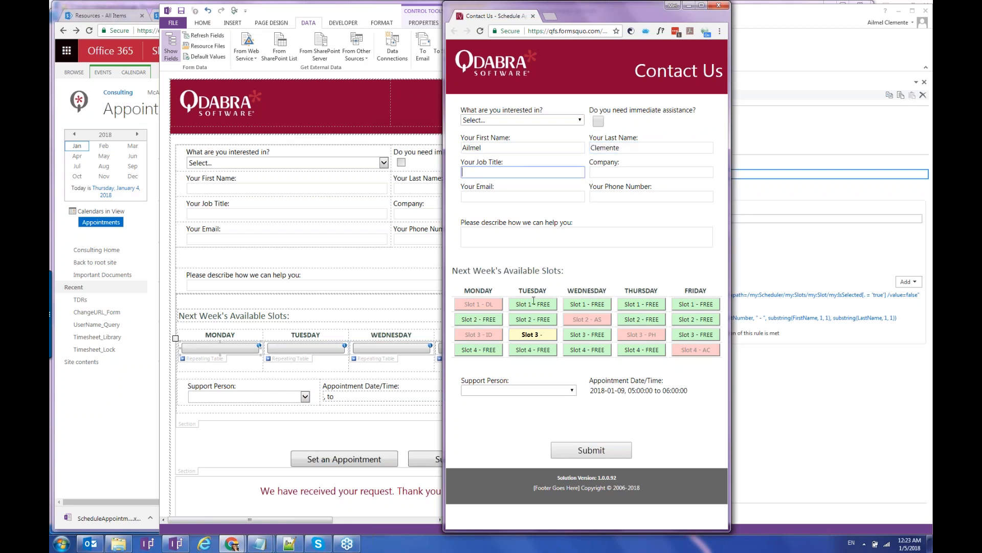
# Try several slots, settling on Wednesday's Slot 4 for 2018-01-10, 06:00 to 07:00.
pyautogui.click(547, 350)
pyautogui.click(552, 321)
pyautogui.click(599, 306)
pyautogui.click(639, 321)
pyautogui.click(598, 351)
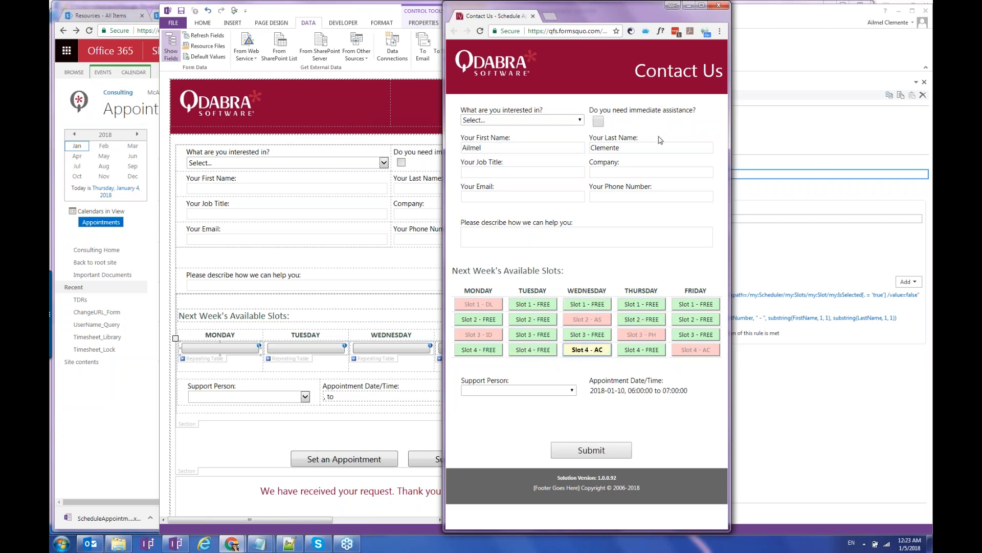
# Toggle immediate assistance on and off to compare this week's and next week's slots.
pyautogui.click(599, 122)
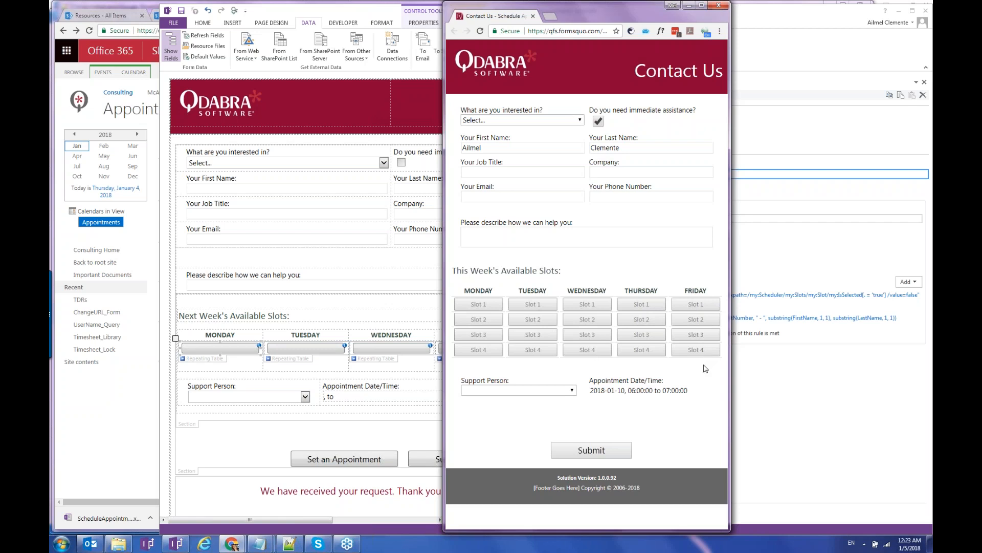
pyautogui.click(598, 123)
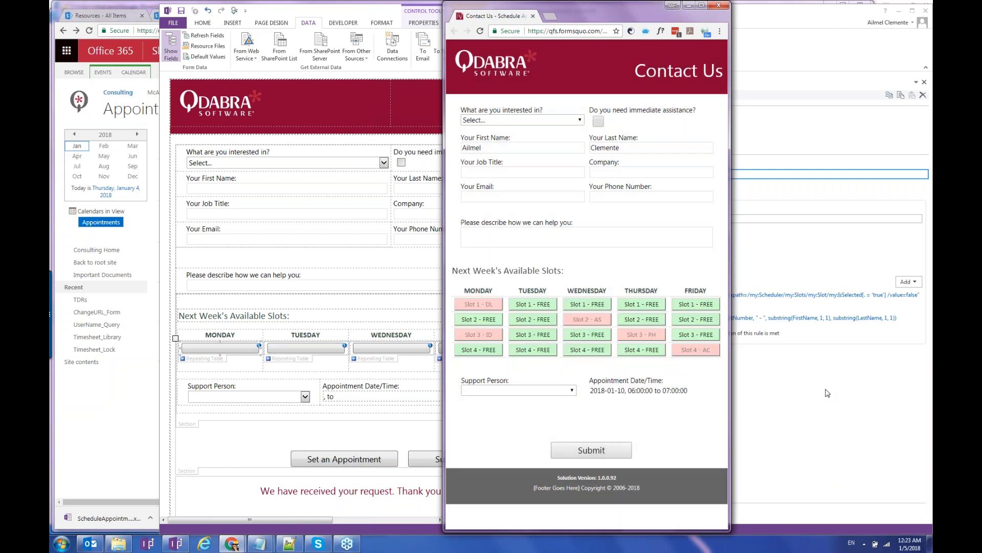
pyautogui.click(828, 393)
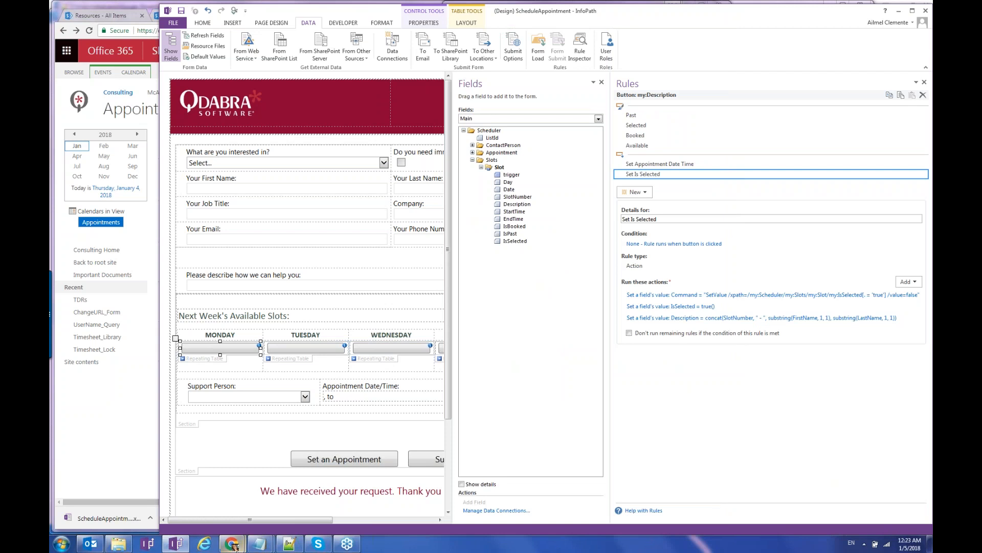
# Bring the Contact Us form window back in front from the Chrome taskbar.
pyautogui.click(233, 544)
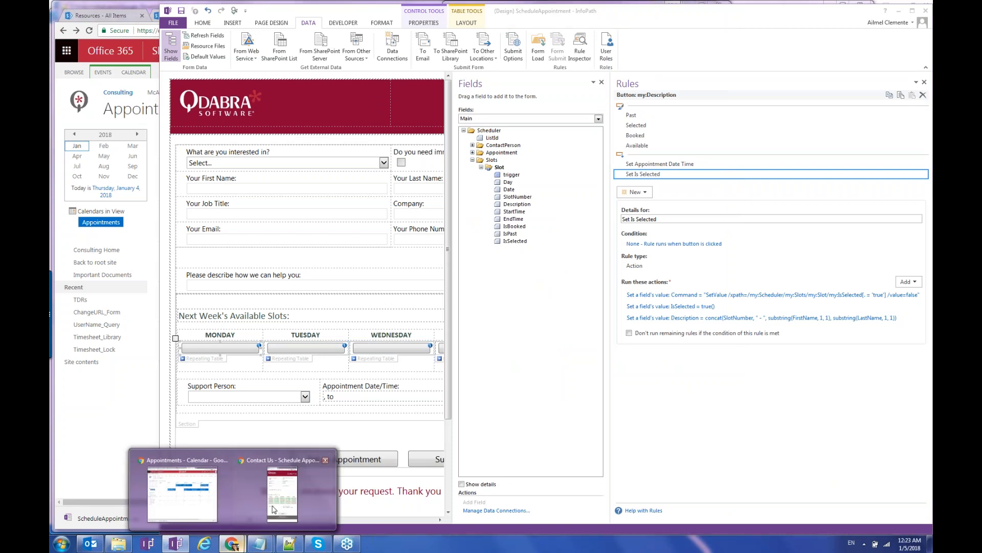
pyautogui.click(274, 509)
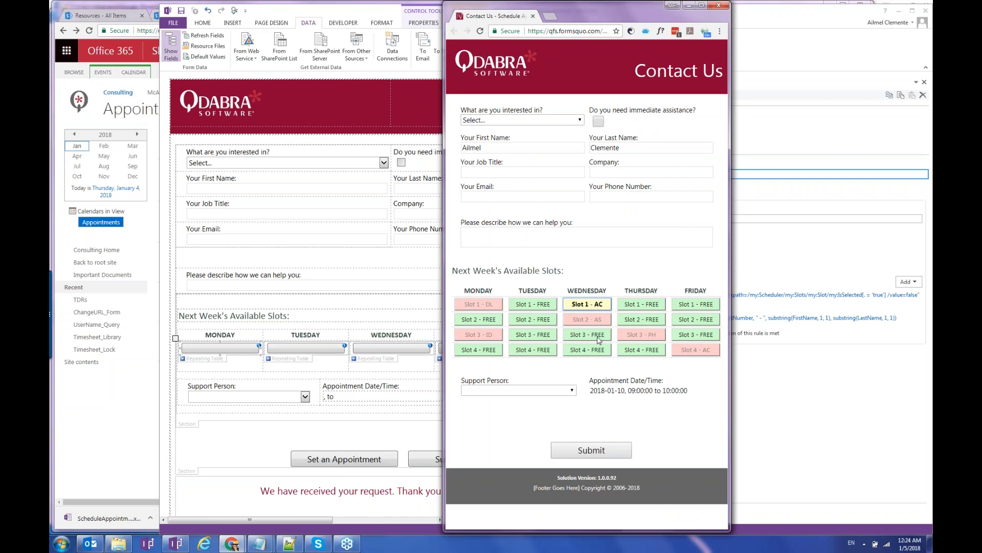
# Change the appointment to Wednesday's Slot 3, 05:00 to 06:00.
pyautogui.click(599, 335)
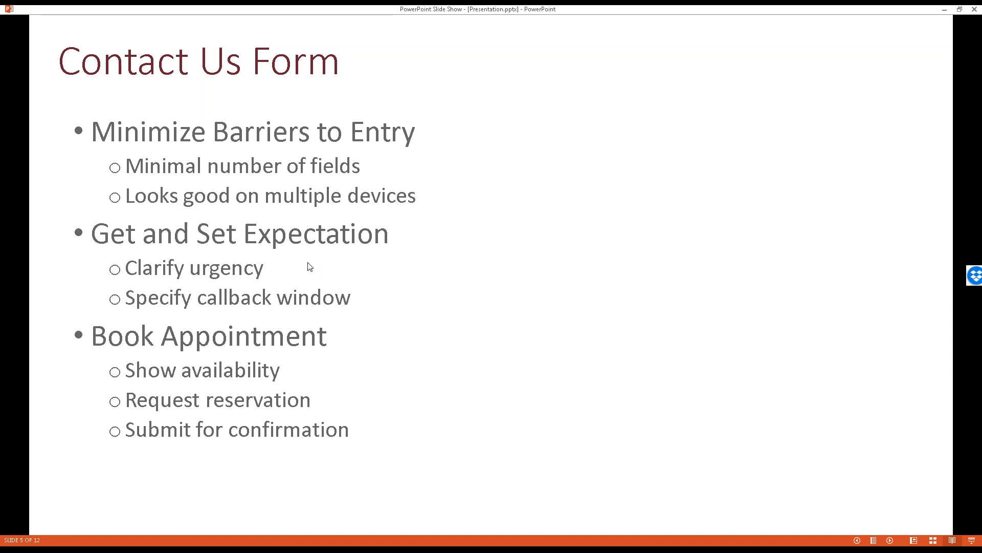
# Advance the slide show past the Appointments calendar slide to slide 7, Integrate with SharePoint.
pyautogui.press('Right')
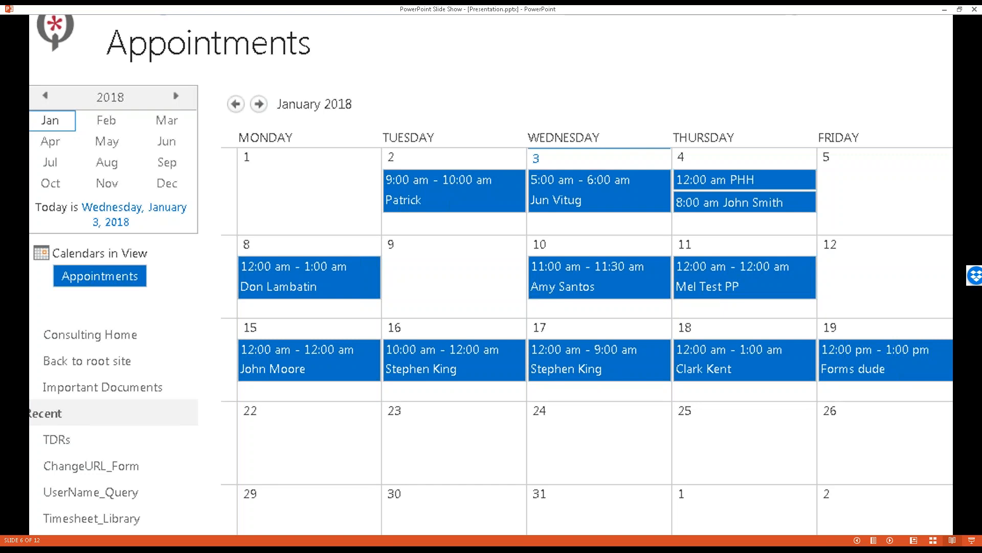
pyautogui.press('Right')
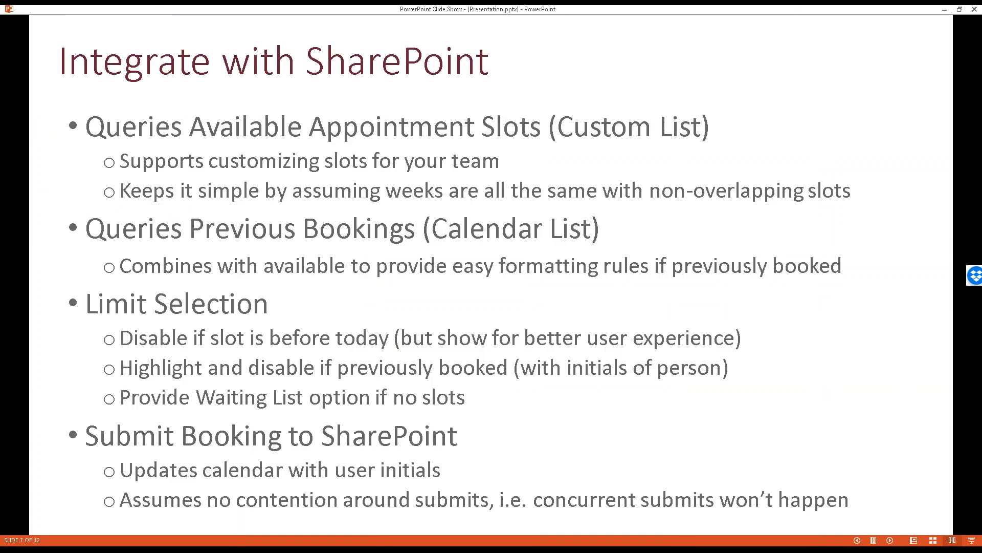
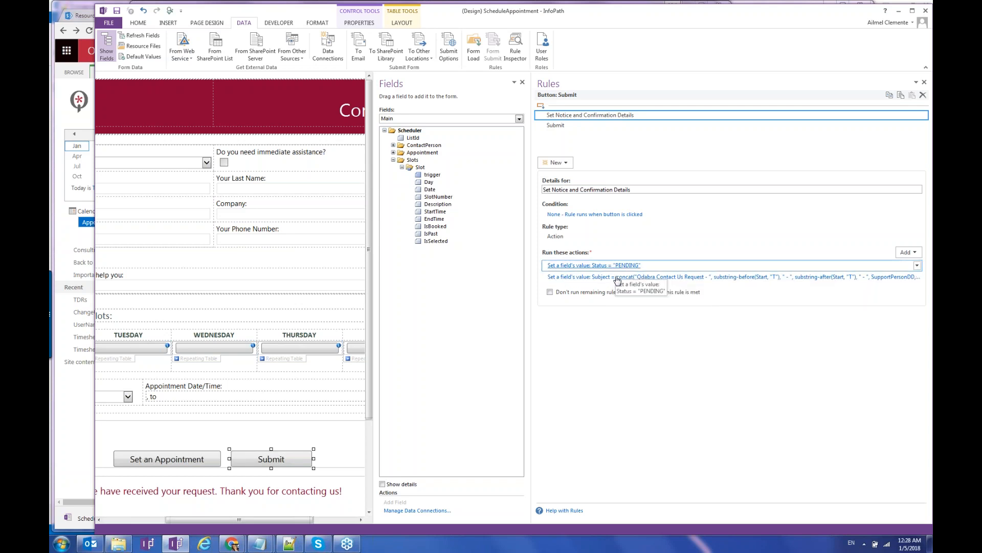
# Show the Submit button's Submit rule, which sets Command to SubmitToSharePointList /mapping=AppointmentsMapping.
pyautogui.click(573, 126)
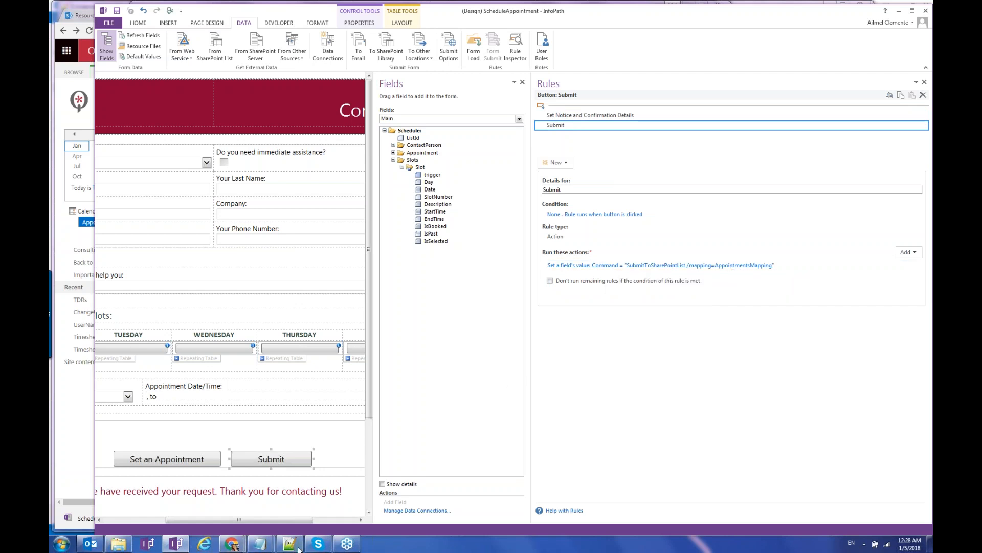
# Open Qdabra Forms Designer for the Contact Us - Schedule Appointments template from the Update Template window.
pyautogui.click(244, 545)
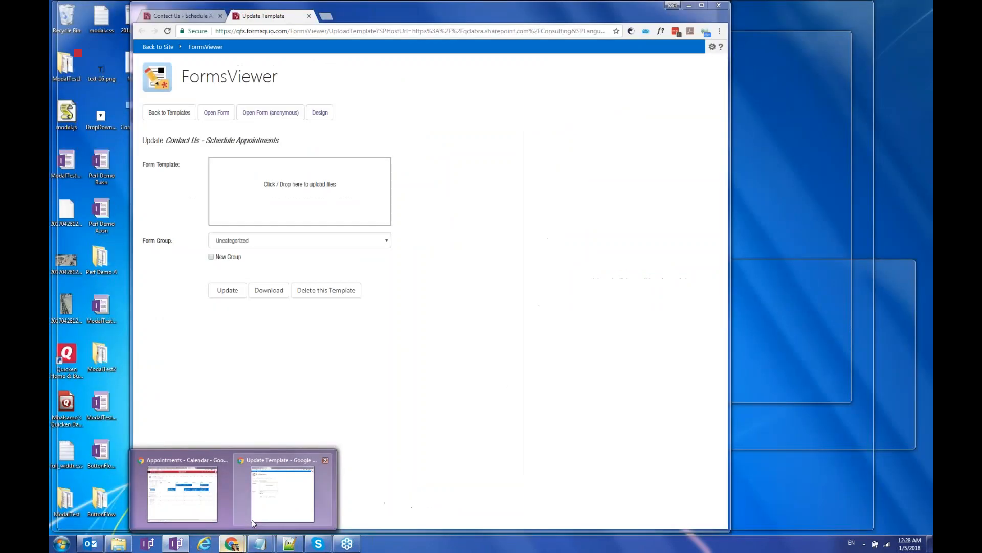
pyautogui.click(255, 517)
pyautogui.click(322, 110)
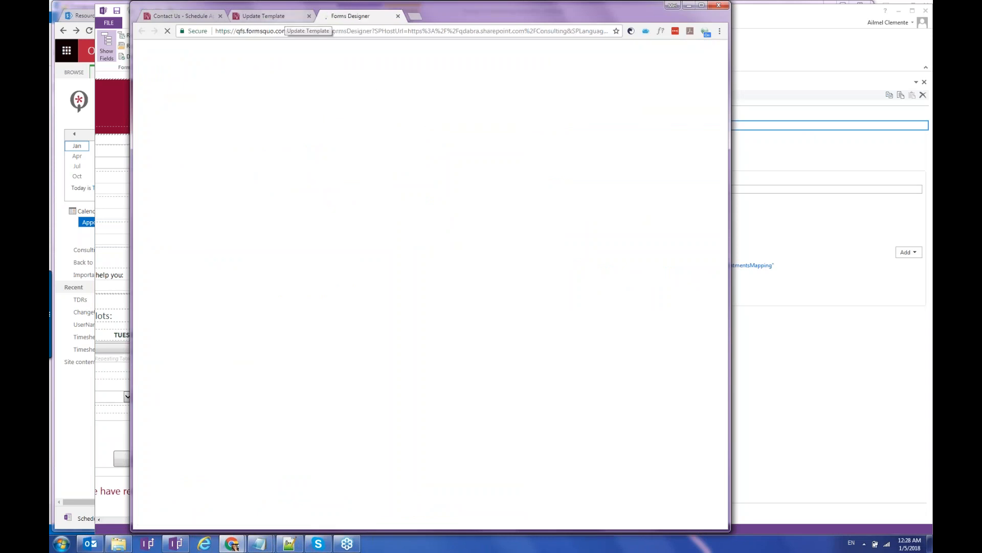
pyautogui.click(271, 16)
pyautogui.click(319, 113)
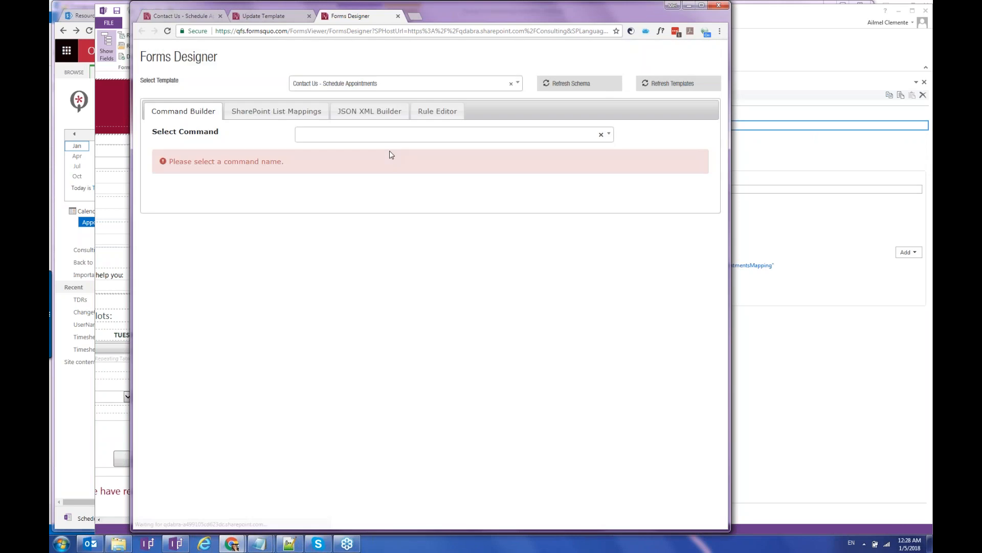
# Load AppointmentsMapping under SharePoint List Mappings and review its field-to-column pairs.
pyautogui.click(276, 111)
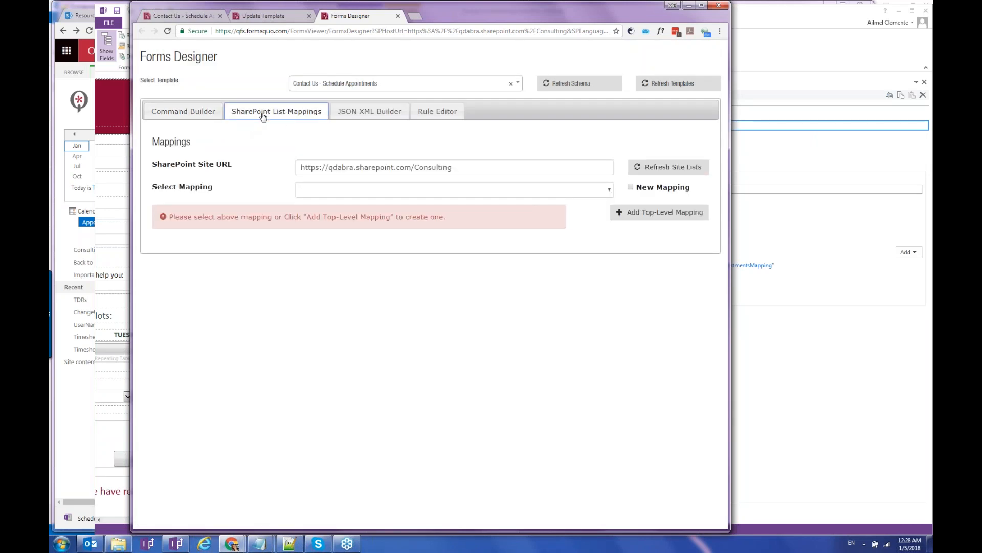
pyautogui.click(478, 192)
pyautogui.click(451, 211)
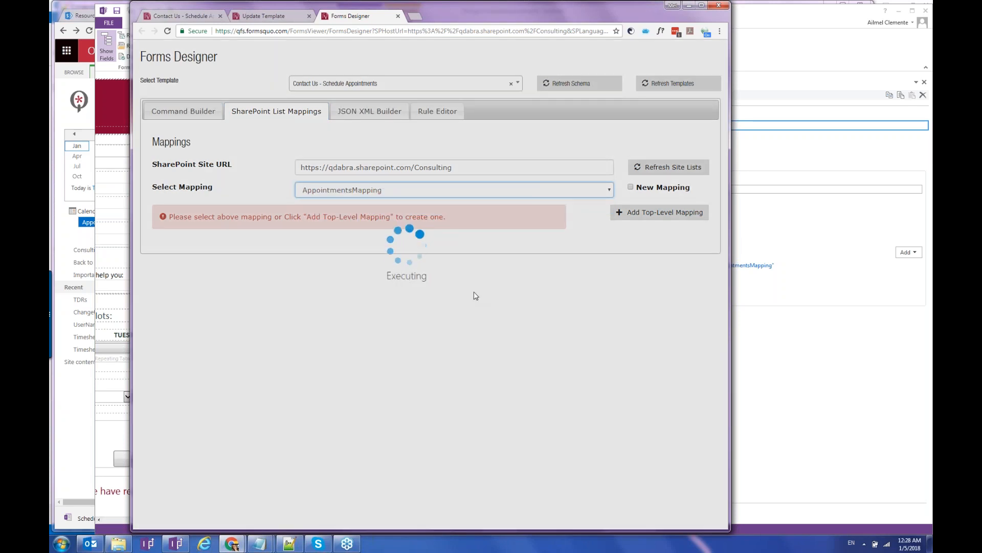
pyautogui.scroll(-5, 476, 296)
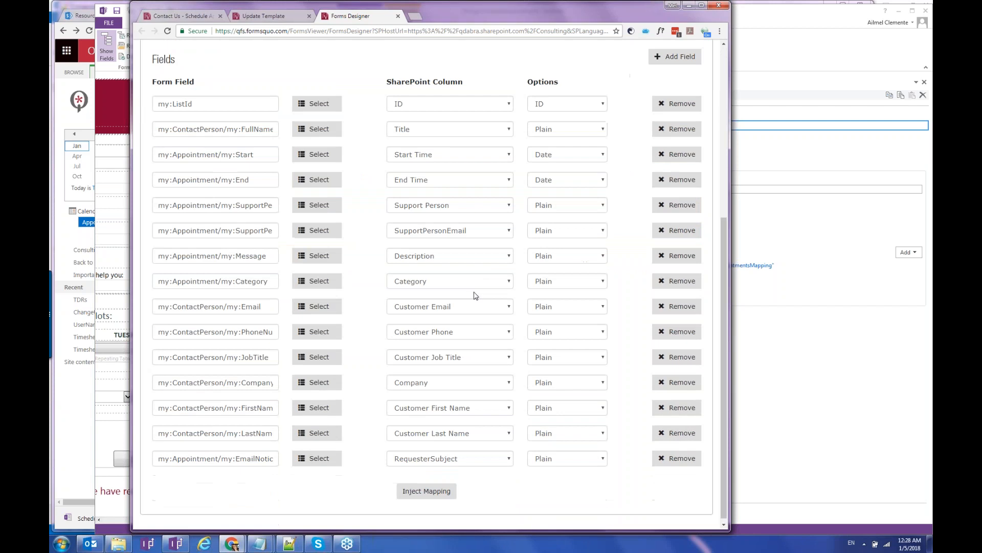
pyautogui.doubleClick(240, 128)
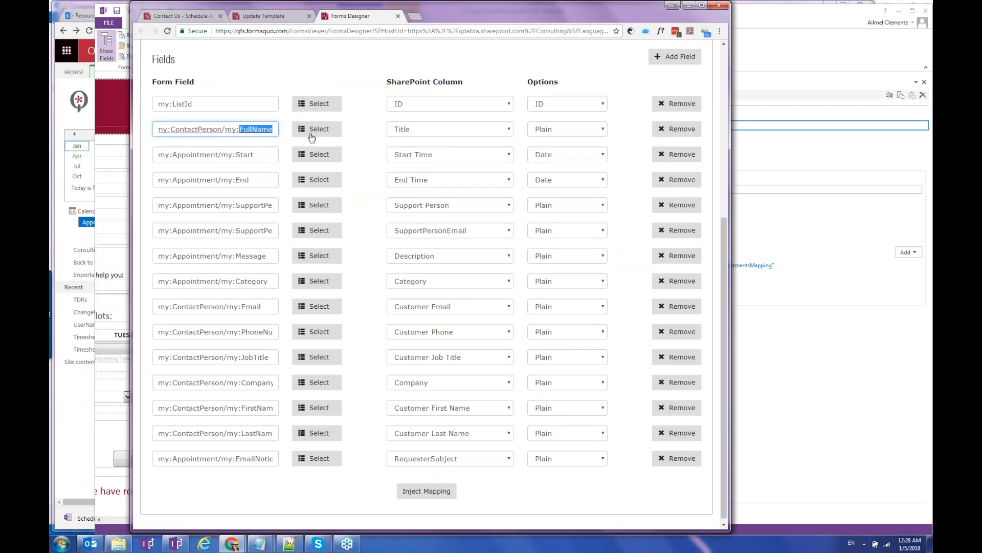
pyautogui.click(429, 130)
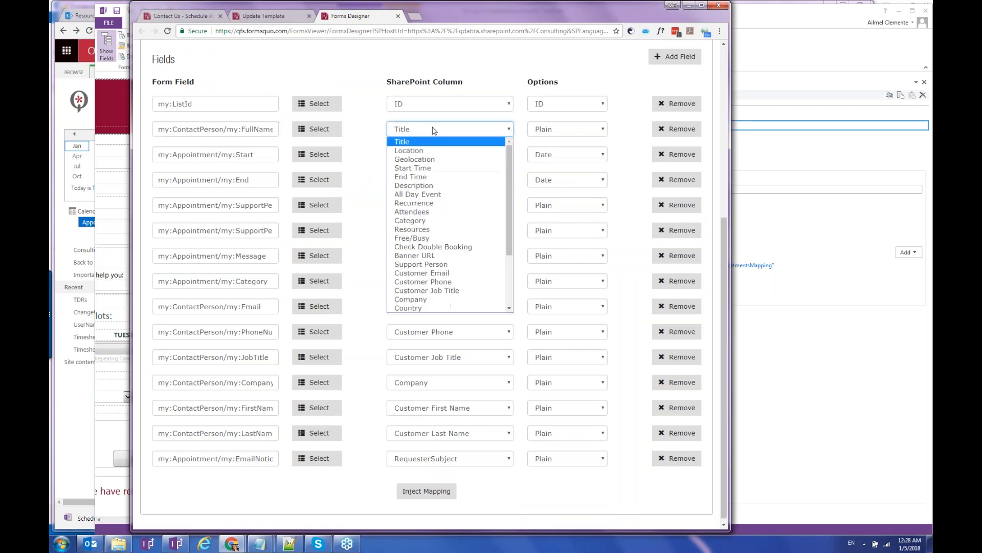
pyautogui.click(358, 97)
pyautogui.click(261, 133)
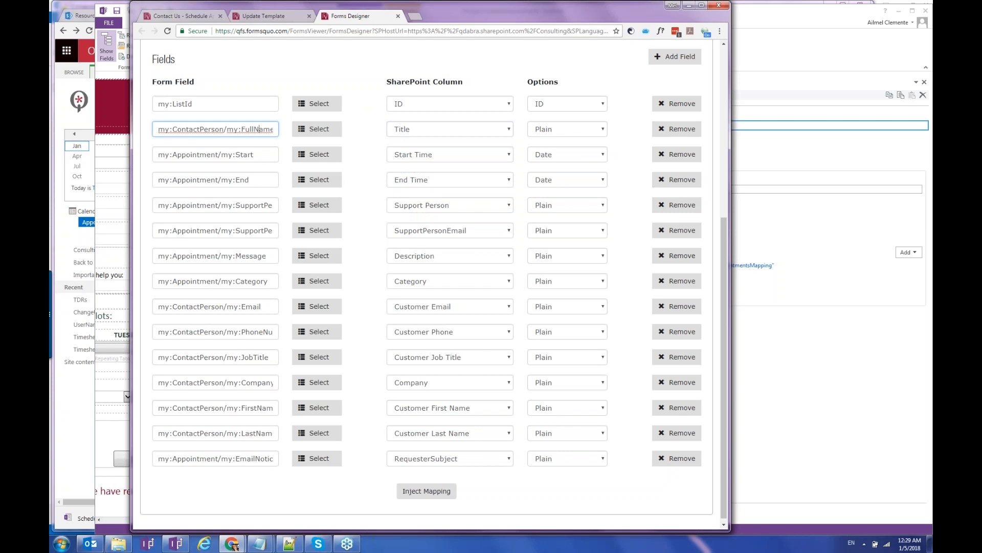
pyautogui.click(412, 132)
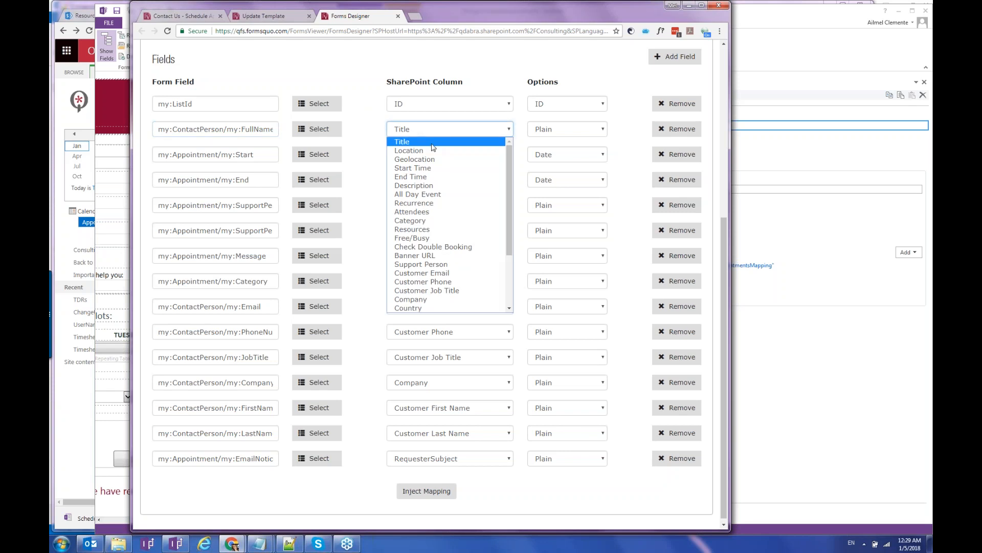
pyautogui.click(367, 269)
pyautogui.click(273, 158)
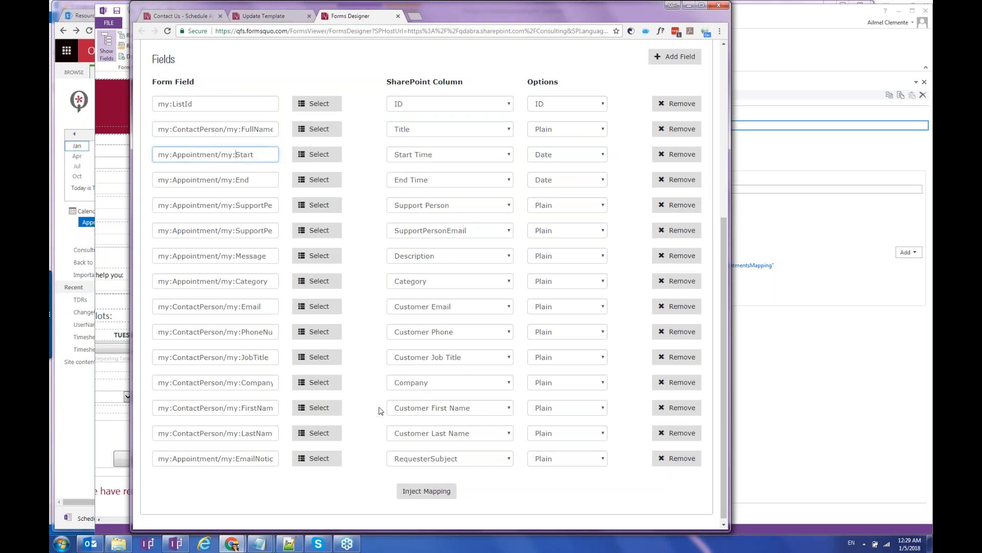
pyautogui.click(777, 395)
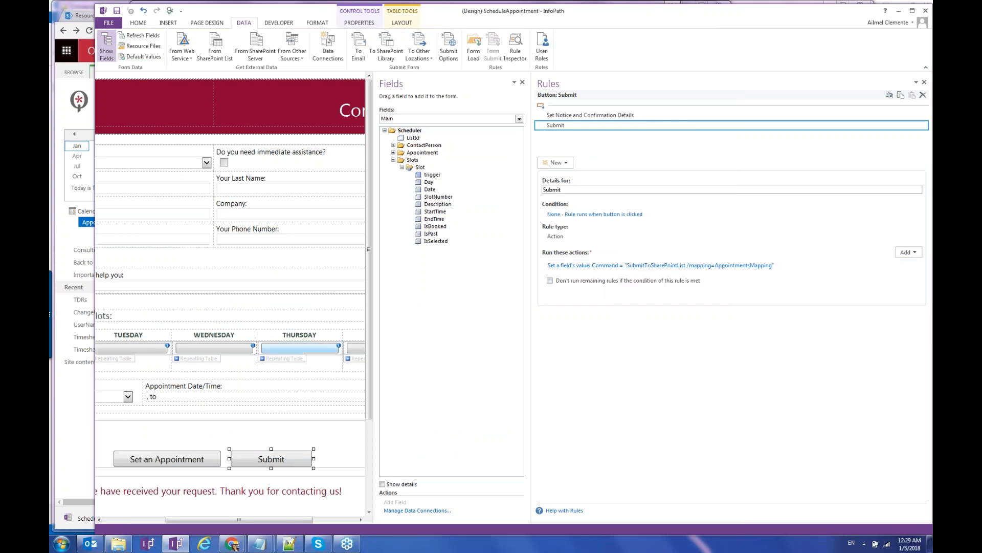
pyautogui.click(232, 543)
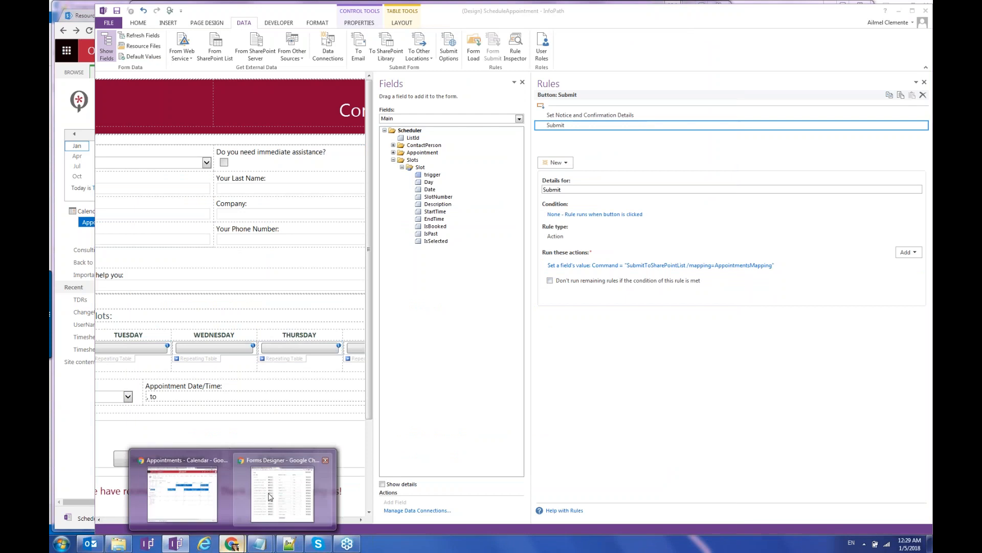
pyautogui.click(270, 496)
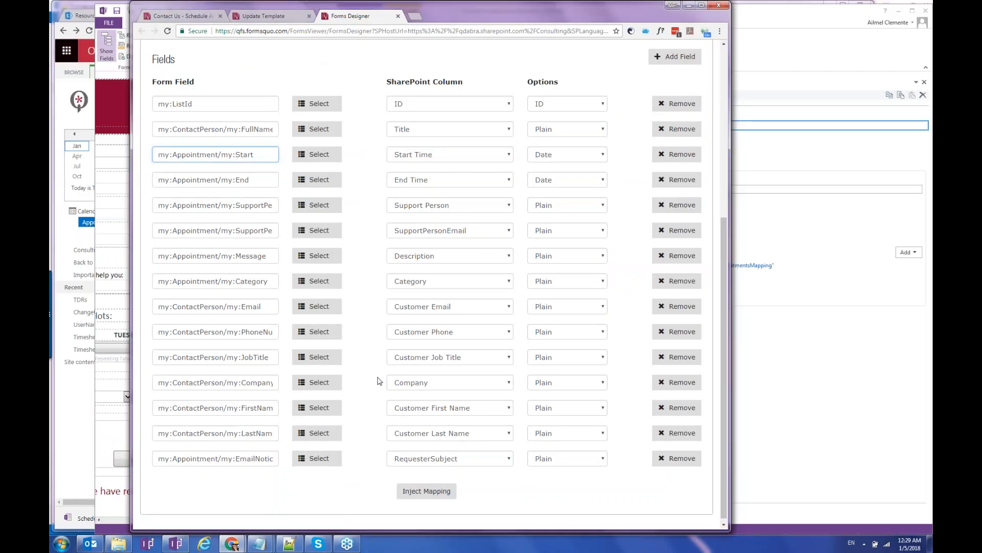
pyautogui.scroll(5, 379, 381)
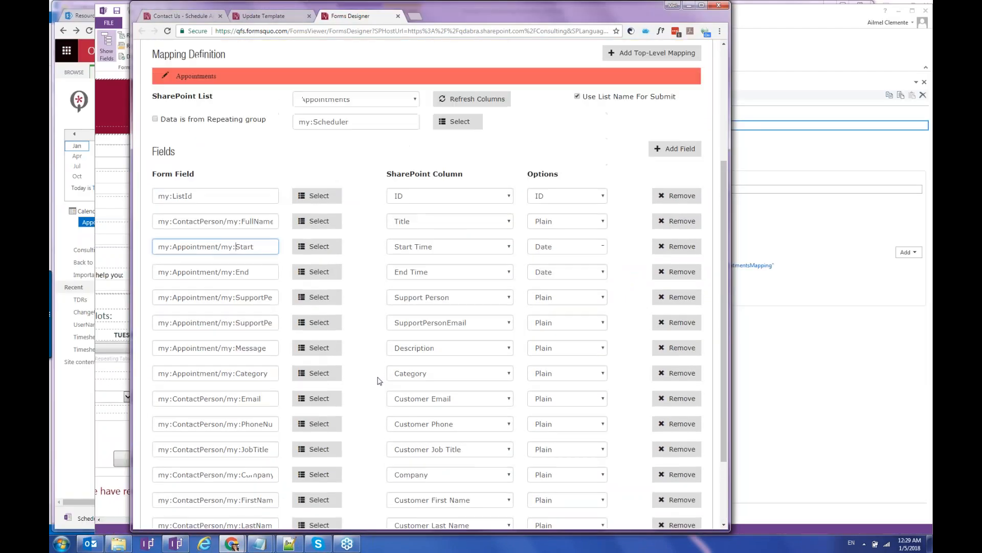
pyautogui.scroll(1, 379, 381)
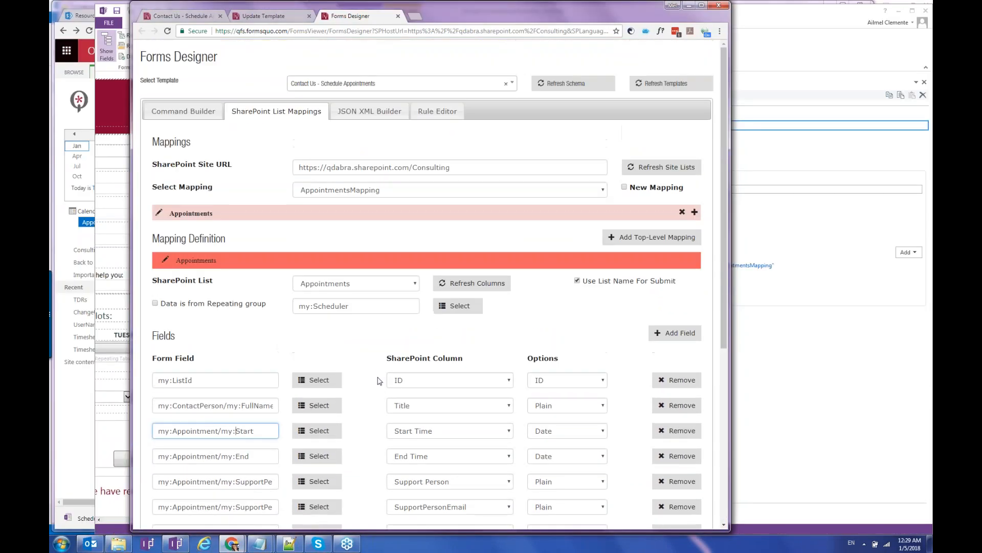
# In the Rule Editor, list the button rules for btnSubmit in View 1.
pyautogui.click(437, 111)
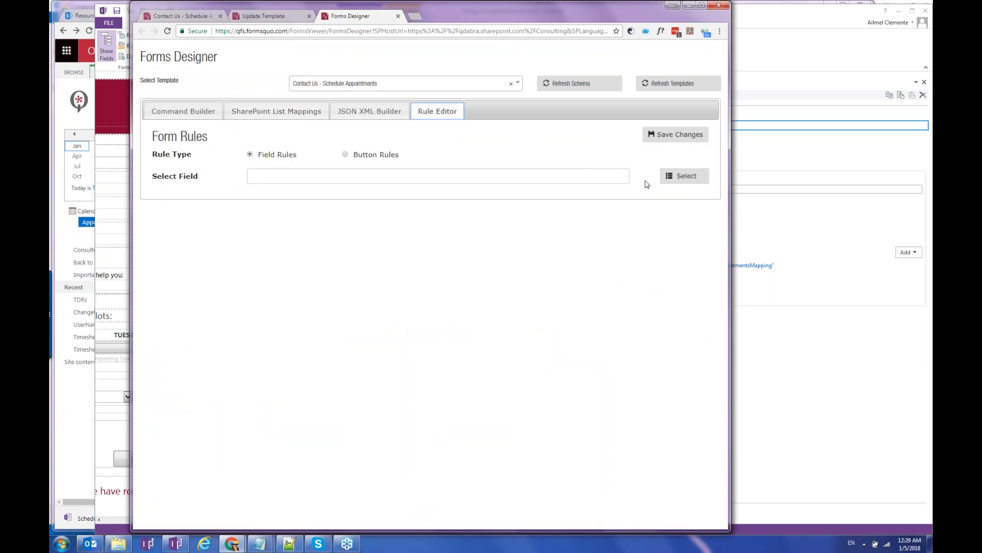
pyautogui.click(345, 154)
pyautogui.click(331, 175)
pyautogui.click(305, 198)
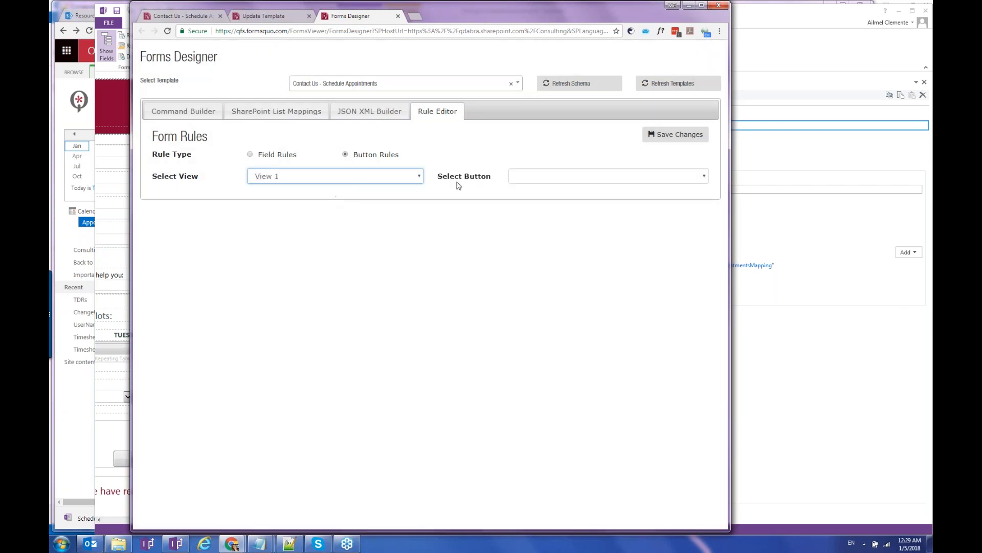
pyautogui.click(519, 176)
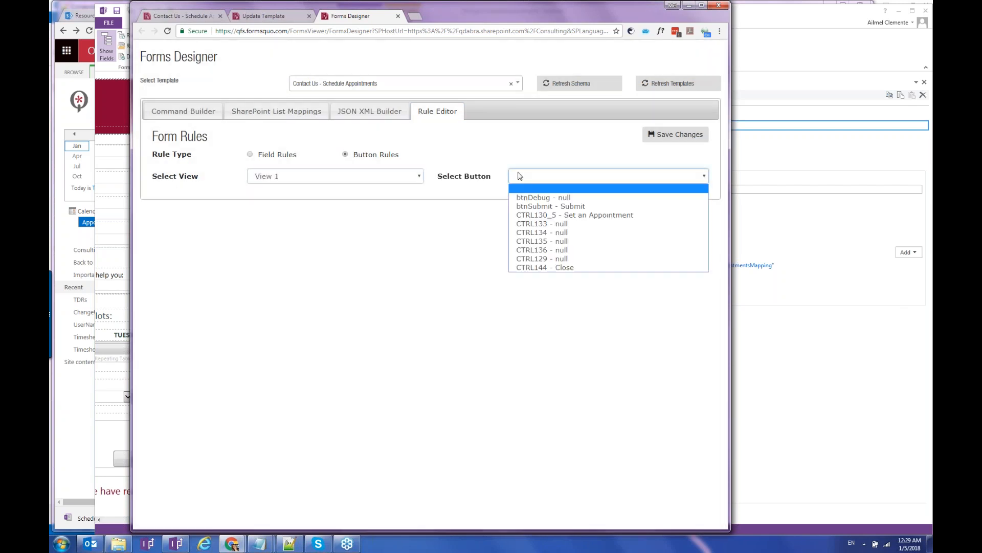
pyautogui.click(563, 207)
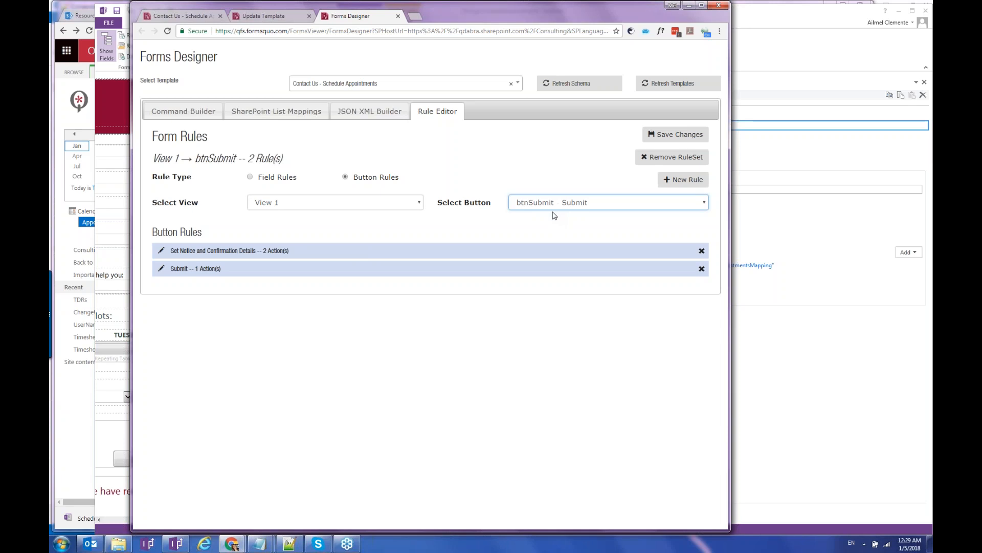
# Switch the selected button to CTRL133 to list its Set Appointment Date Time and Set Is Selected rules.
pyautogui.click(518, 203)
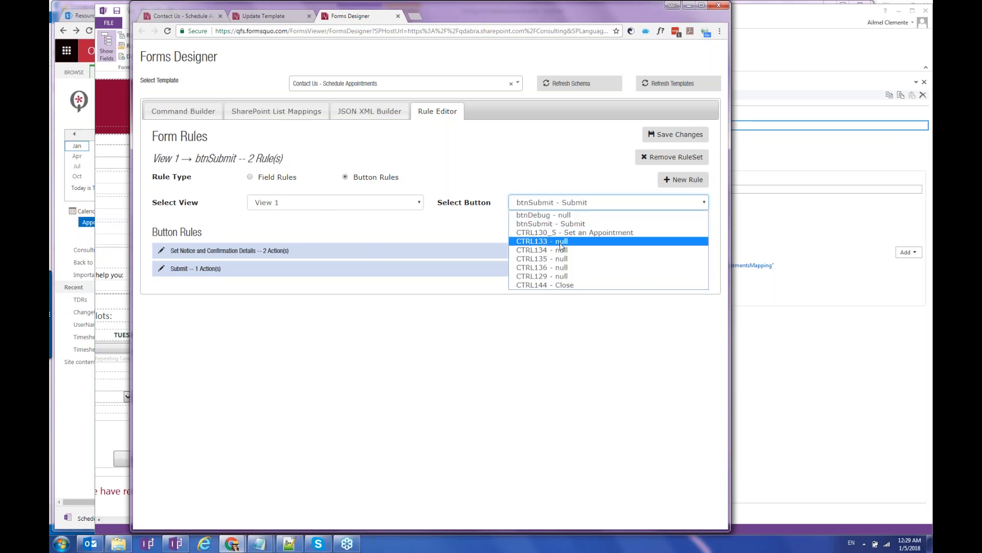
pyautogui.click(561, 244)
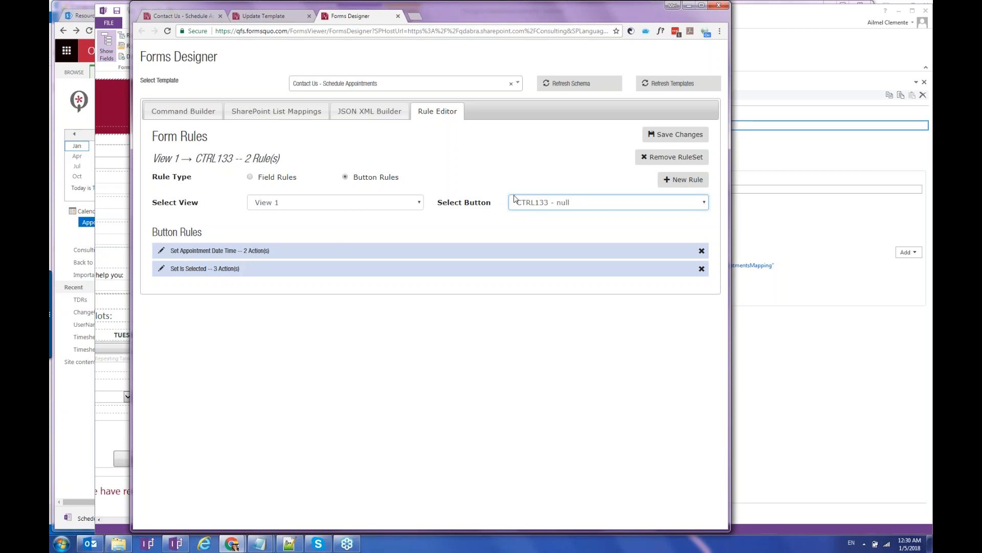
# Review the Set Appointment Date Time and Set Is Selected rule definitions, then dismiss the Facebook notification.
pyautogui.click(162, 251)
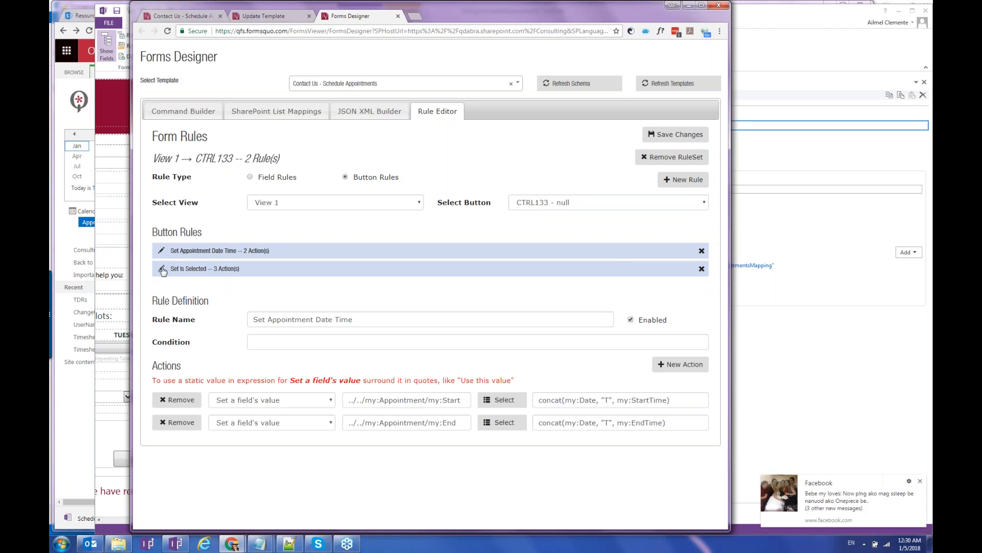
pyautogui.click(163, 269)
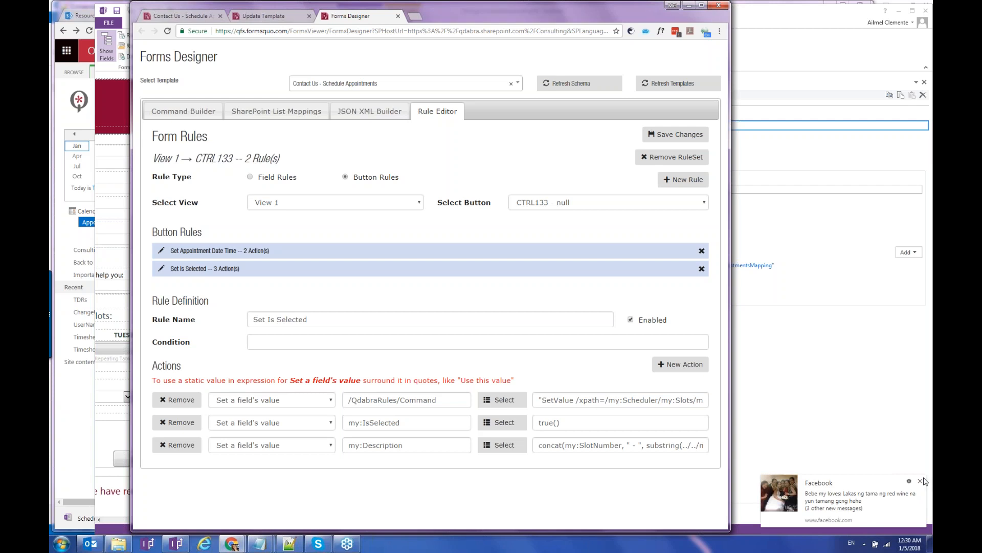
pyautogui.click(921, 482)
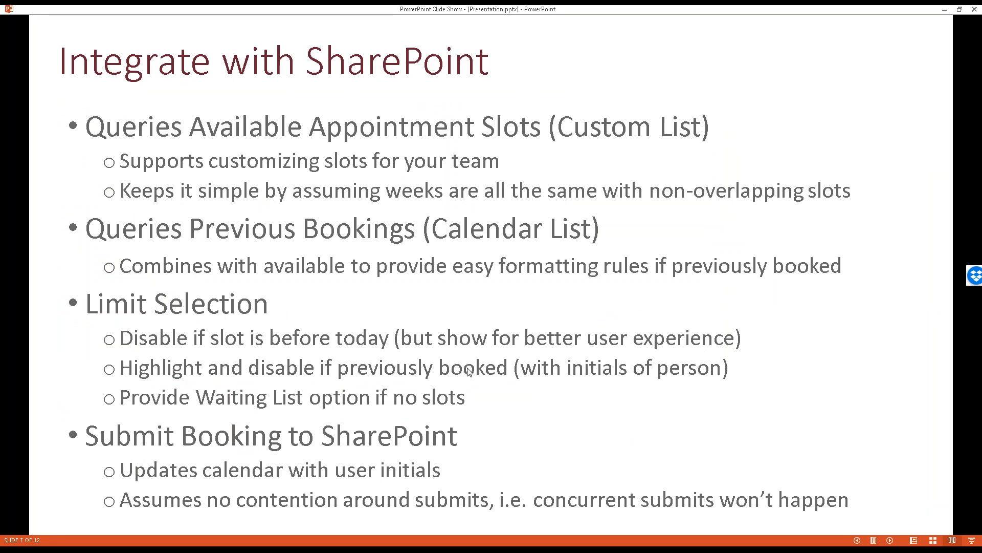
# Reveal the restaurant reservation screenshot, then advance to the Automates Scheduling / Flow Notifications slide.
pyautogui.click(484, 504)
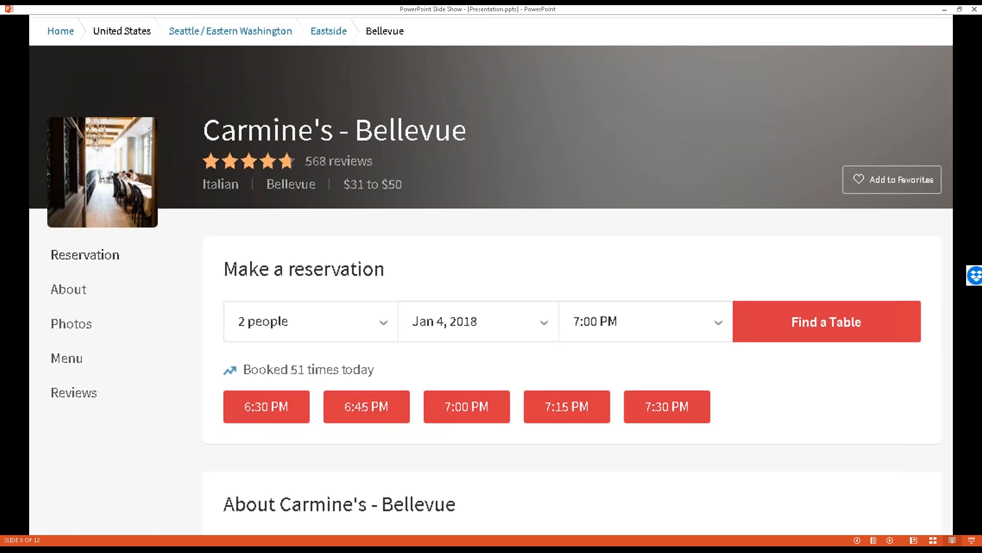
pyautogui.press('Right')
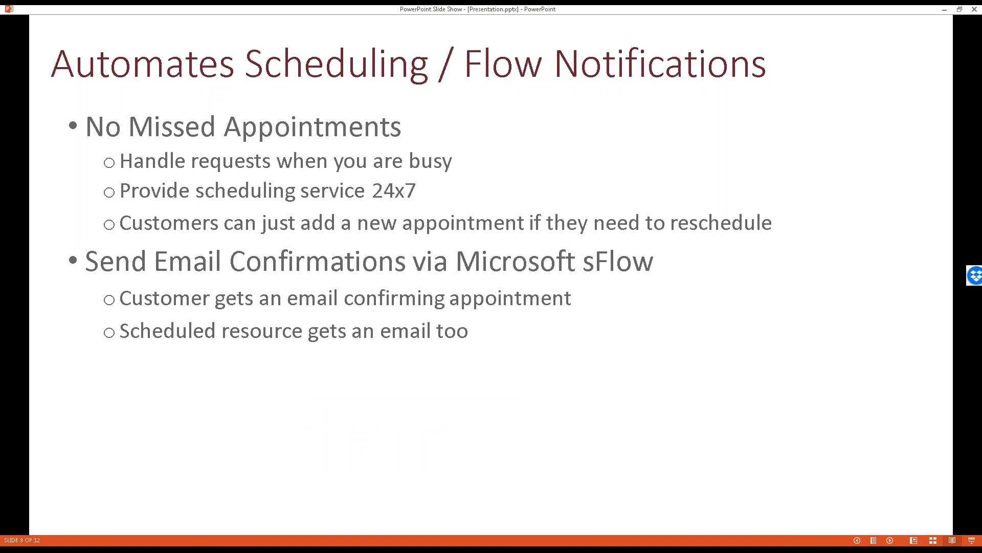
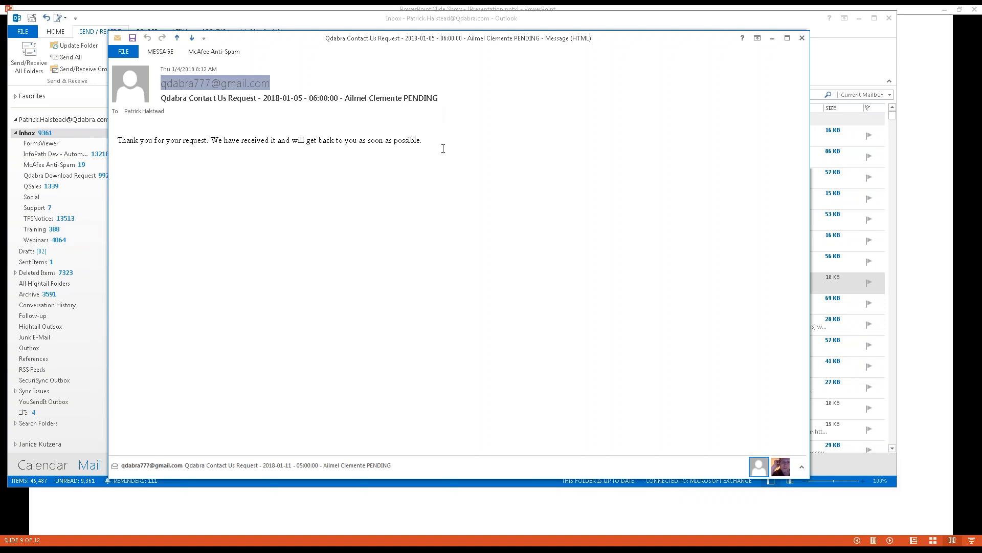
# Highlight the email's thank-you sentence, then switch to the SharePoint Appointments calendar in Chrome.
pyautogui.tripleClick(129, 141)
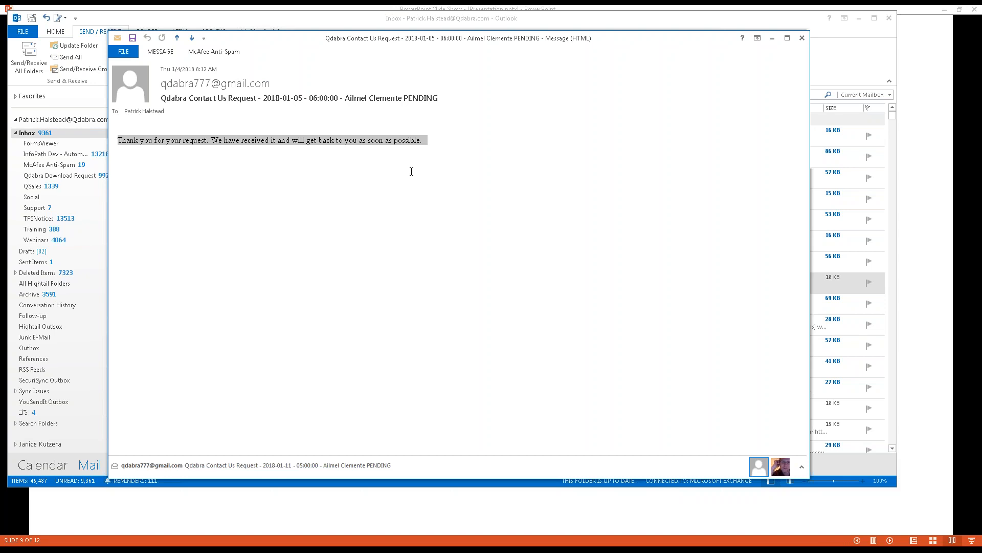
pyautogui.hotkey('alt', 'Tab')
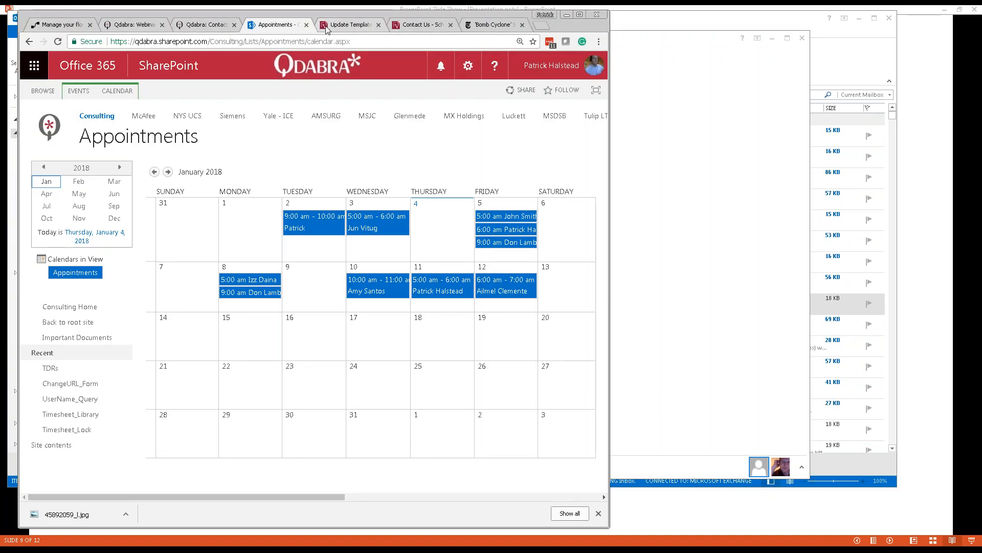
# Under Team flows, select Contact Us Appointments Notification and open it in the flow editor.
pyautogui.click(58, 25)
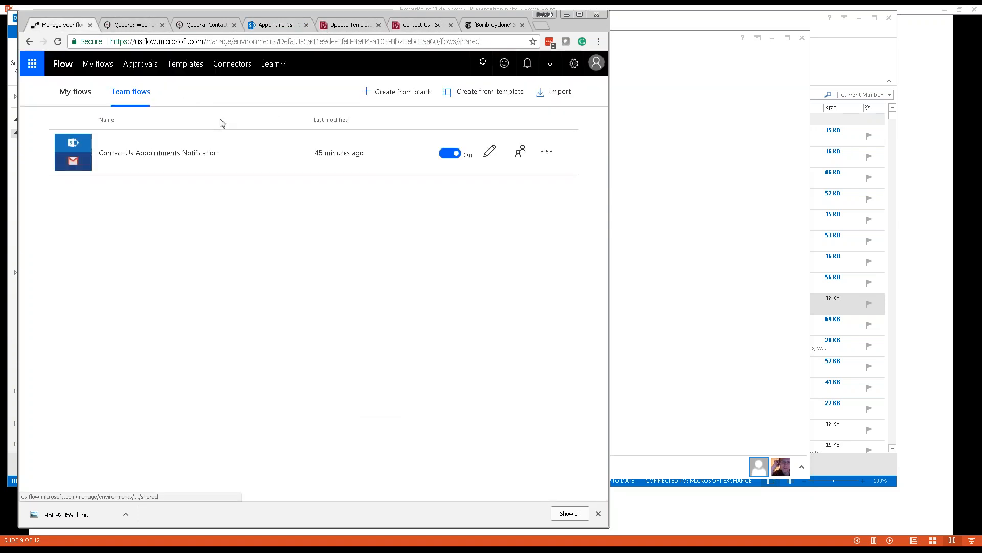
pyautogui.click(149, 152)
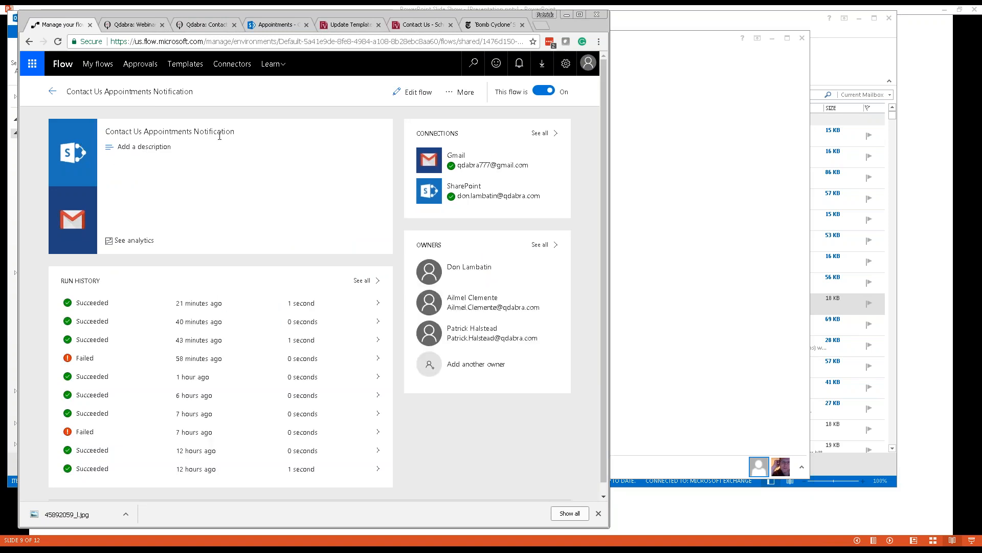
pyautogui.click(419, 92)
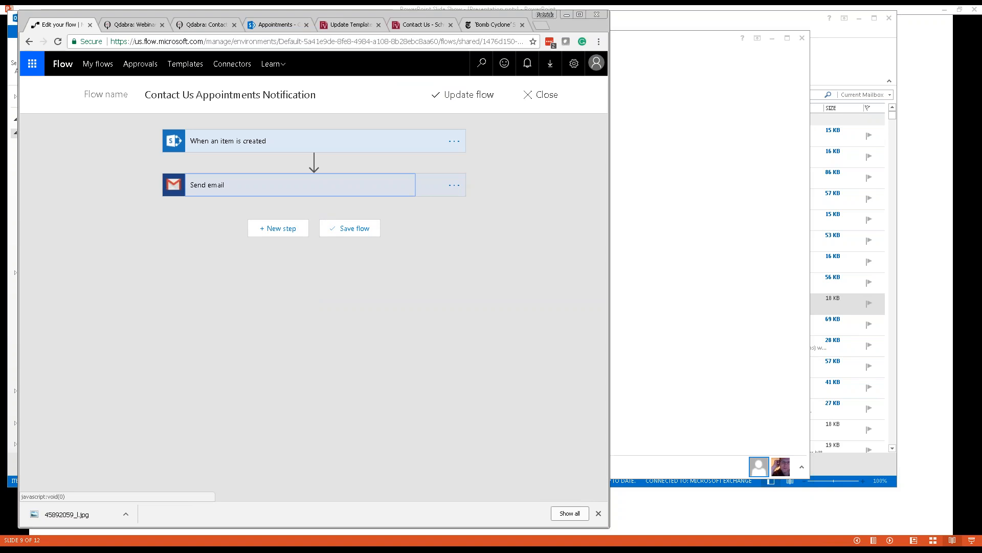
# Expand the 'When an item is created' trigger and the Send email step to show their settings.
pyautogui.click(454, 185)
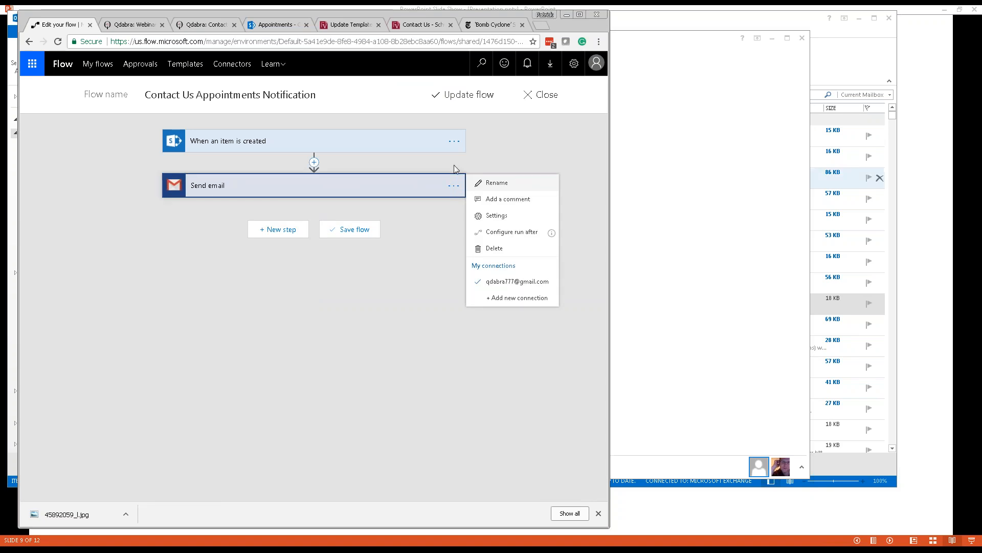
pyautogui.click(299, 140)
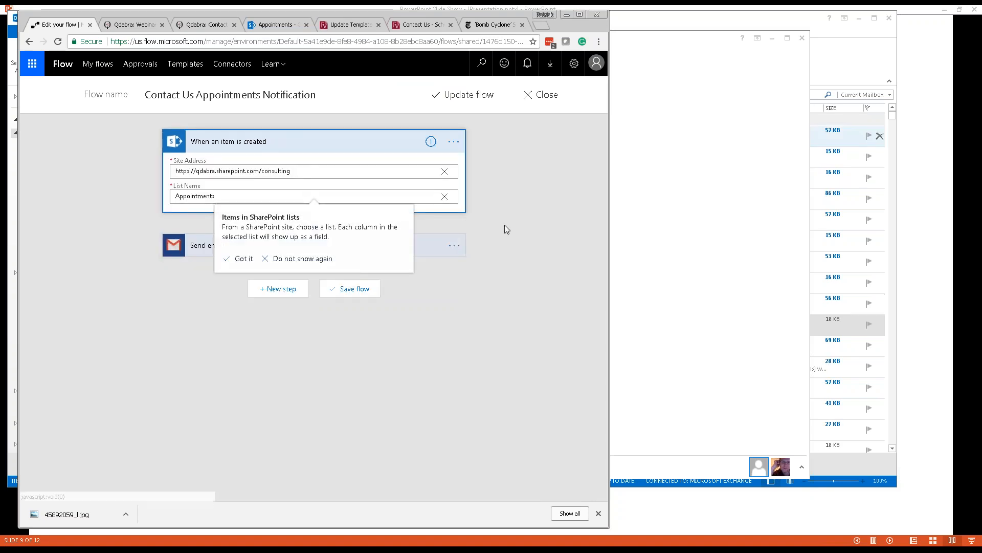
pyautogui.click(227, 249)
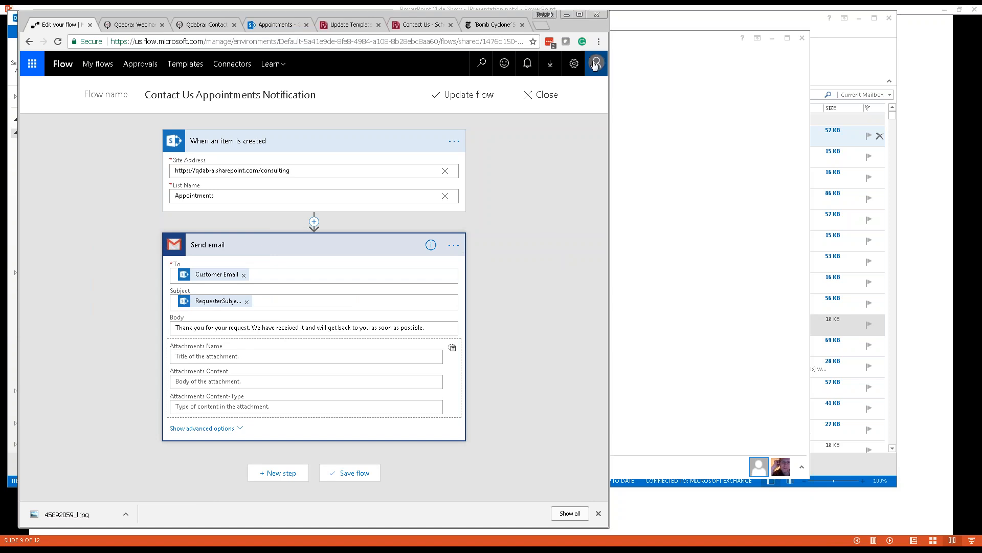
pyautogui.moveTo(499, 15); pyautogui.dragTo(491, 16)
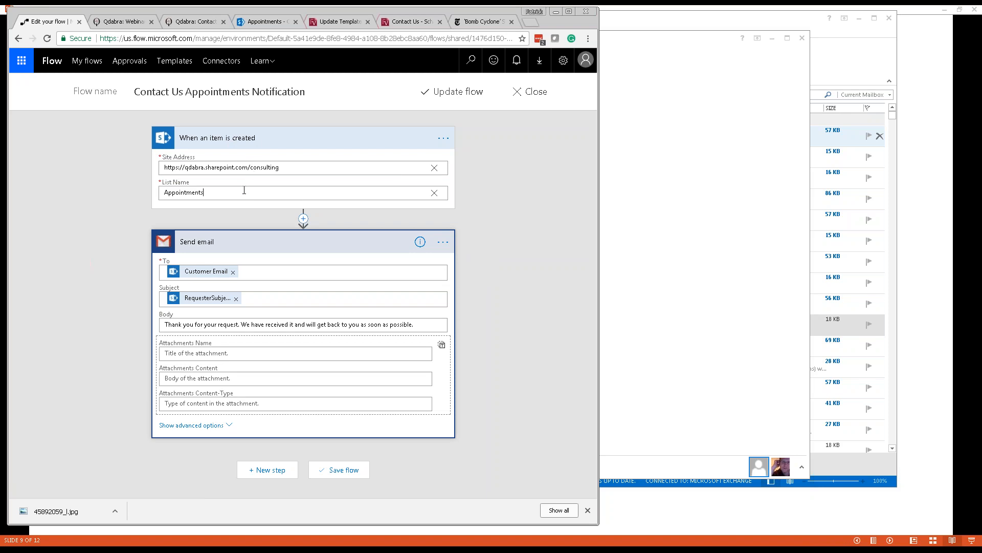
# Point out Appointments as the watched list and the email body text, then show the received confirmation email.
pyautogui.moveTo(244, 189); pyautogui.dragTo(160, 192)
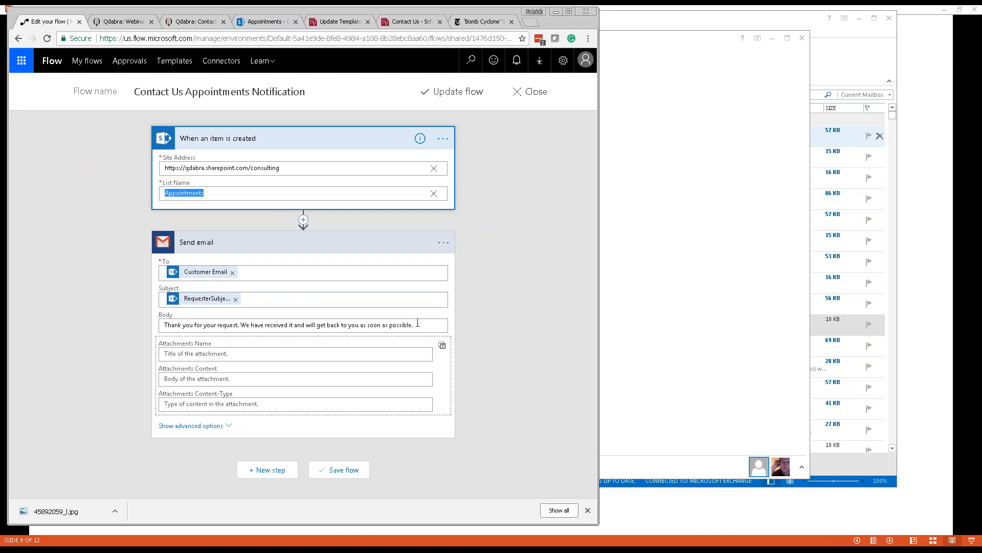
pyautogui.moveTo(430, 324); pyautogui.dragTo(122, 320)
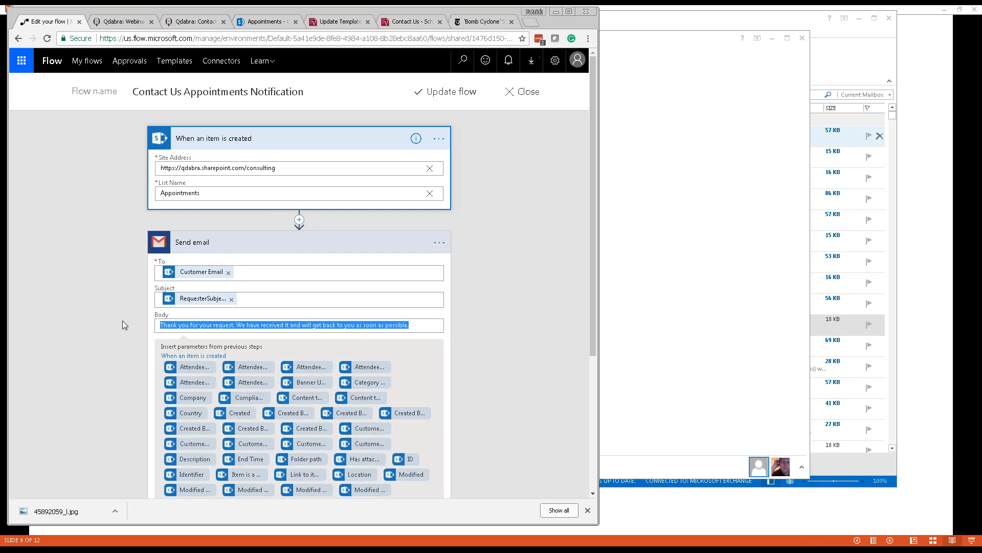
pyautogui.click(412, 326)
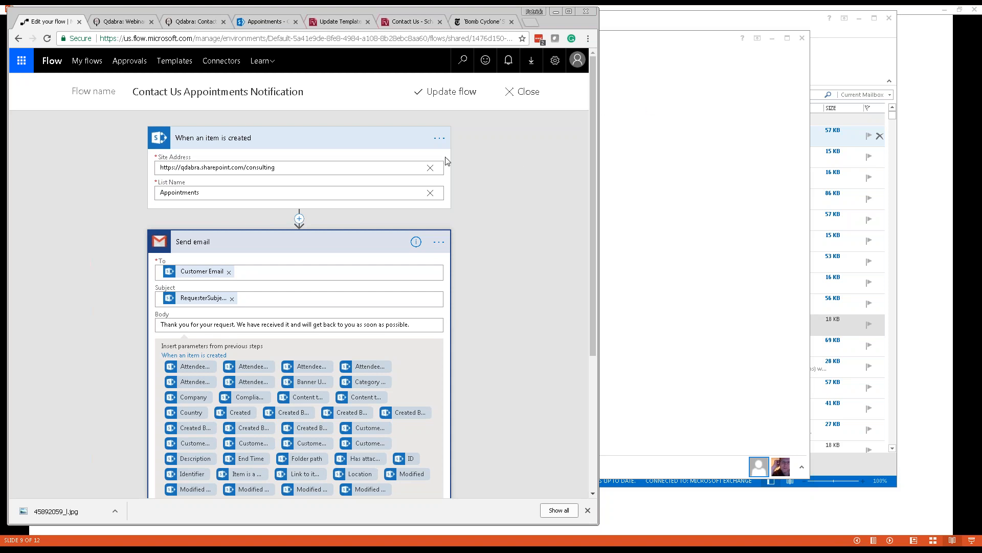
pyautogui.hotkey('alt', 'Tab')
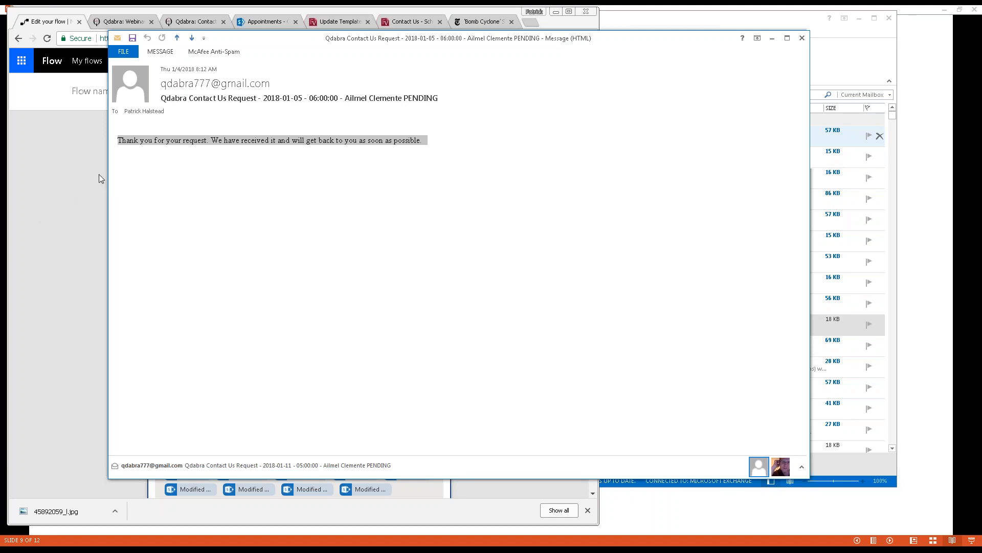
# Highlight the sender's e-mail address in the confirmation, then scroll through the flow's Send email card.
pyautogui.doubleClick(221, 83)
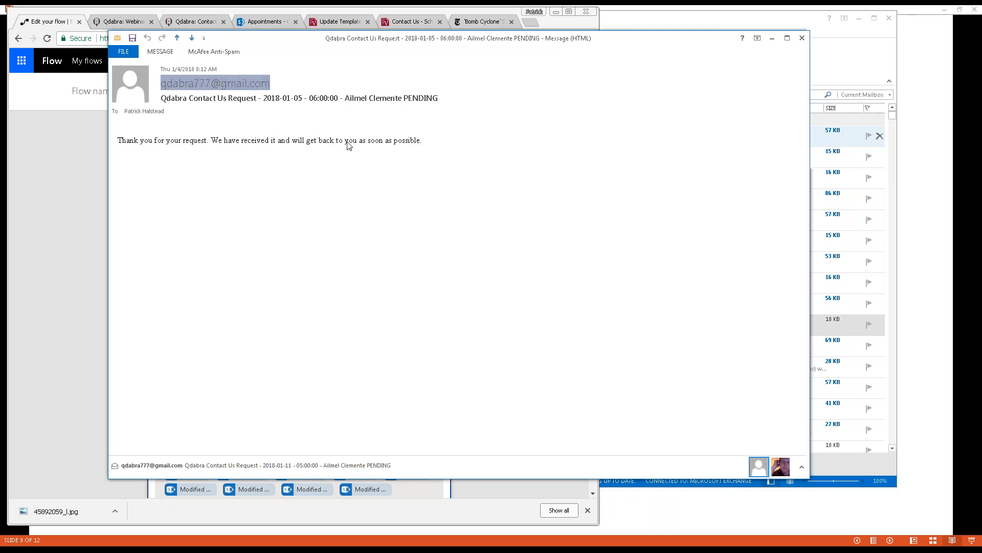
pyautogui.click(257, 208)
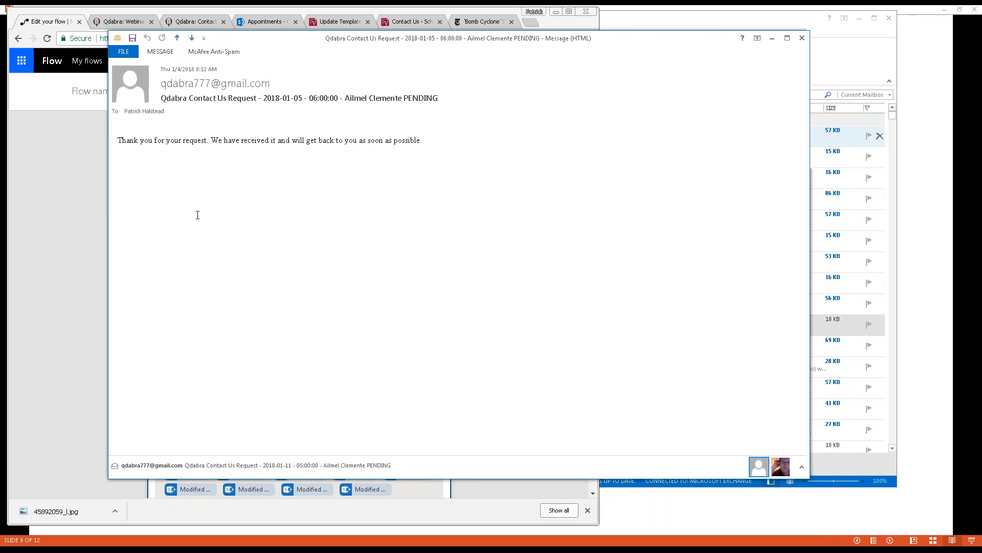
pyautogui.click(90, 216)
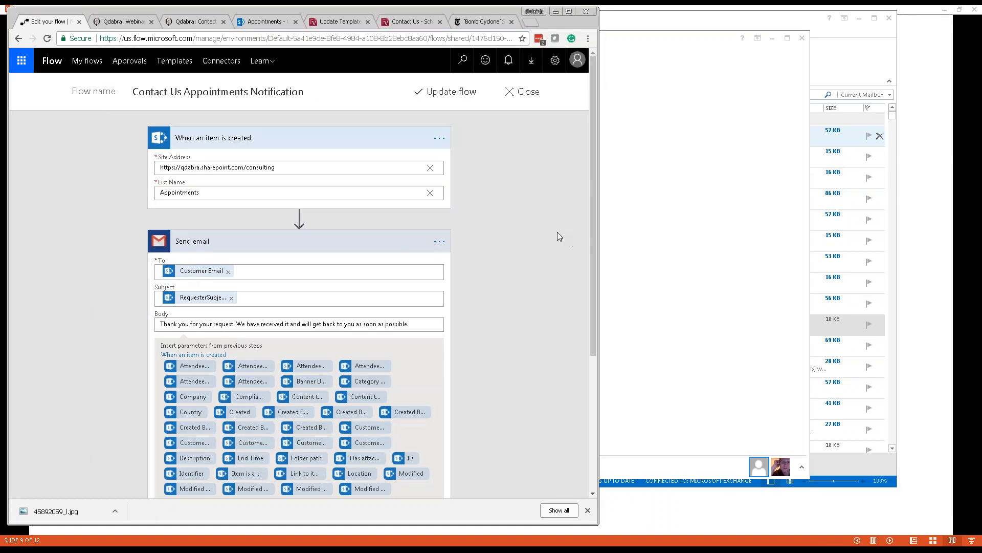
pyautogui.moveTo(593, 295)
pyautogui.mouseDown()
pyautogui.moveTo(590, 371)
pyautogui.moveTo(592, 302)
pyautogui.mouseUp()
pyautogui.moveTo(593, 212); pyautogui.dragTo(590, 346)
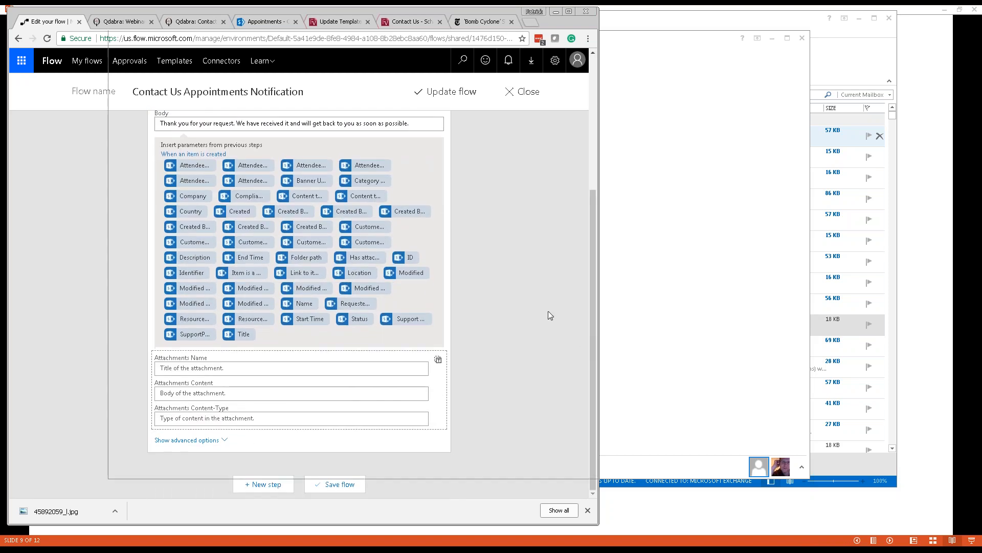
# Compare the confirmation email with both flow steps, then advance the slide show to slide 10, 'What is FormsViewer?'.
pyautogui.hotkey('alt', 'Tab')
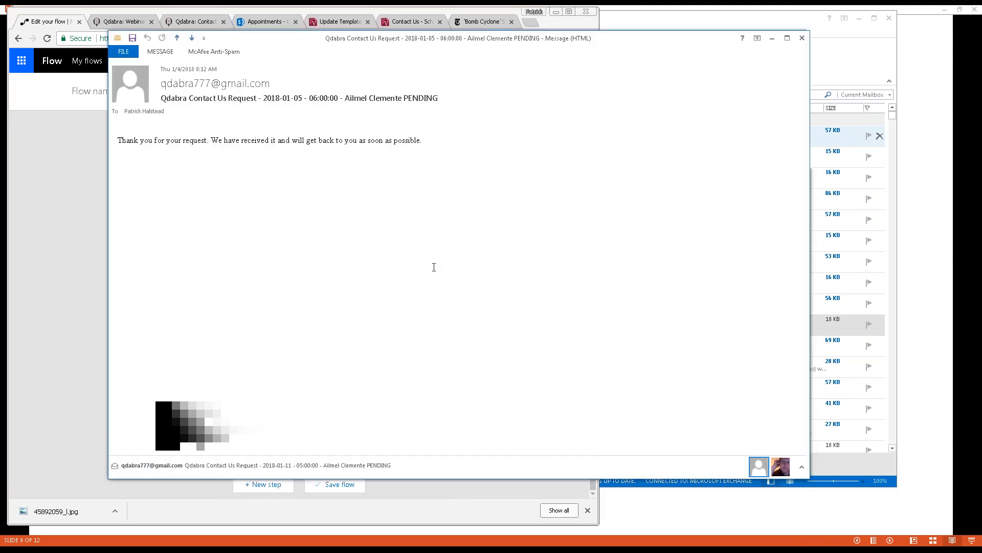
pyautogui.click(65, 182)
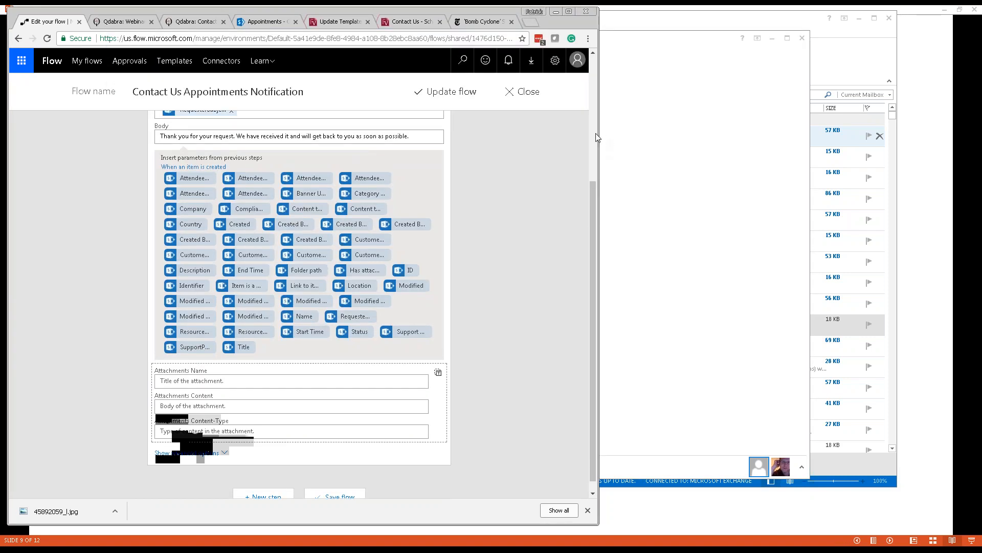
pyautogui.click(595, 134)
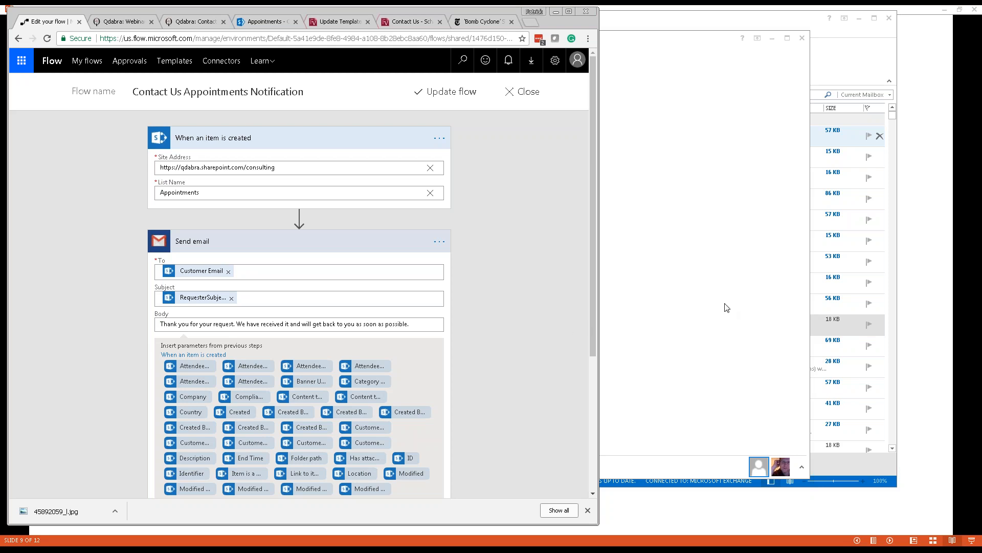
pyautogui.click(710, 197)
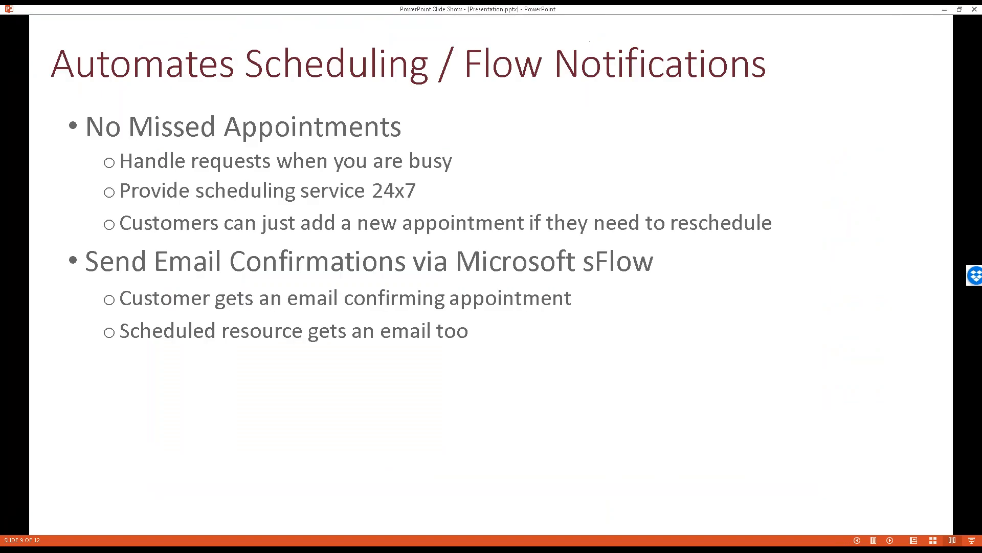
pyautogui.press('Right')
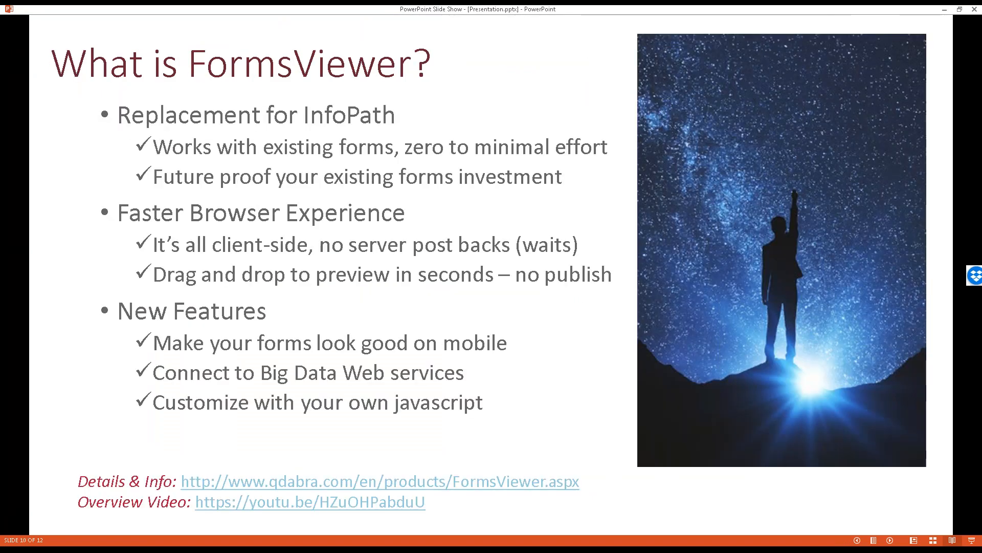